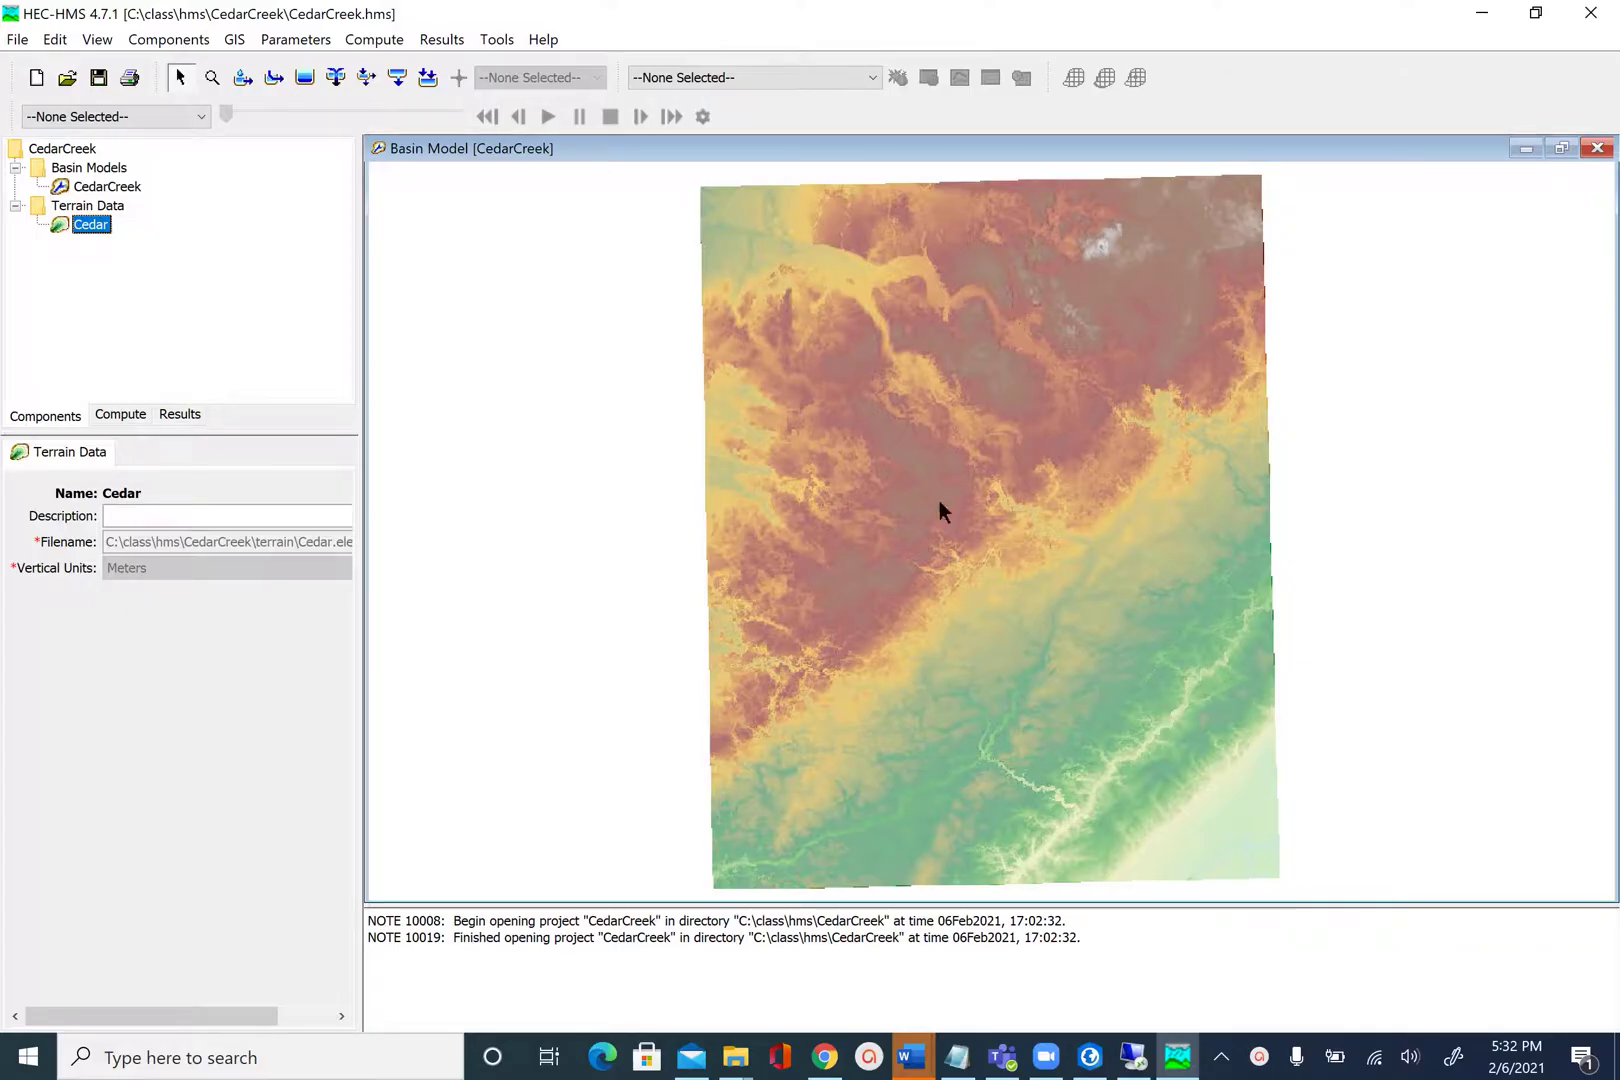
Step: Set the program defaults to SCS Curve Number loss, SCS Unit Hydrograph transform, no baseflow and Muskingum routing
left_click(498, 42)
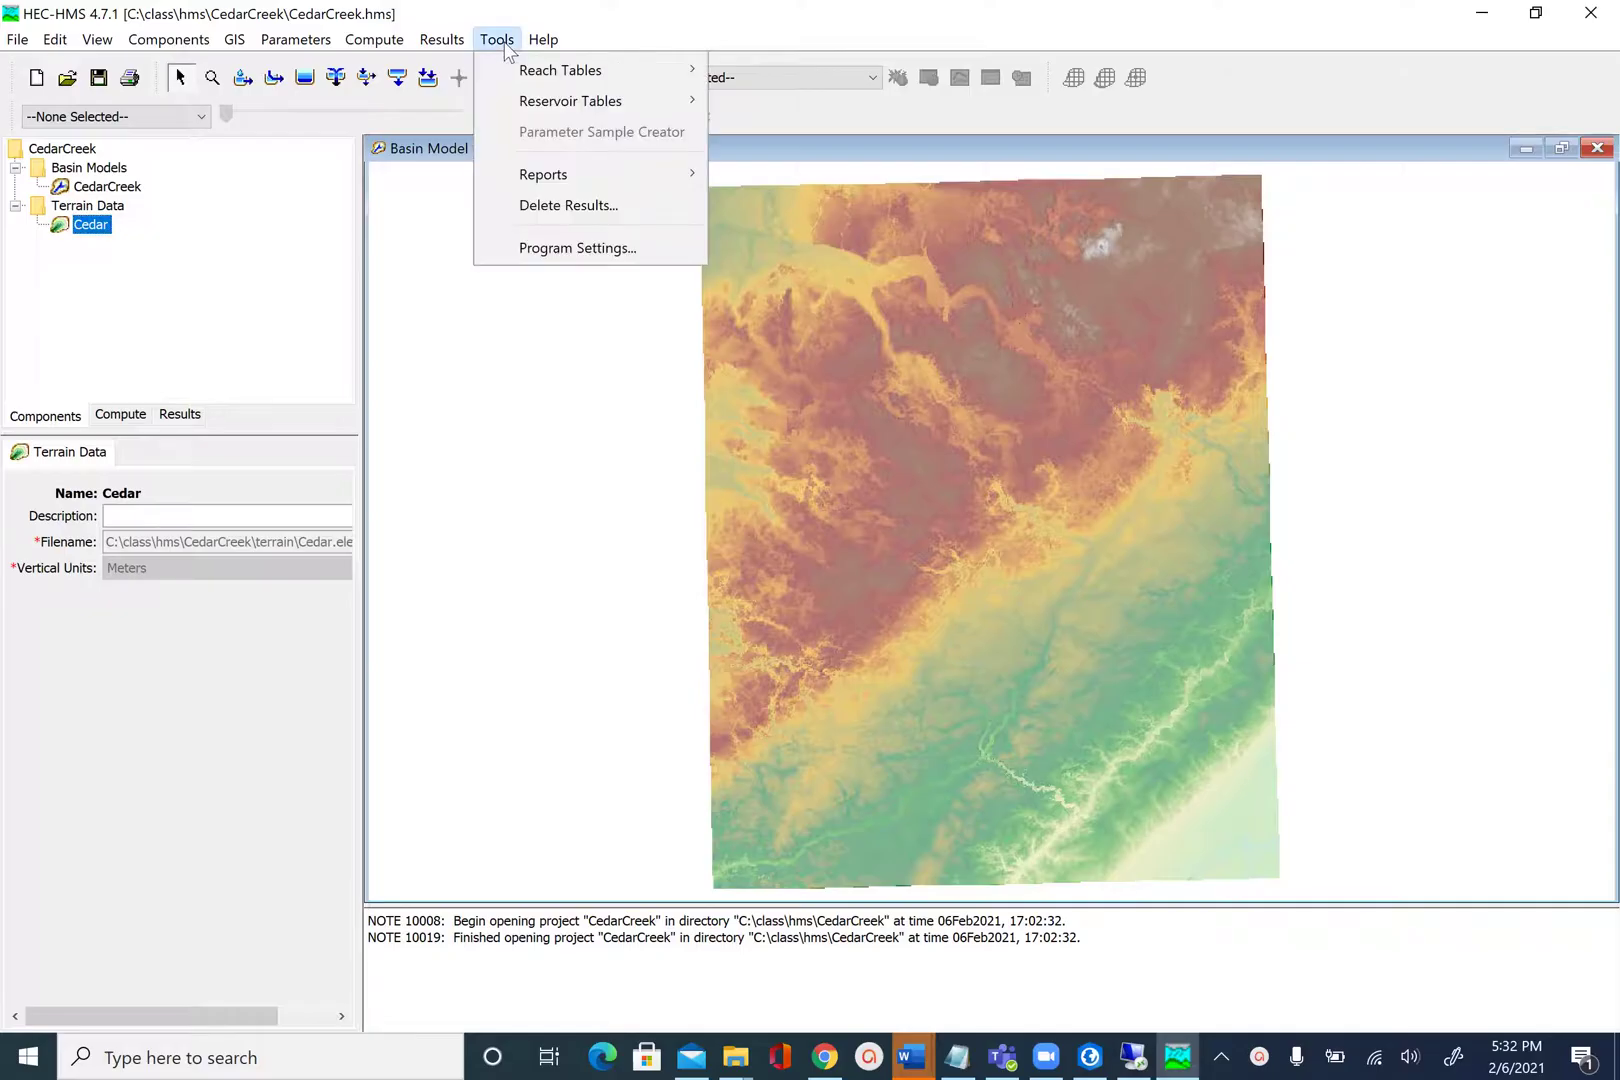
left_click(590, 260)
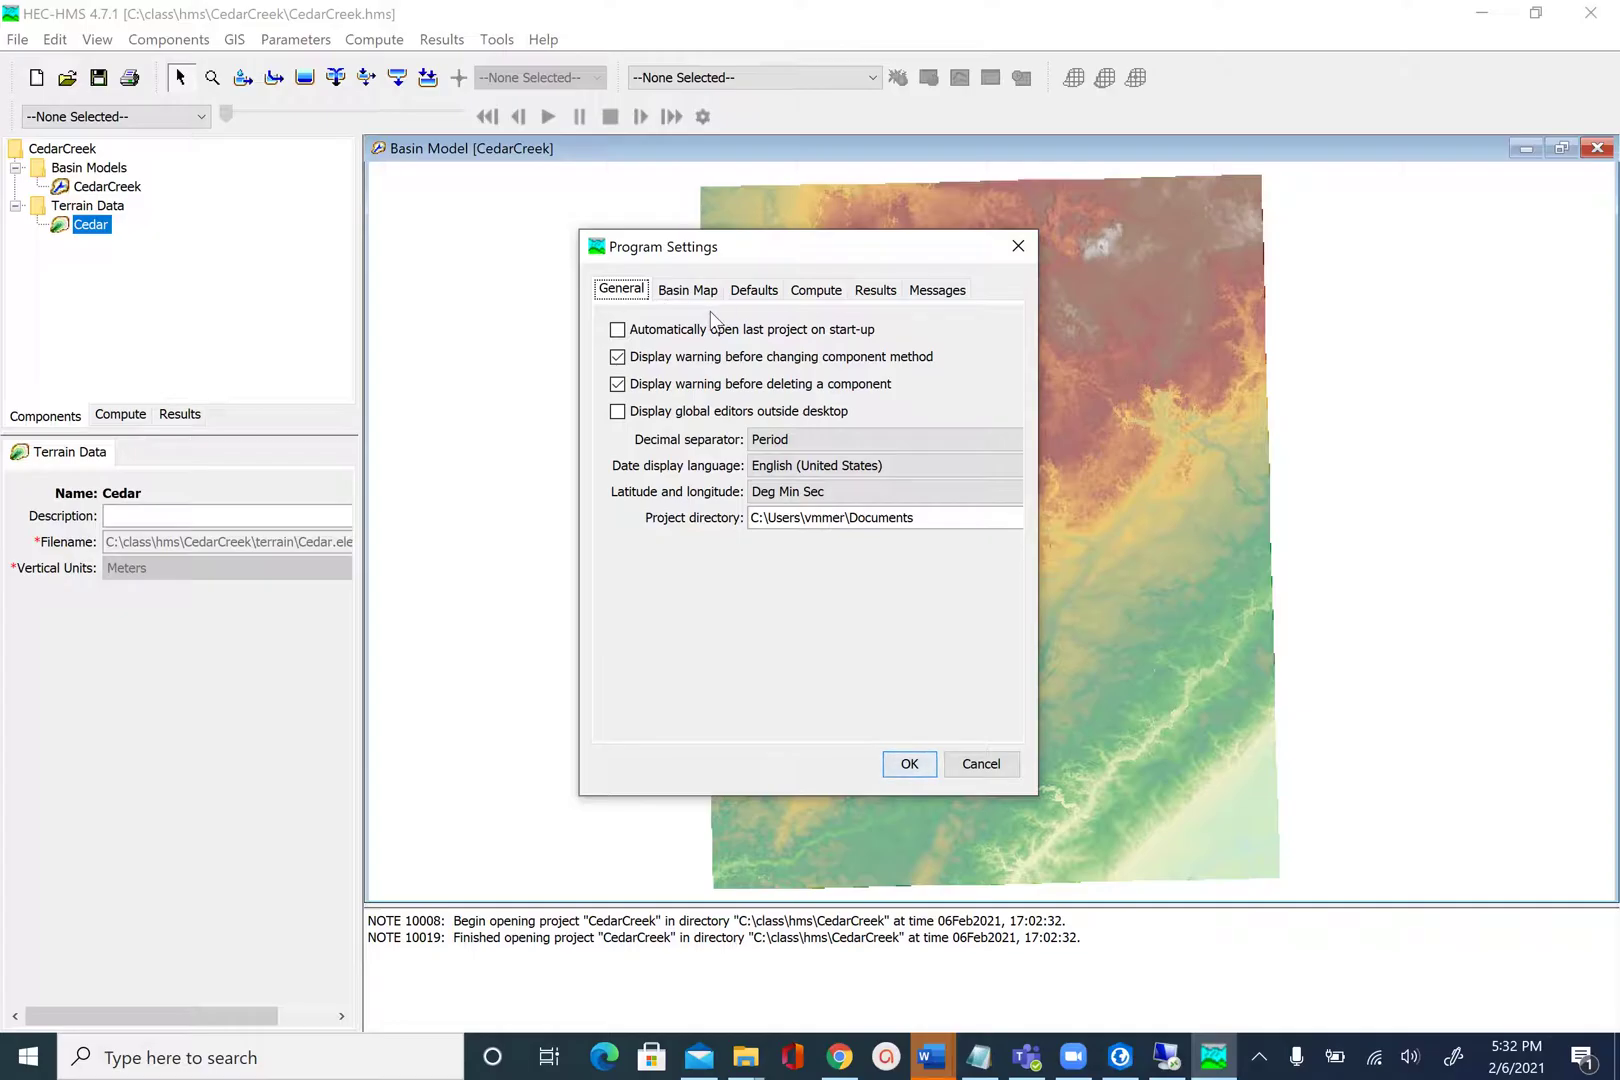
left_click(759, 290)
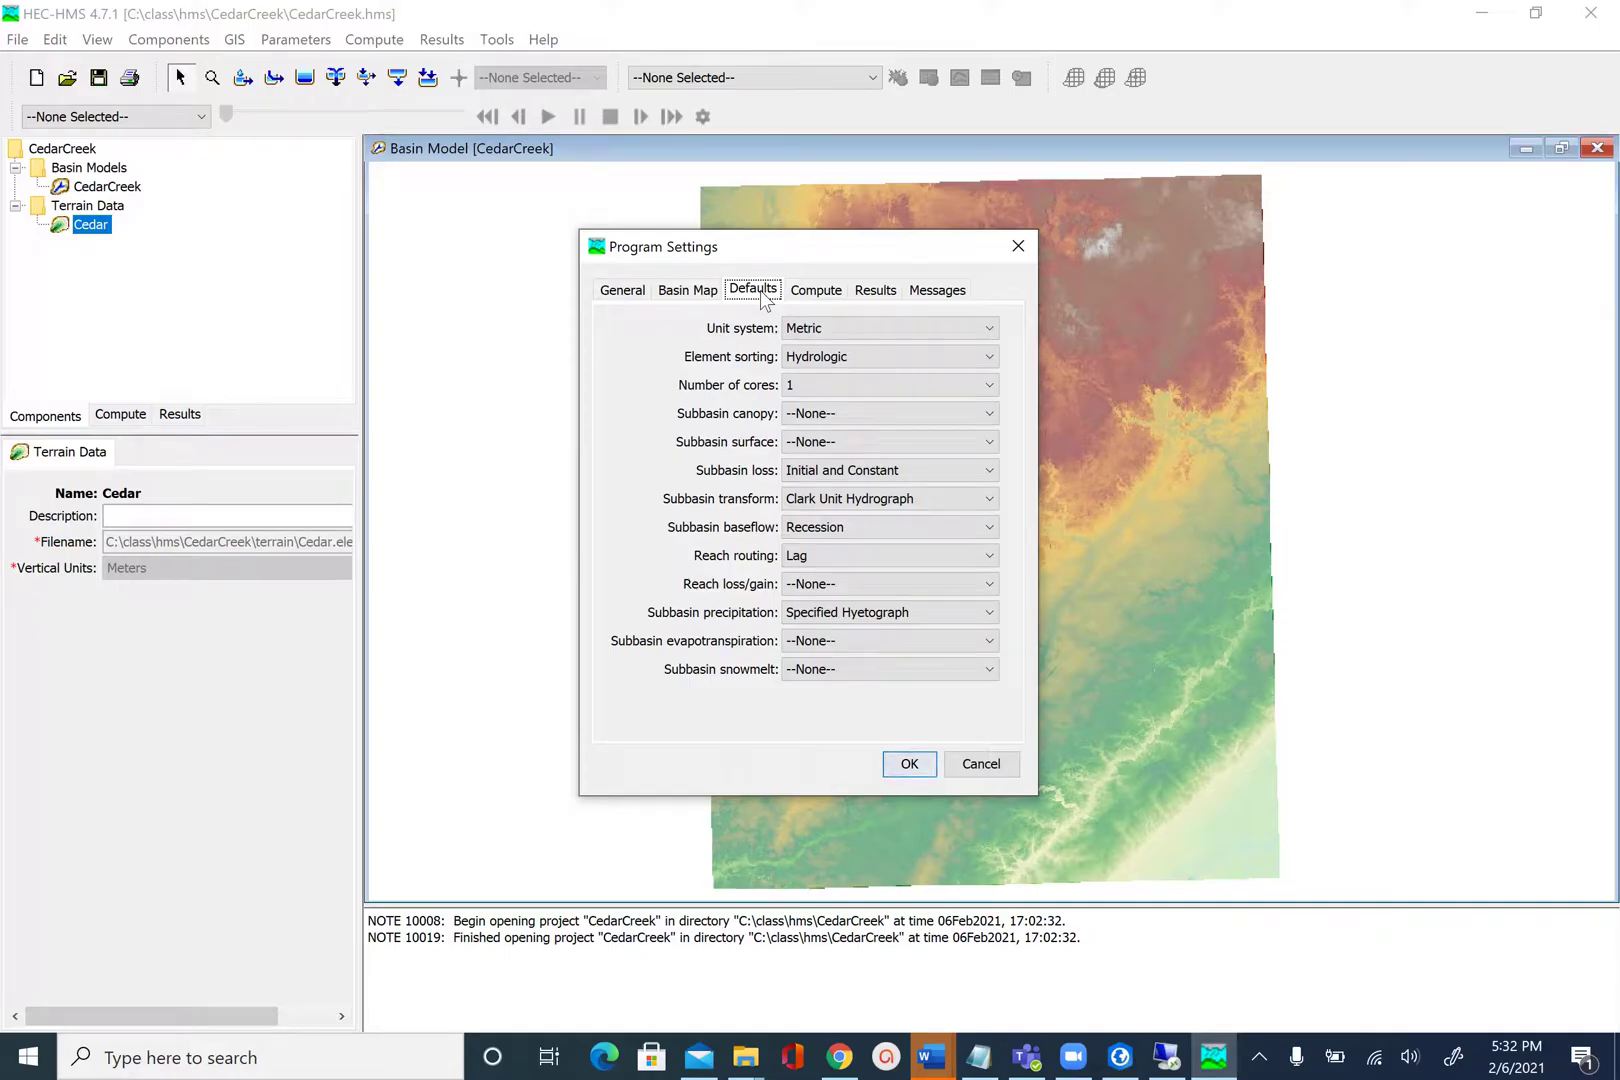
left_click(876, 475)
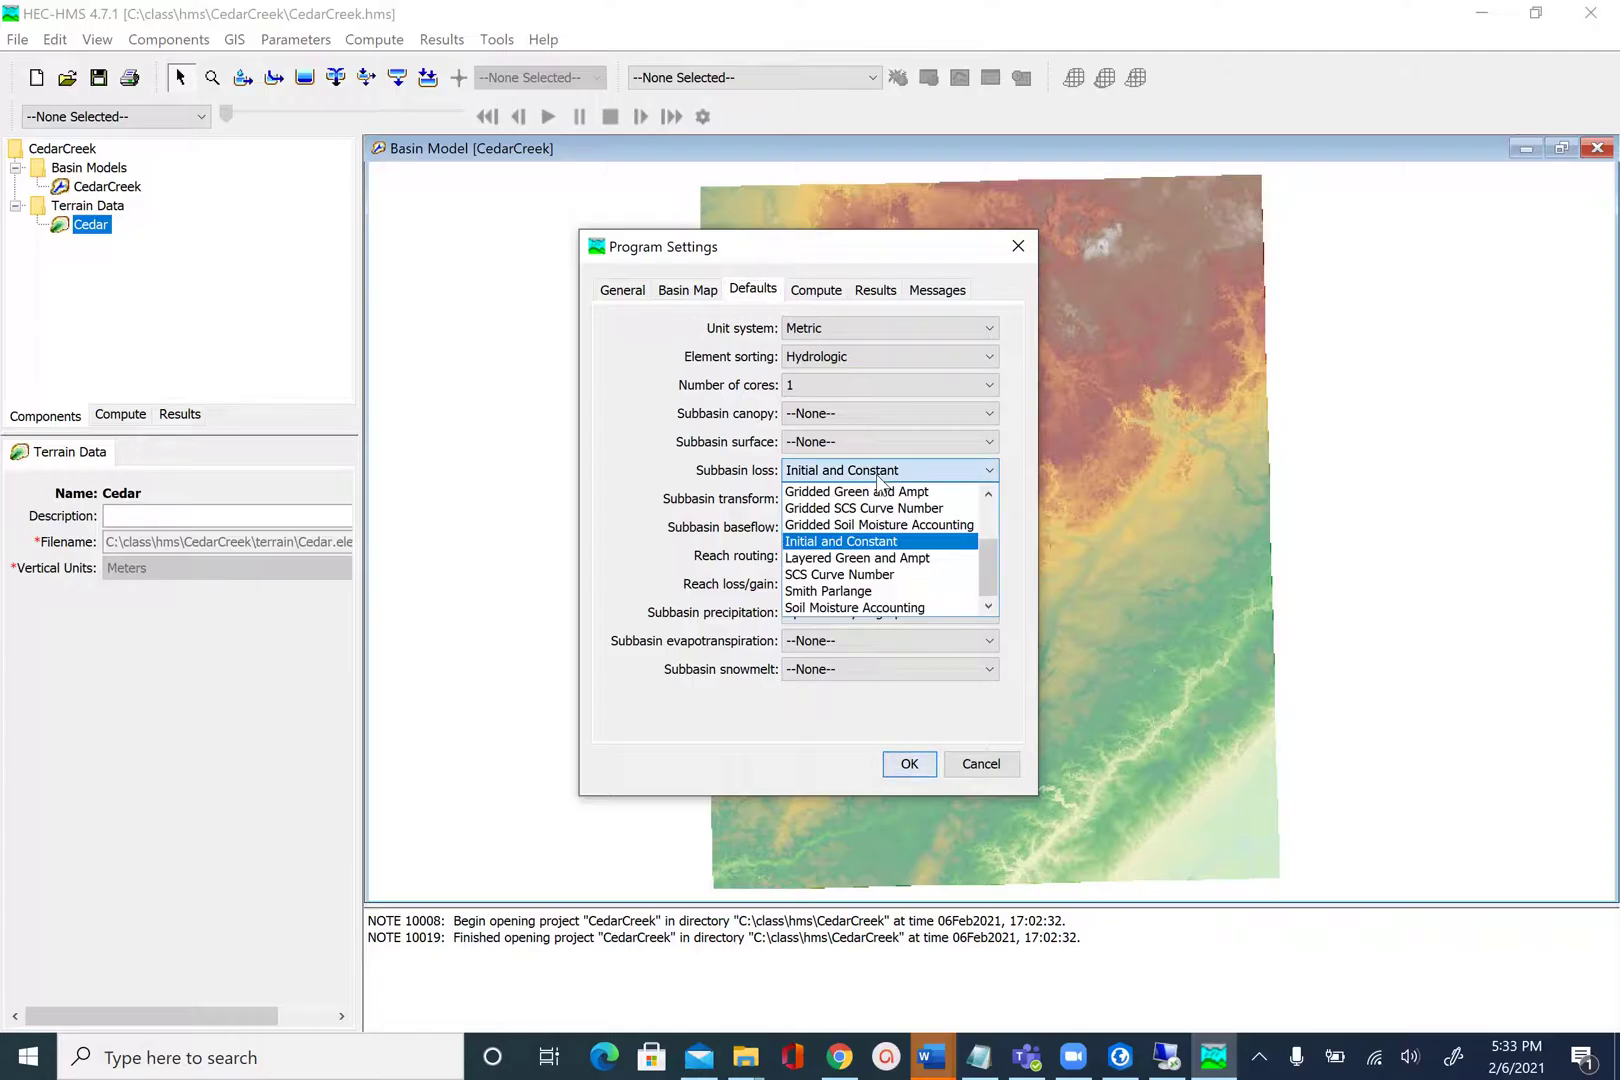
left_click(859, 576)
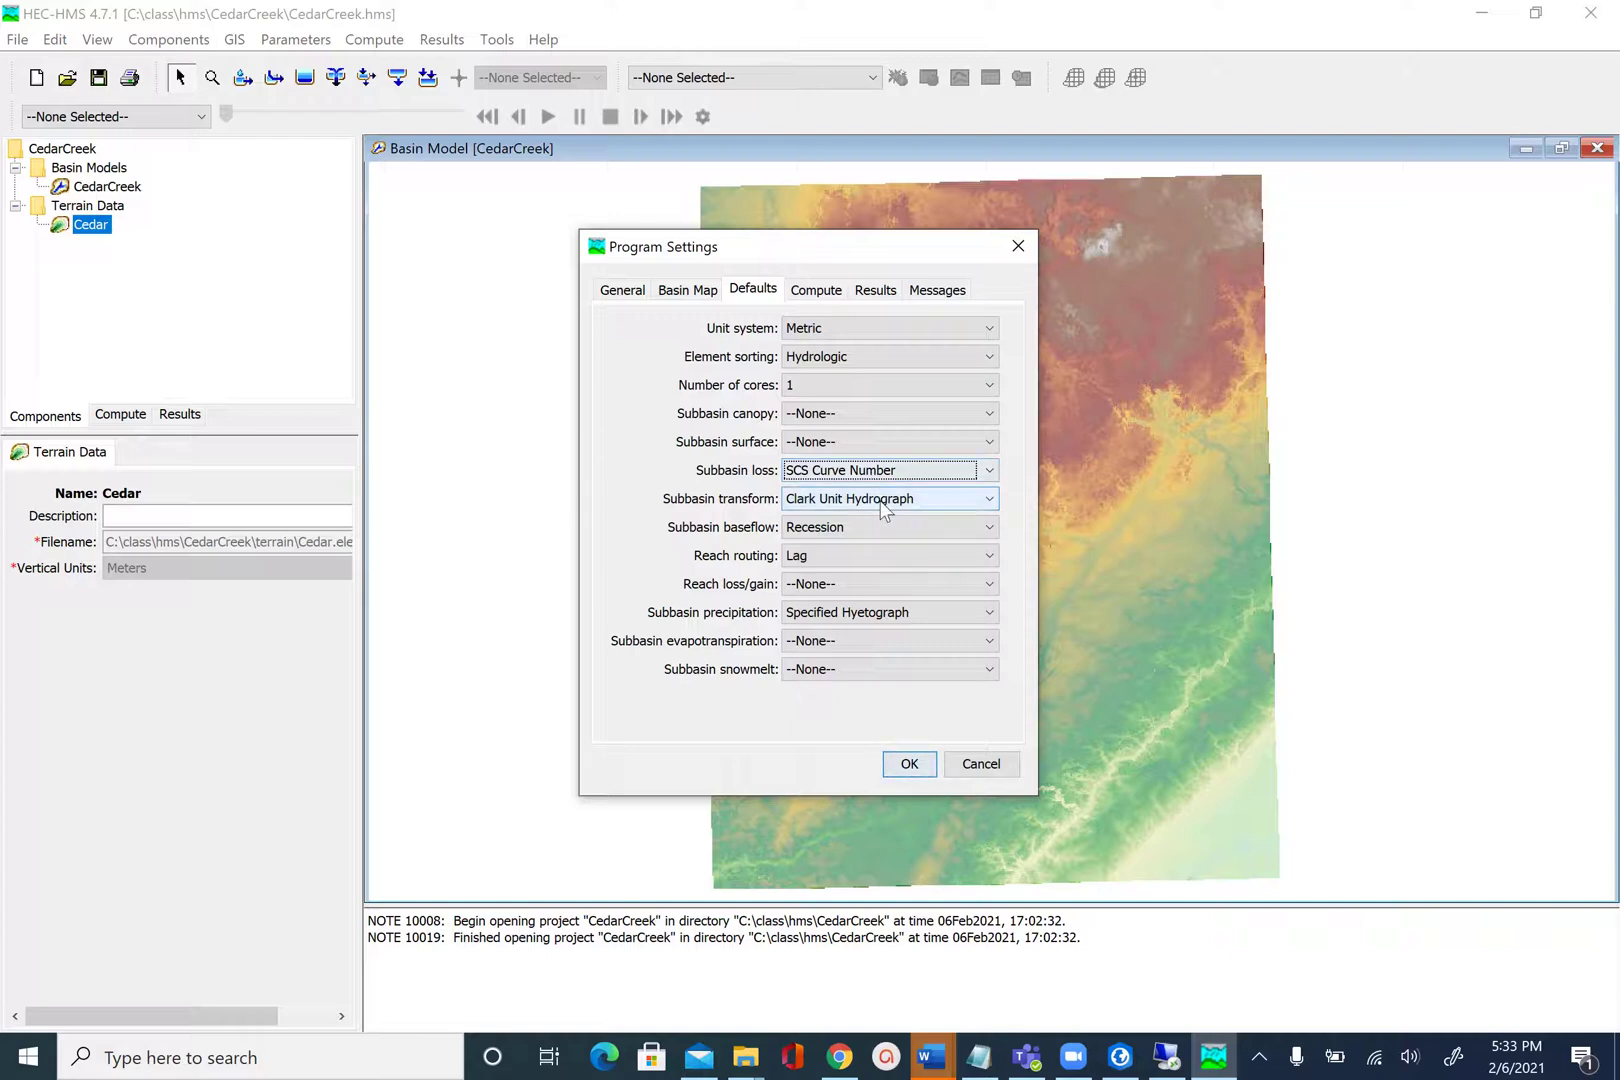
left_click(906, 499)
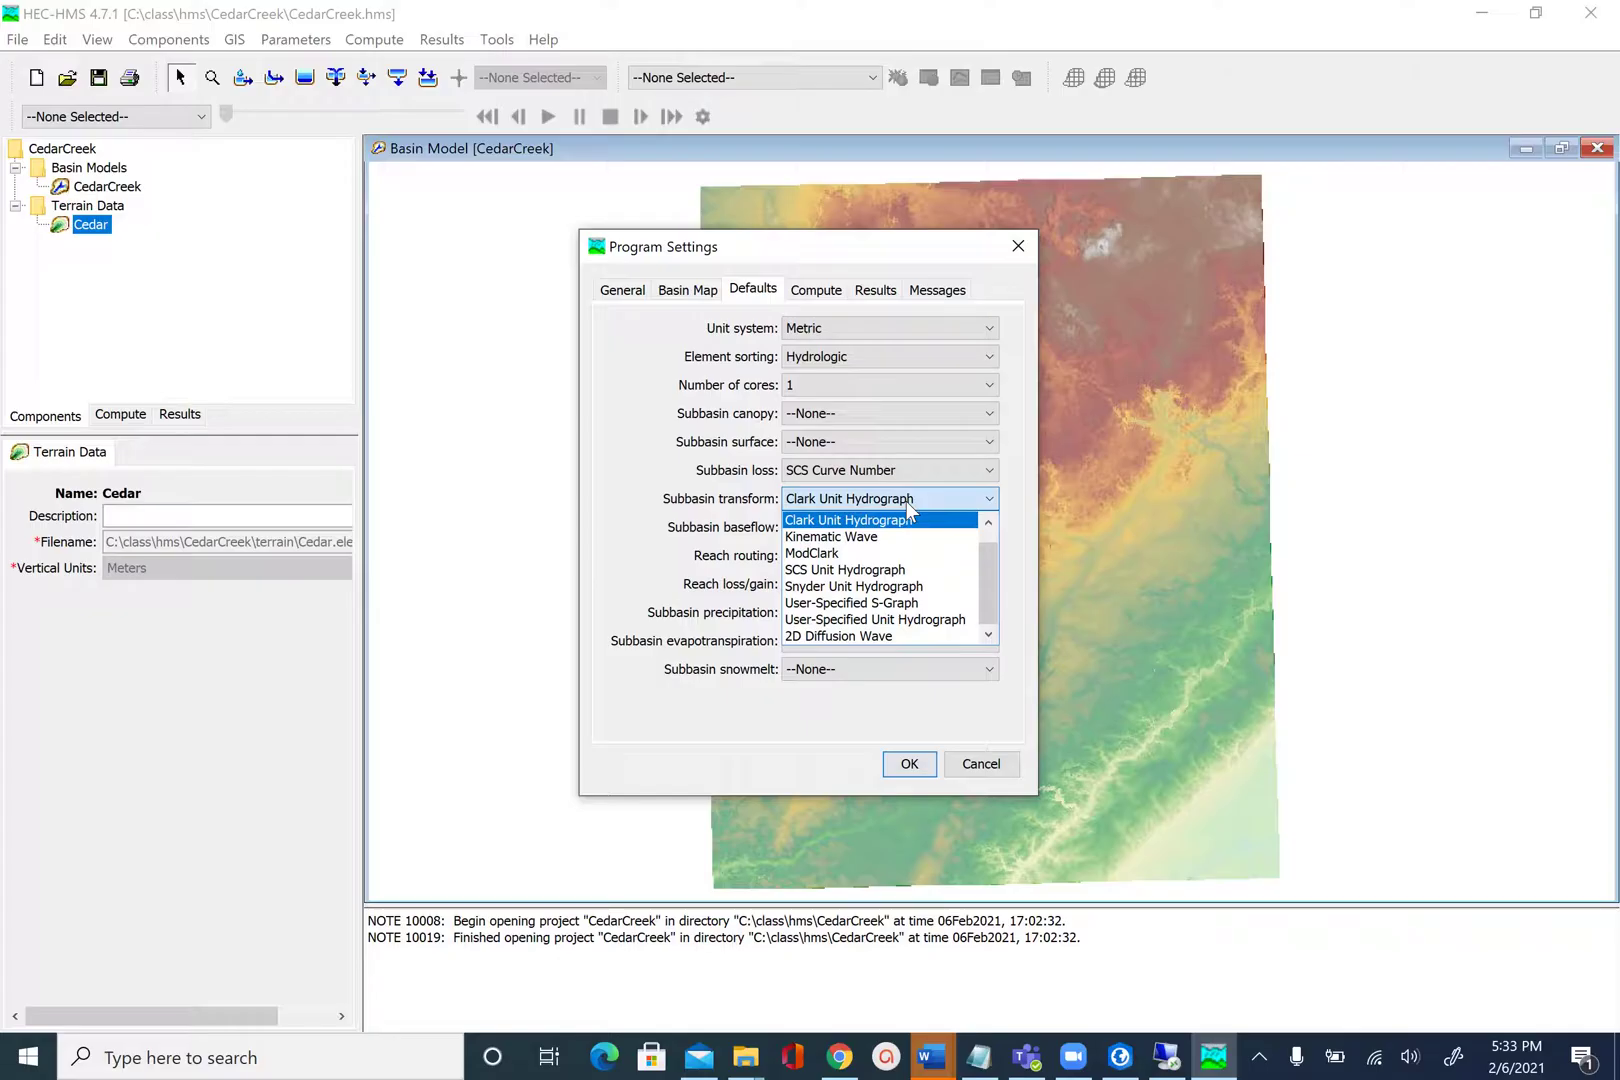
left_click(901, 570)
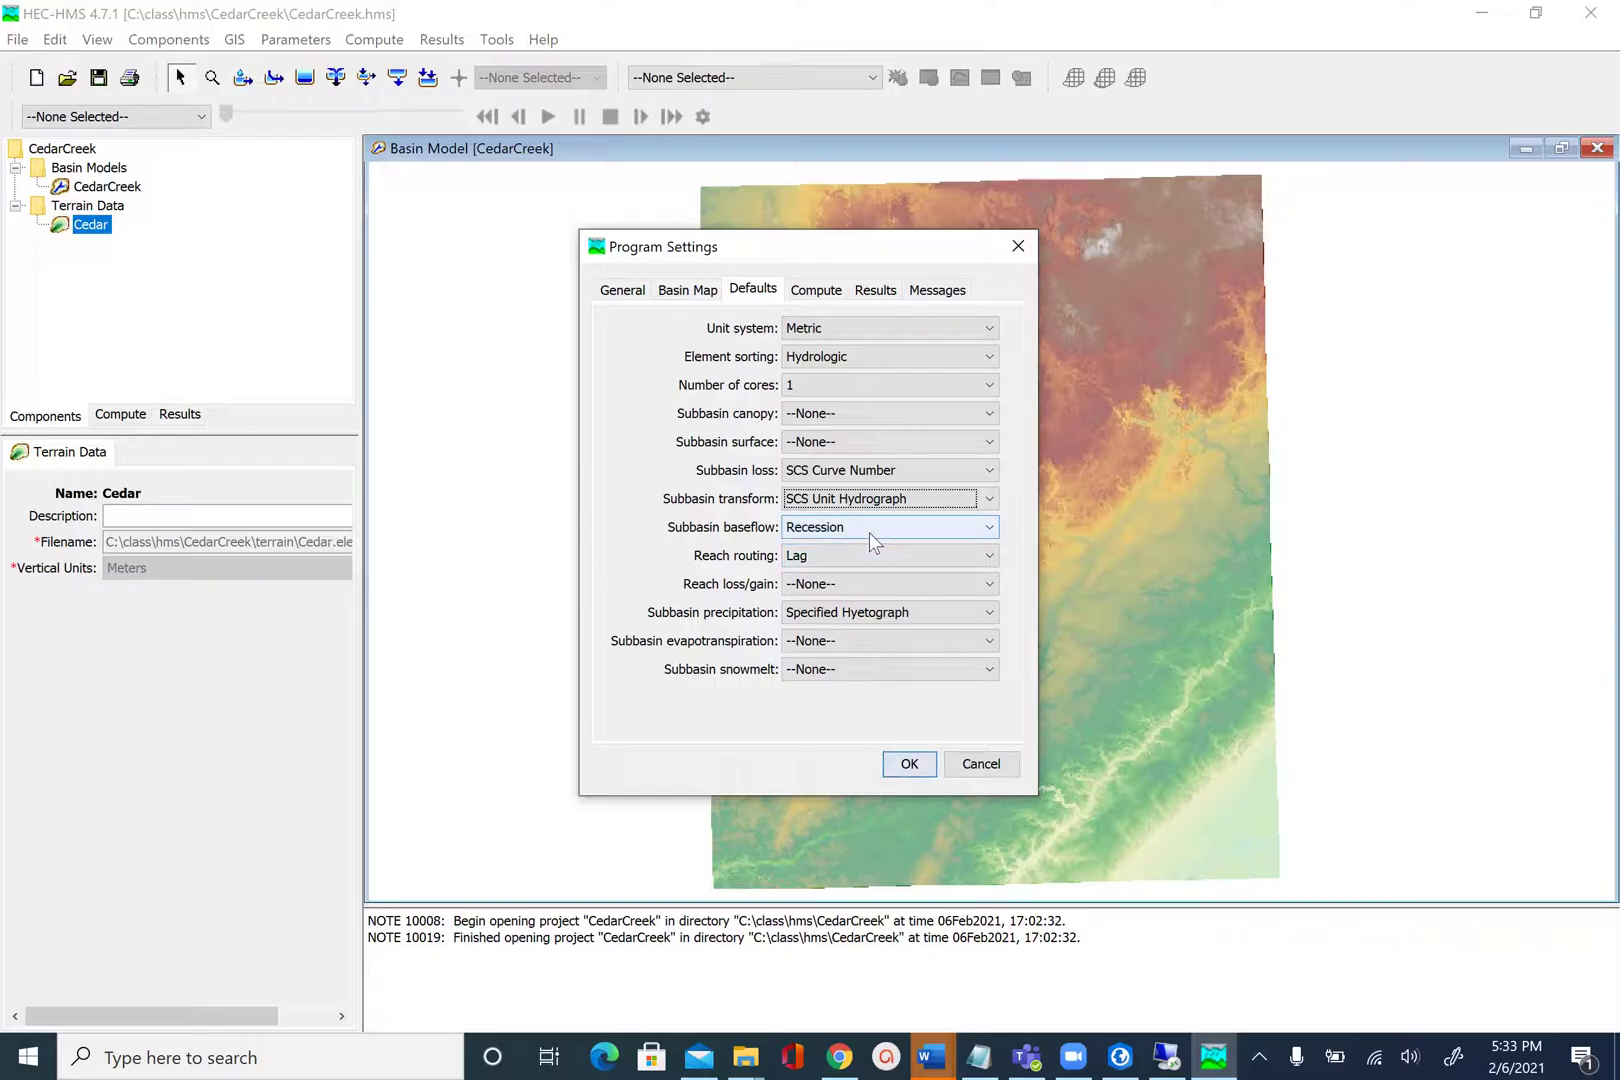
left_click(869, 532)
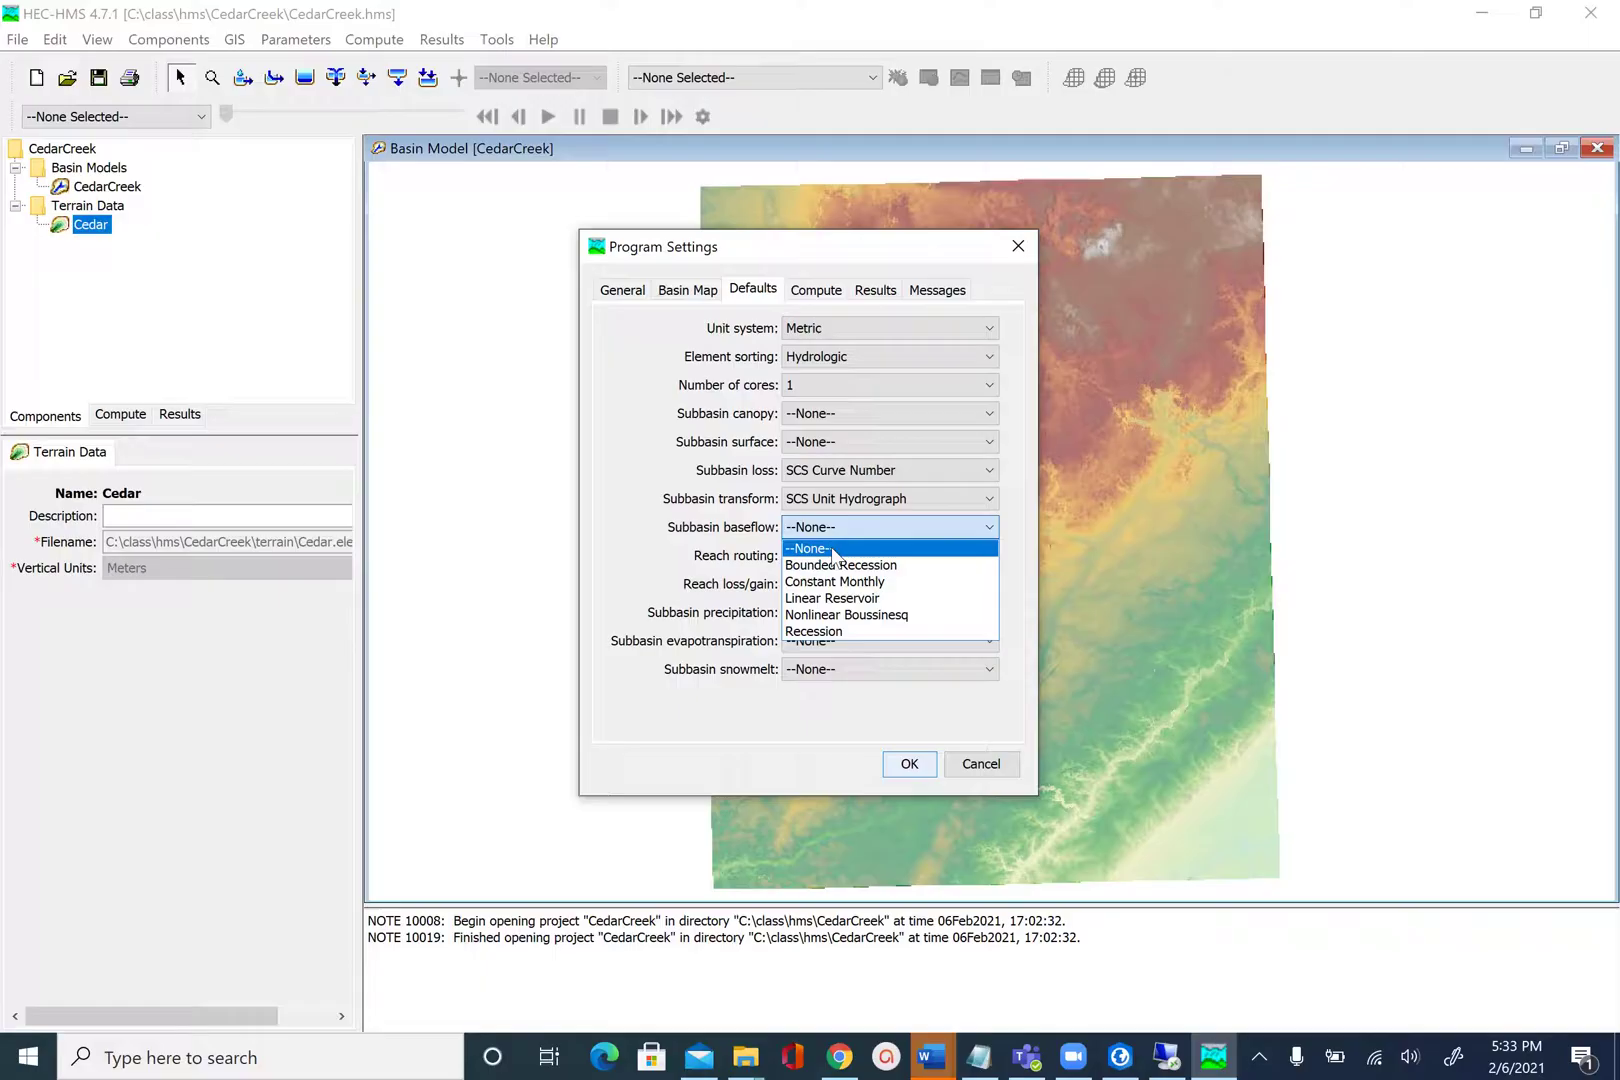
left_click(831, 549)
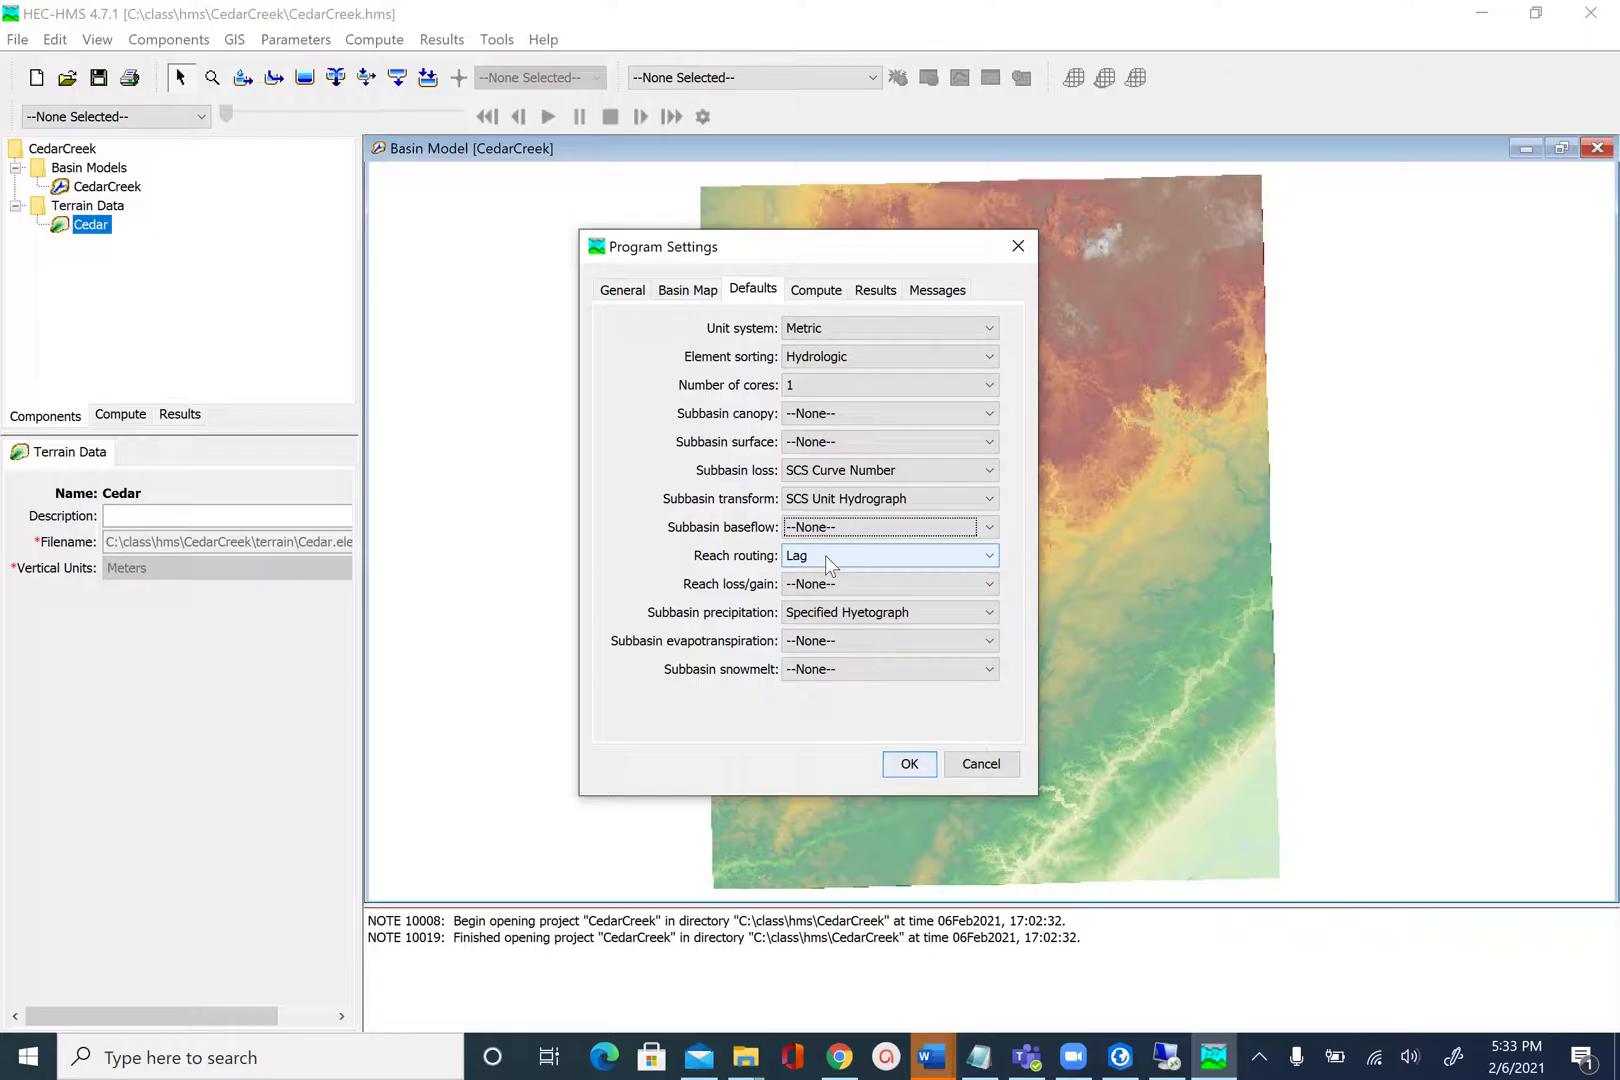
left_click(825, 556)
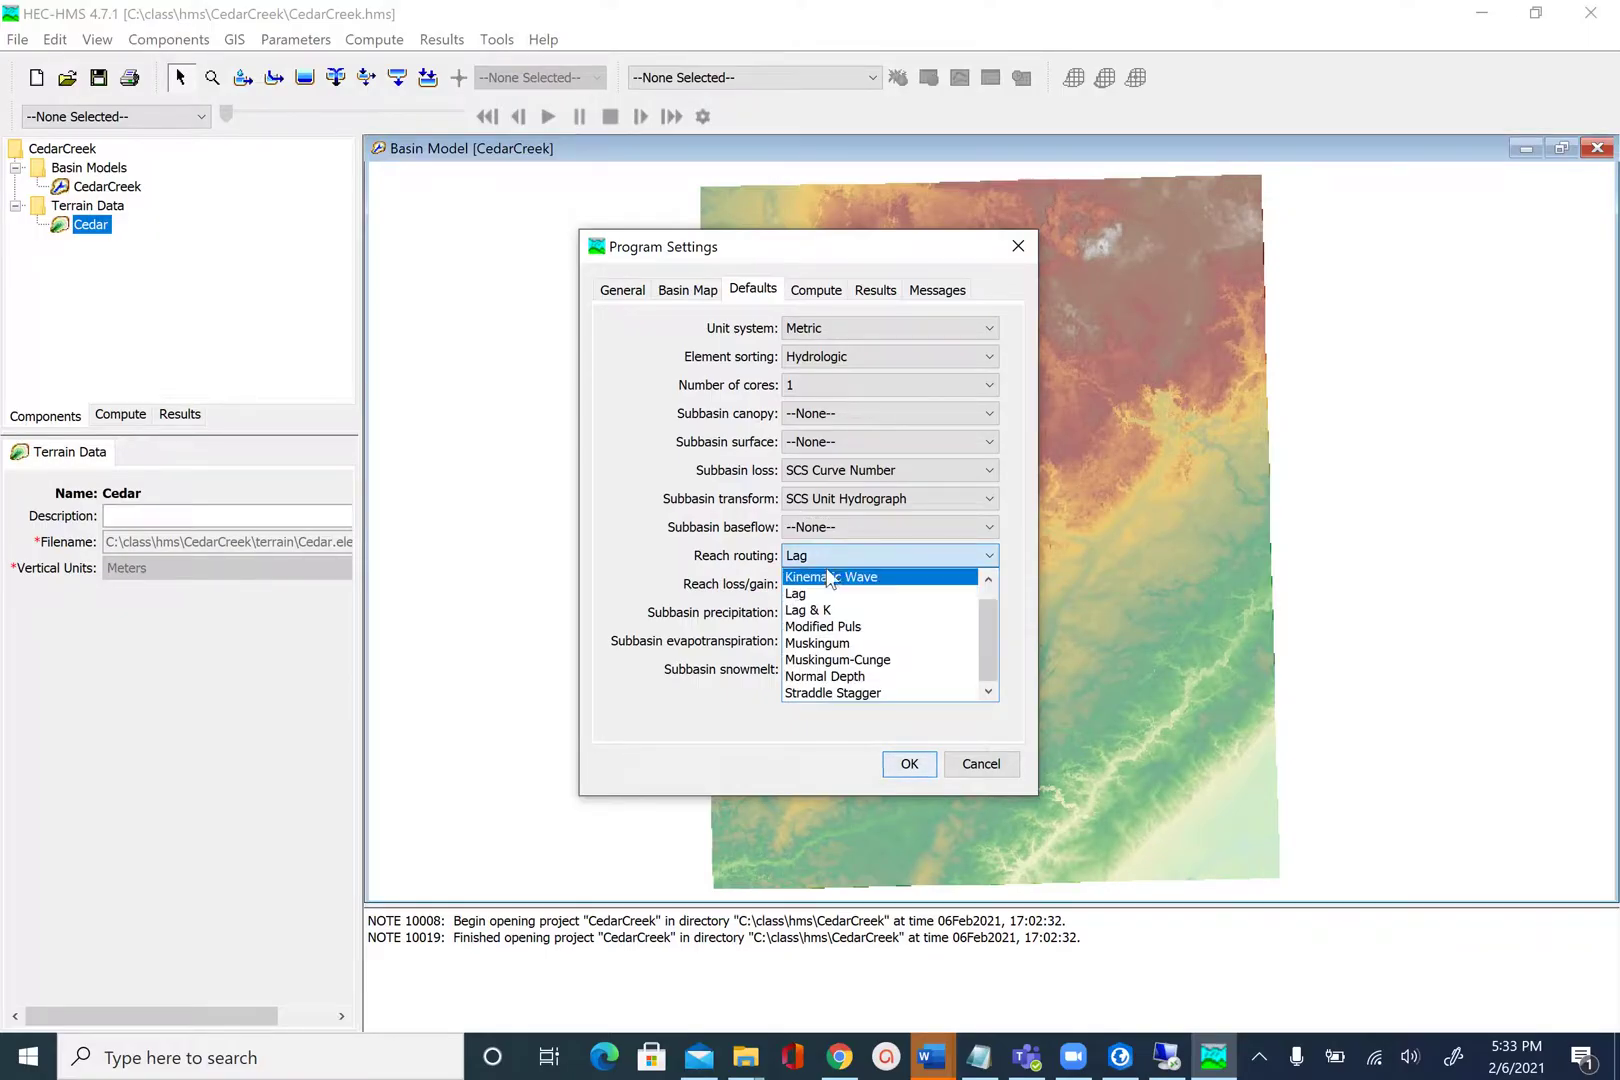
left_click(826, 645)
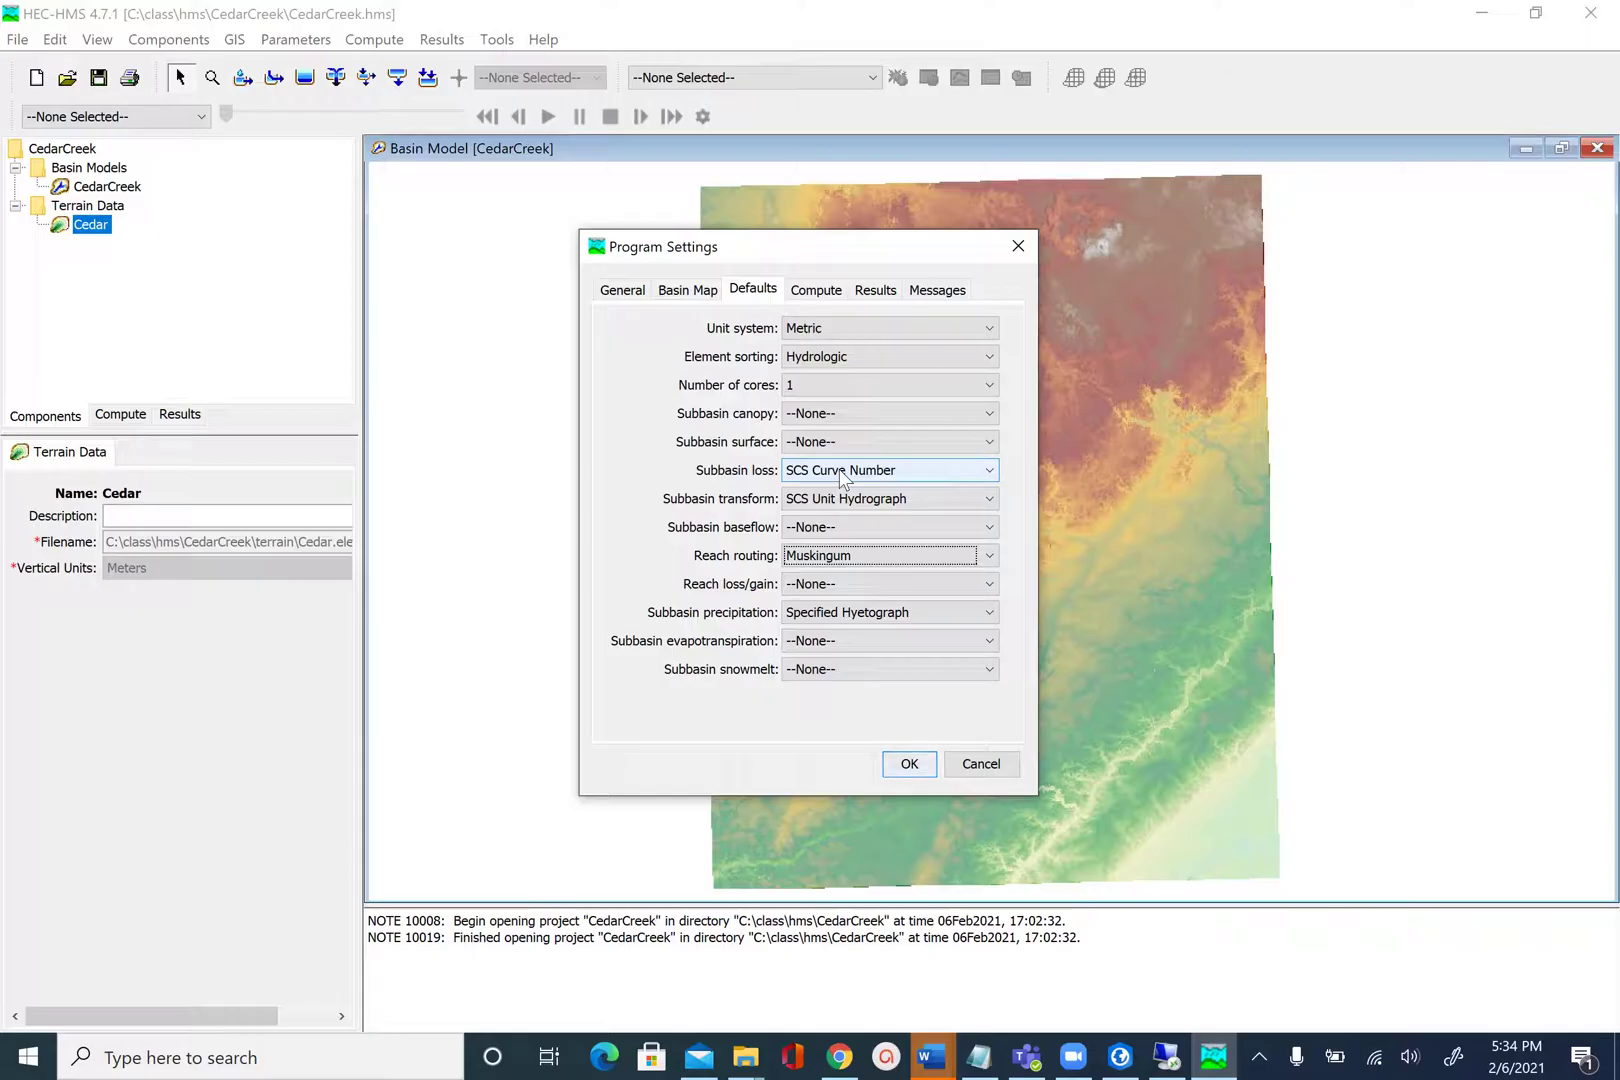
Step: Use 8 cores for computations and accept the Program Settings
left_click(807, 389)
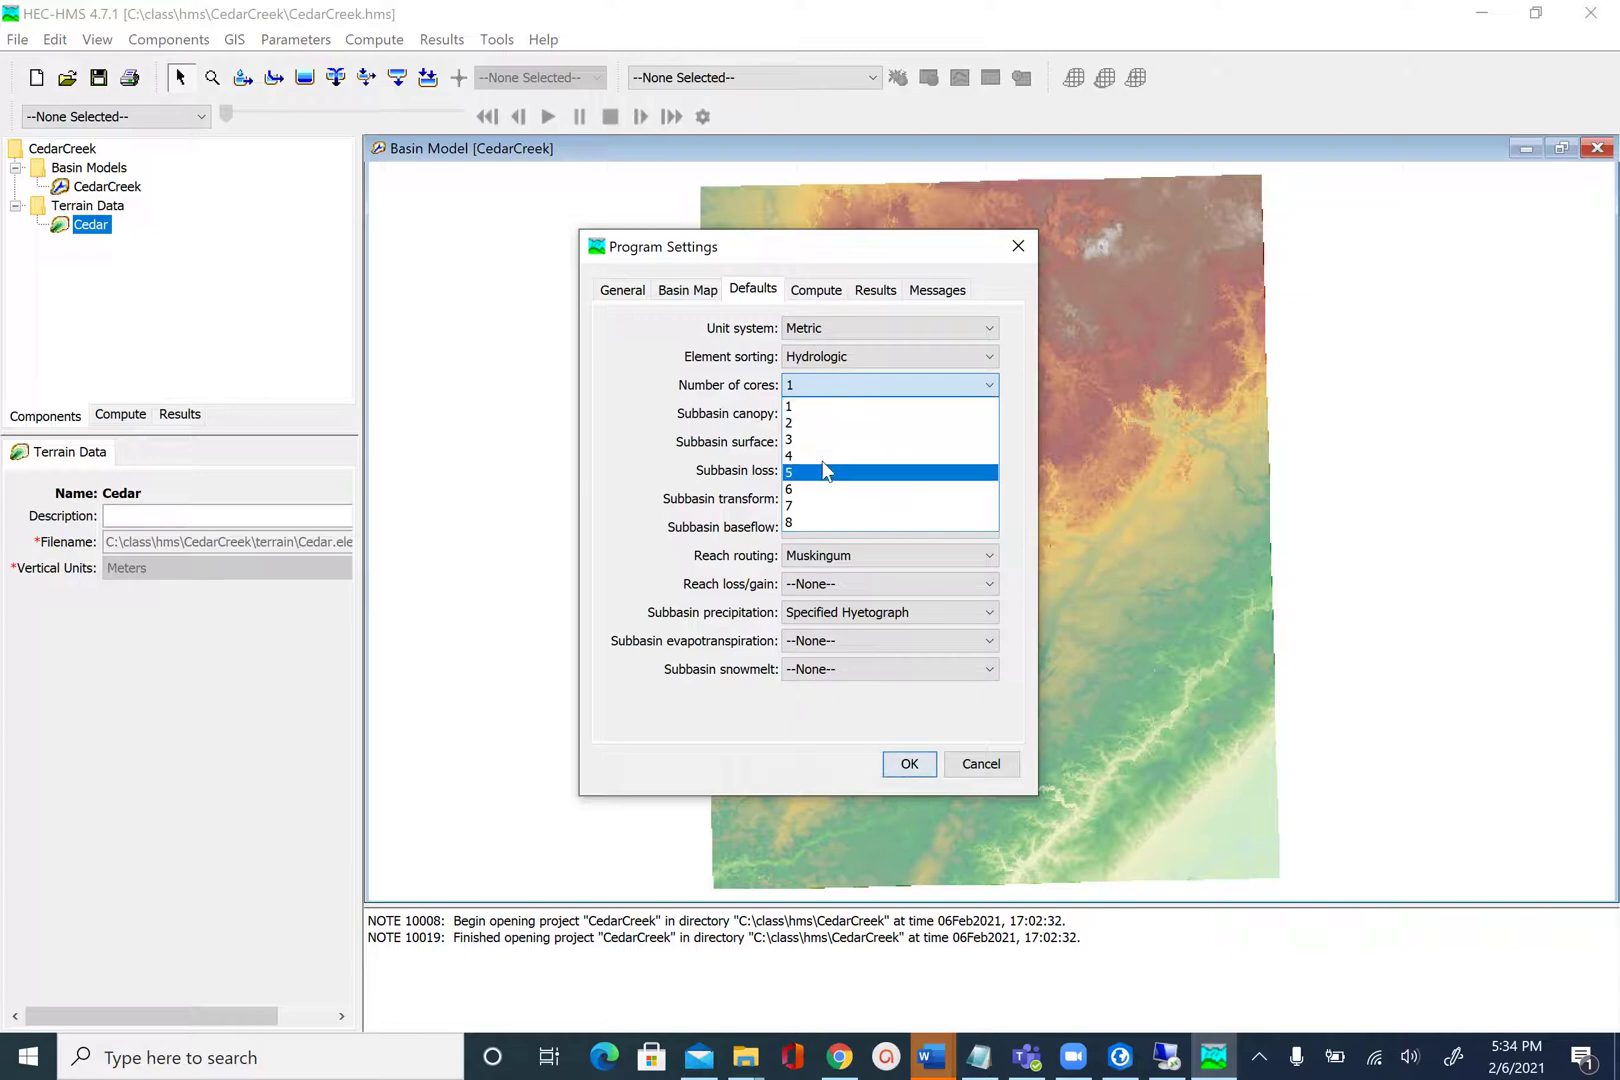
left_click(806, 522)
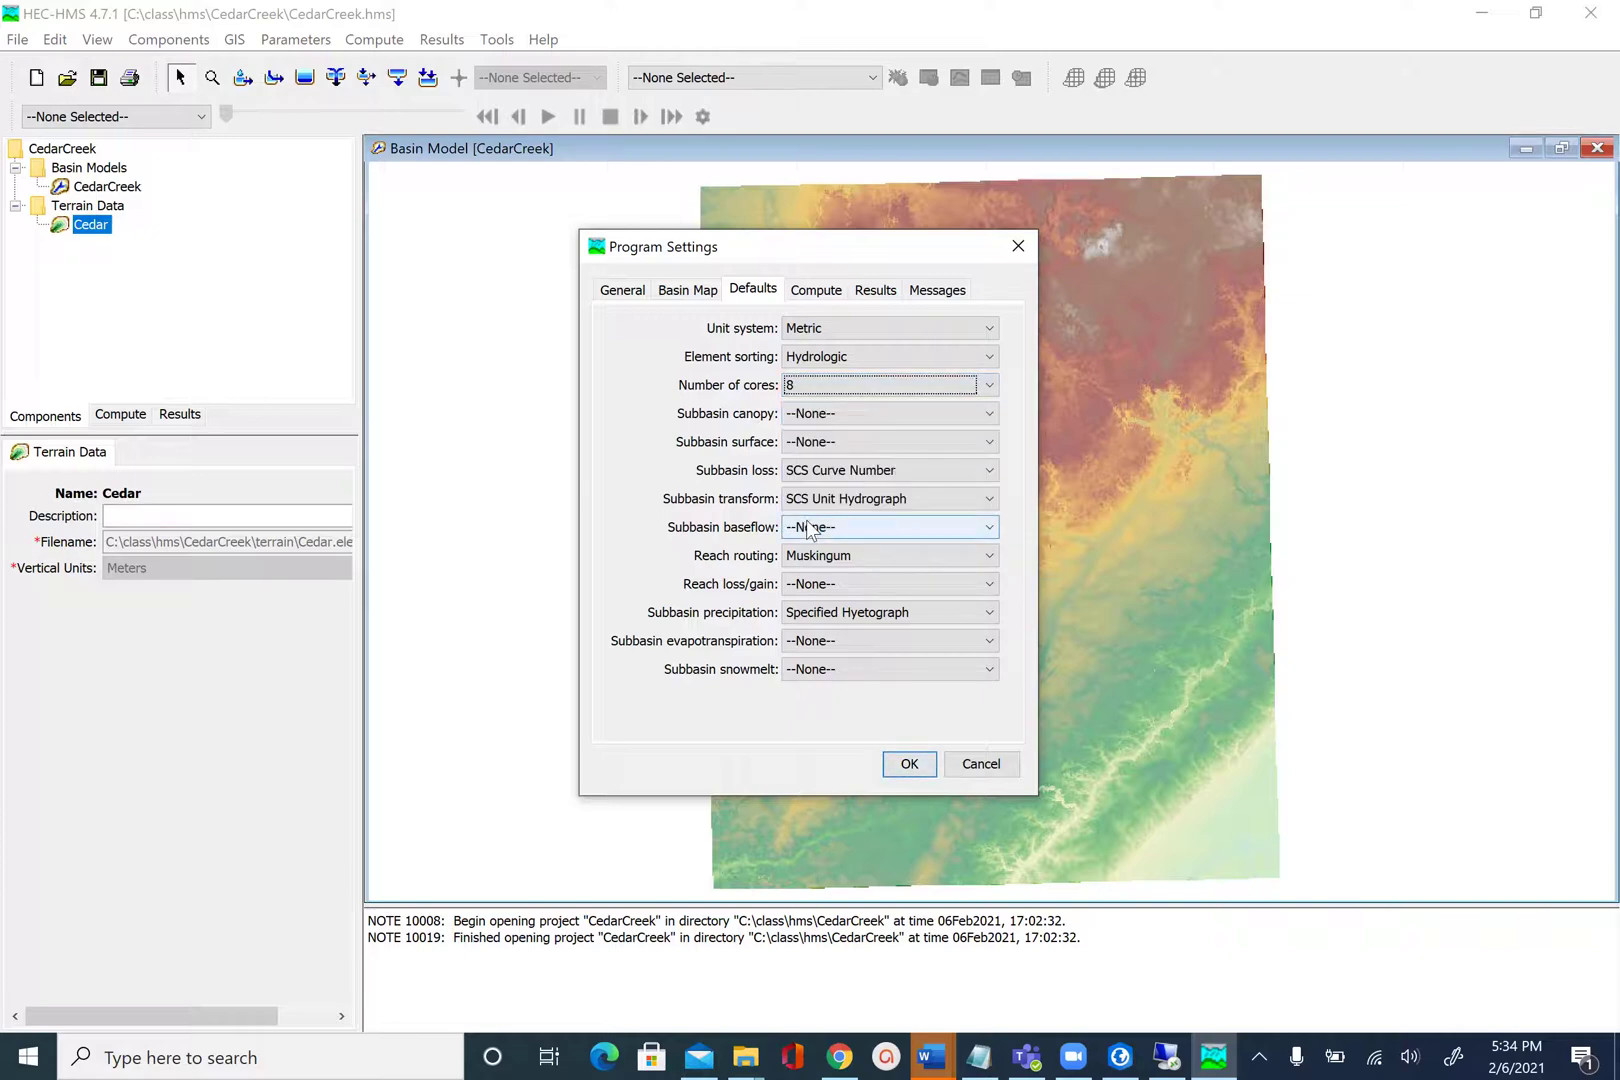
left_click(909, 765)
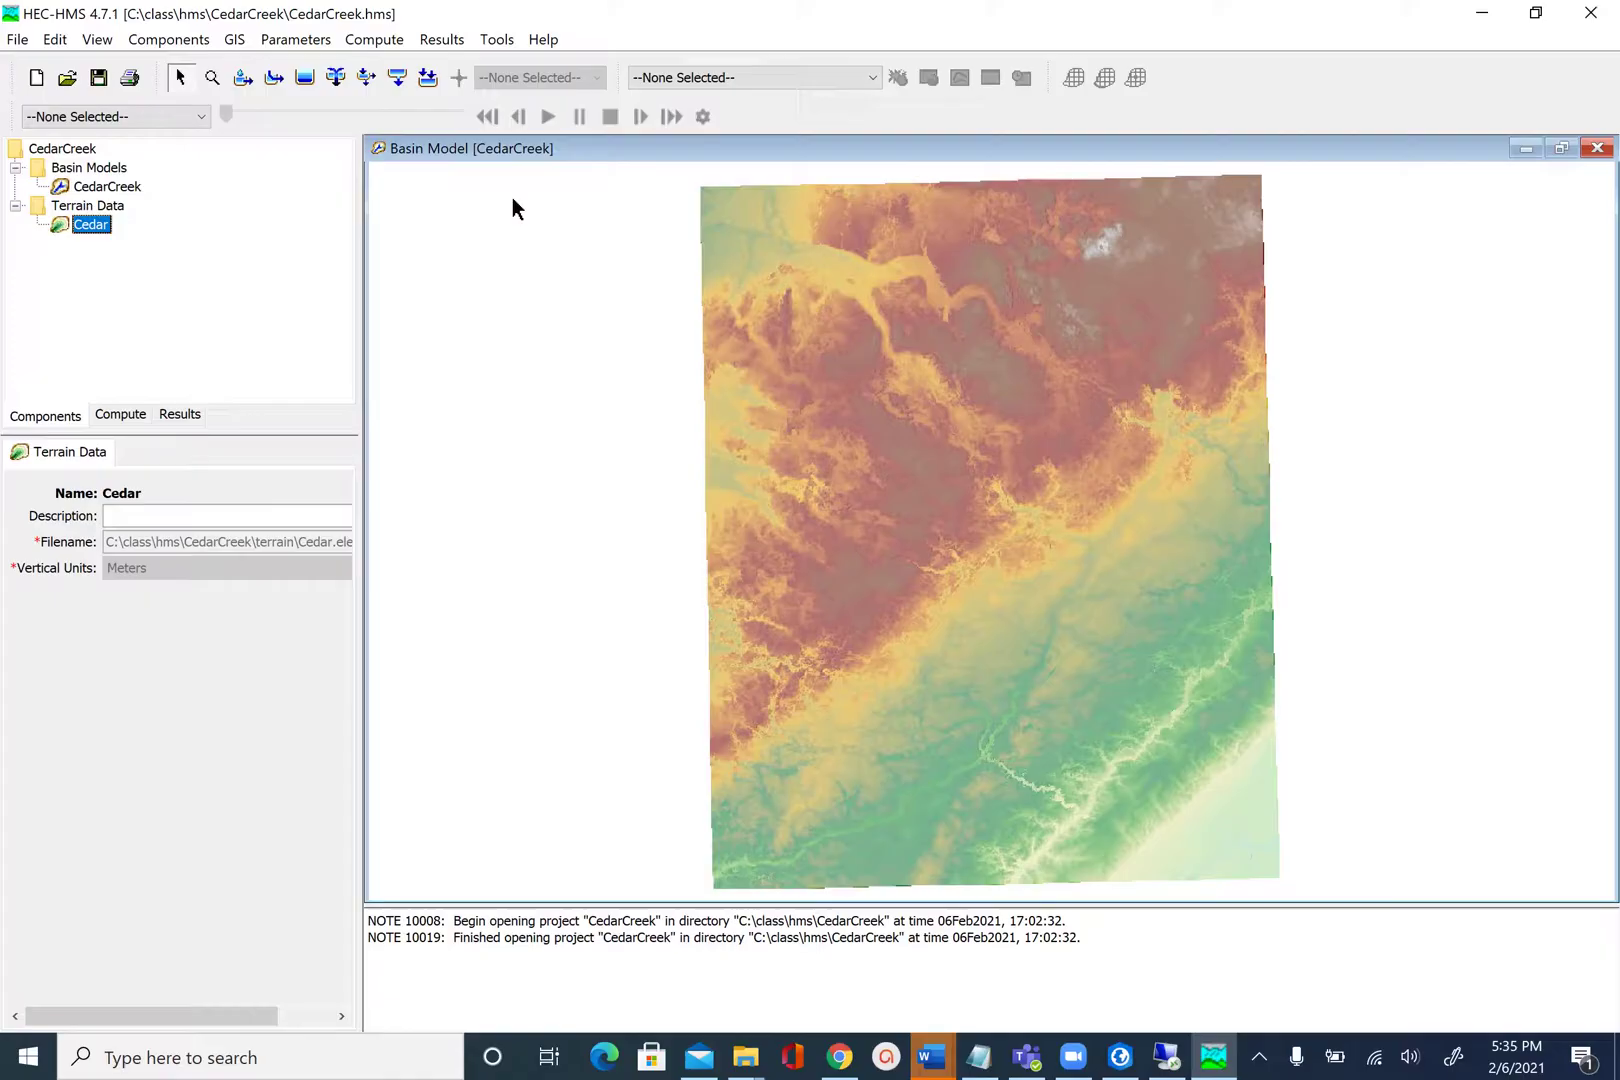
Step: Run GIS > Preprocess Sinks on the Cedar terrain
left_click(236, 40)
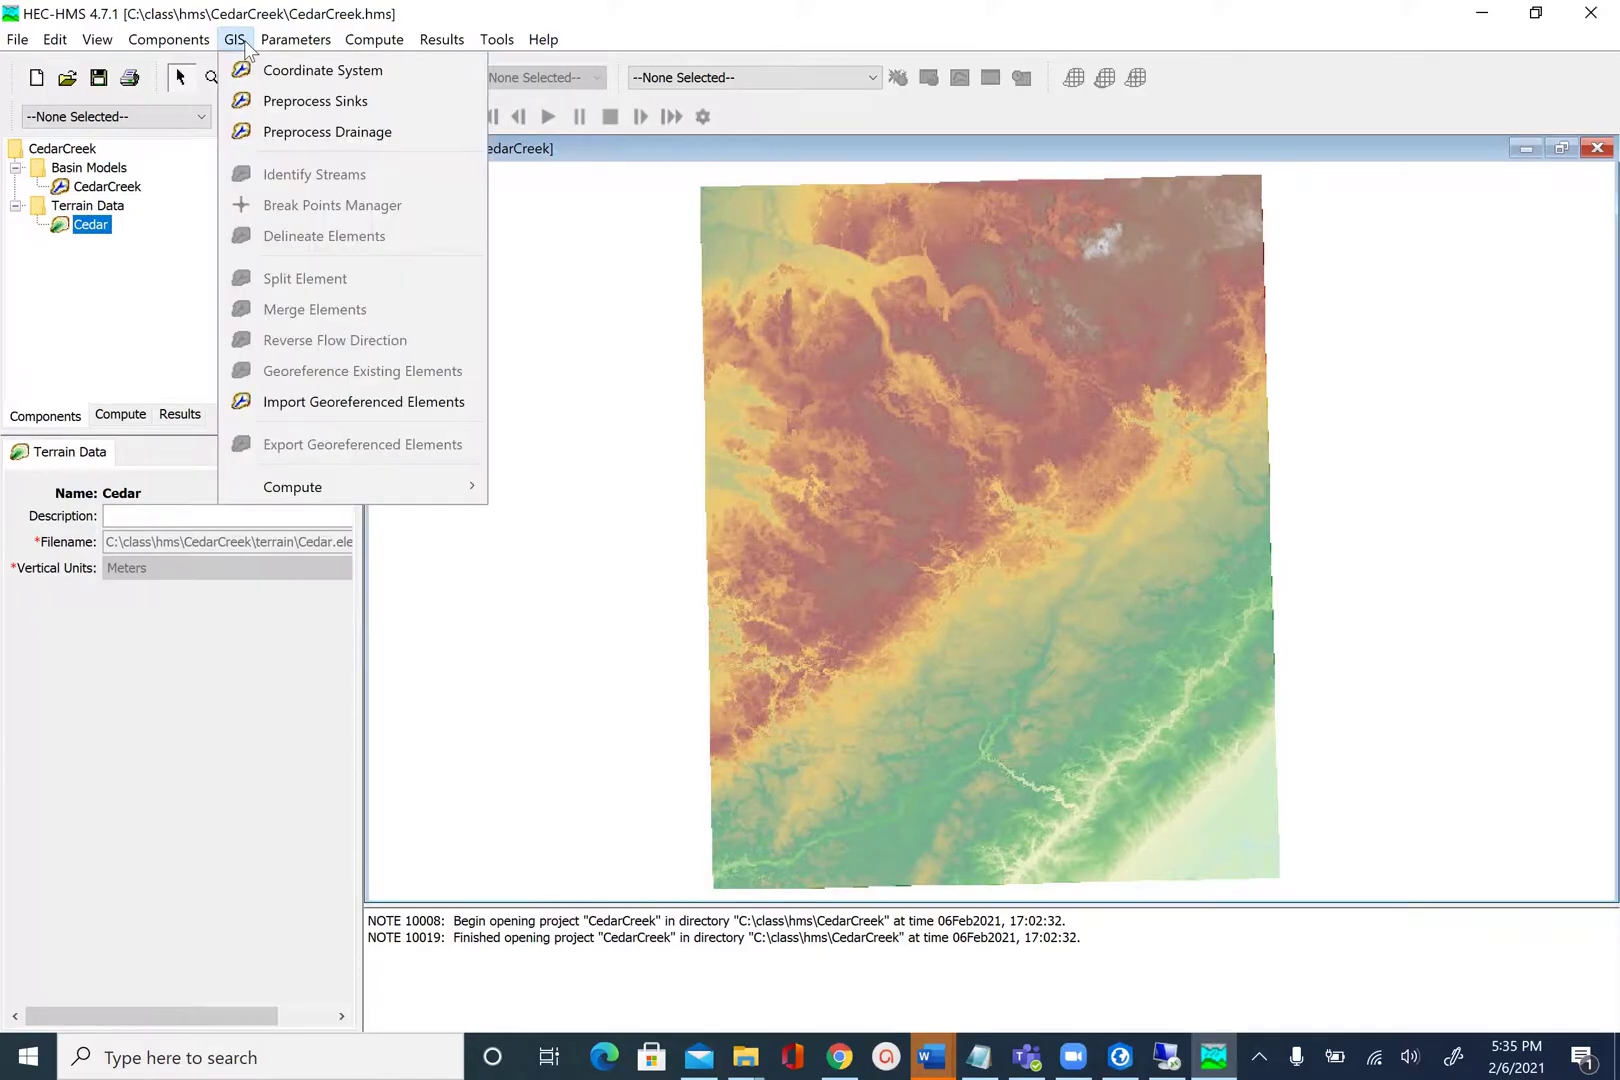
left_click(289, 101)
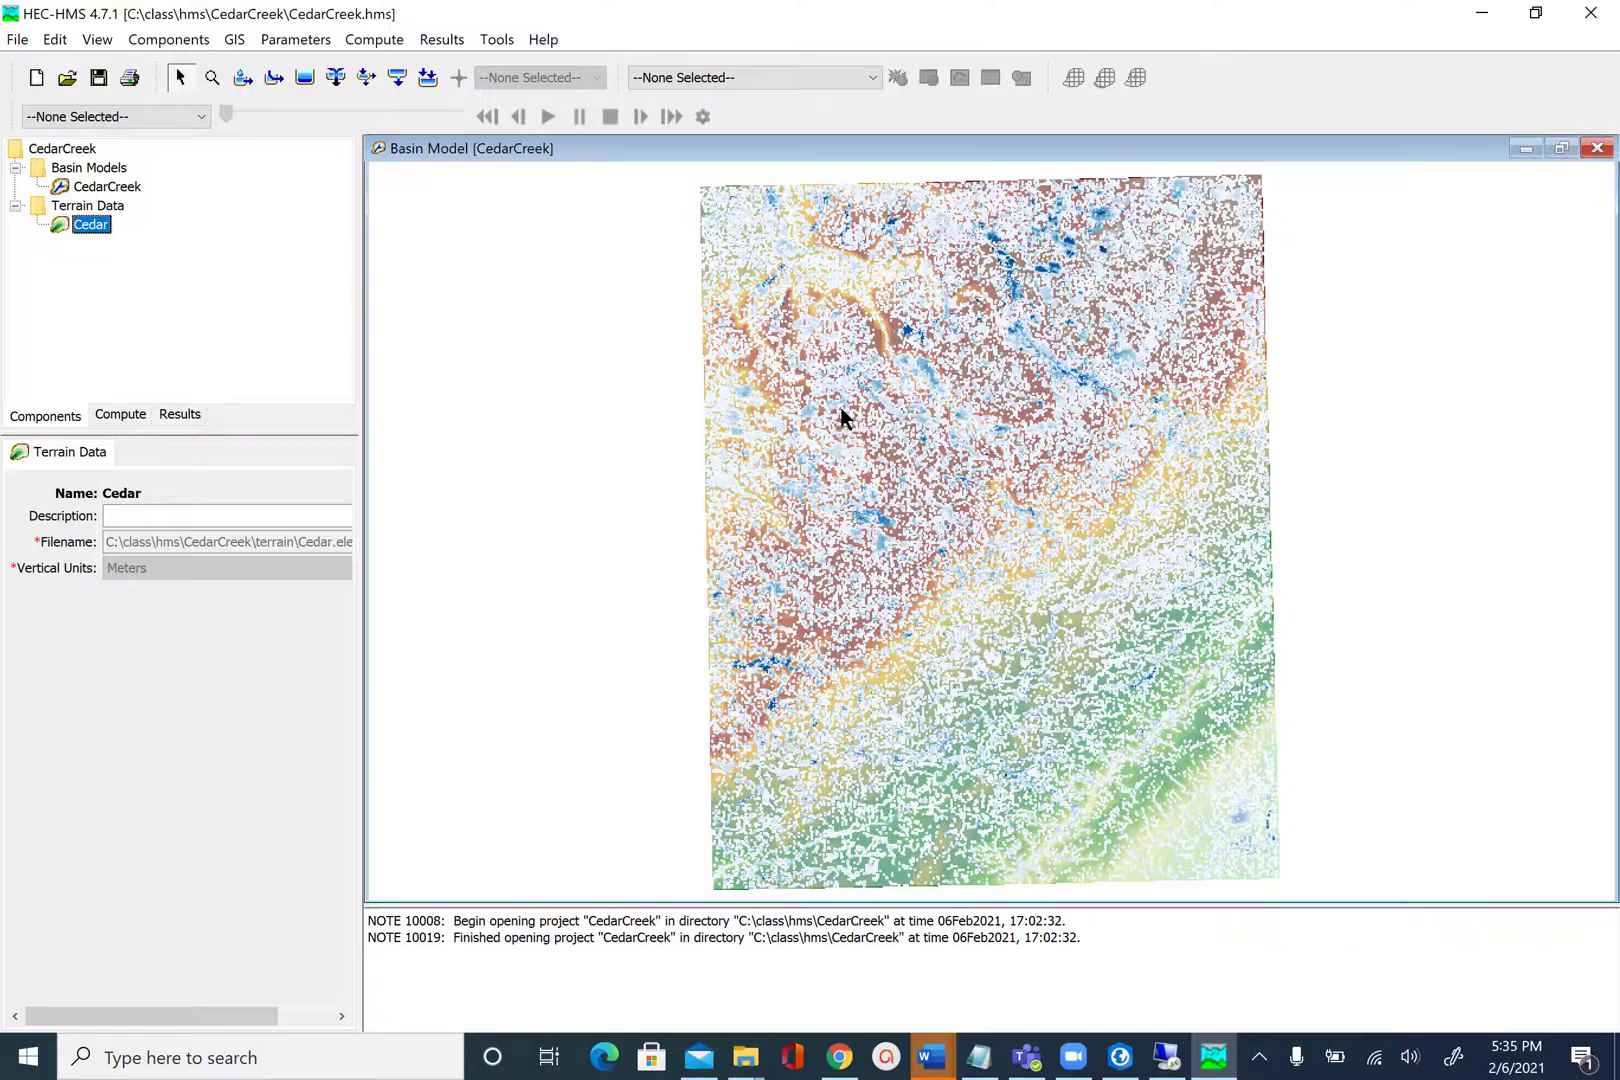
Step: Switch off the Sink Locations map layer, leaving Sink Fill and Terrain visible
right_click(841, 417)
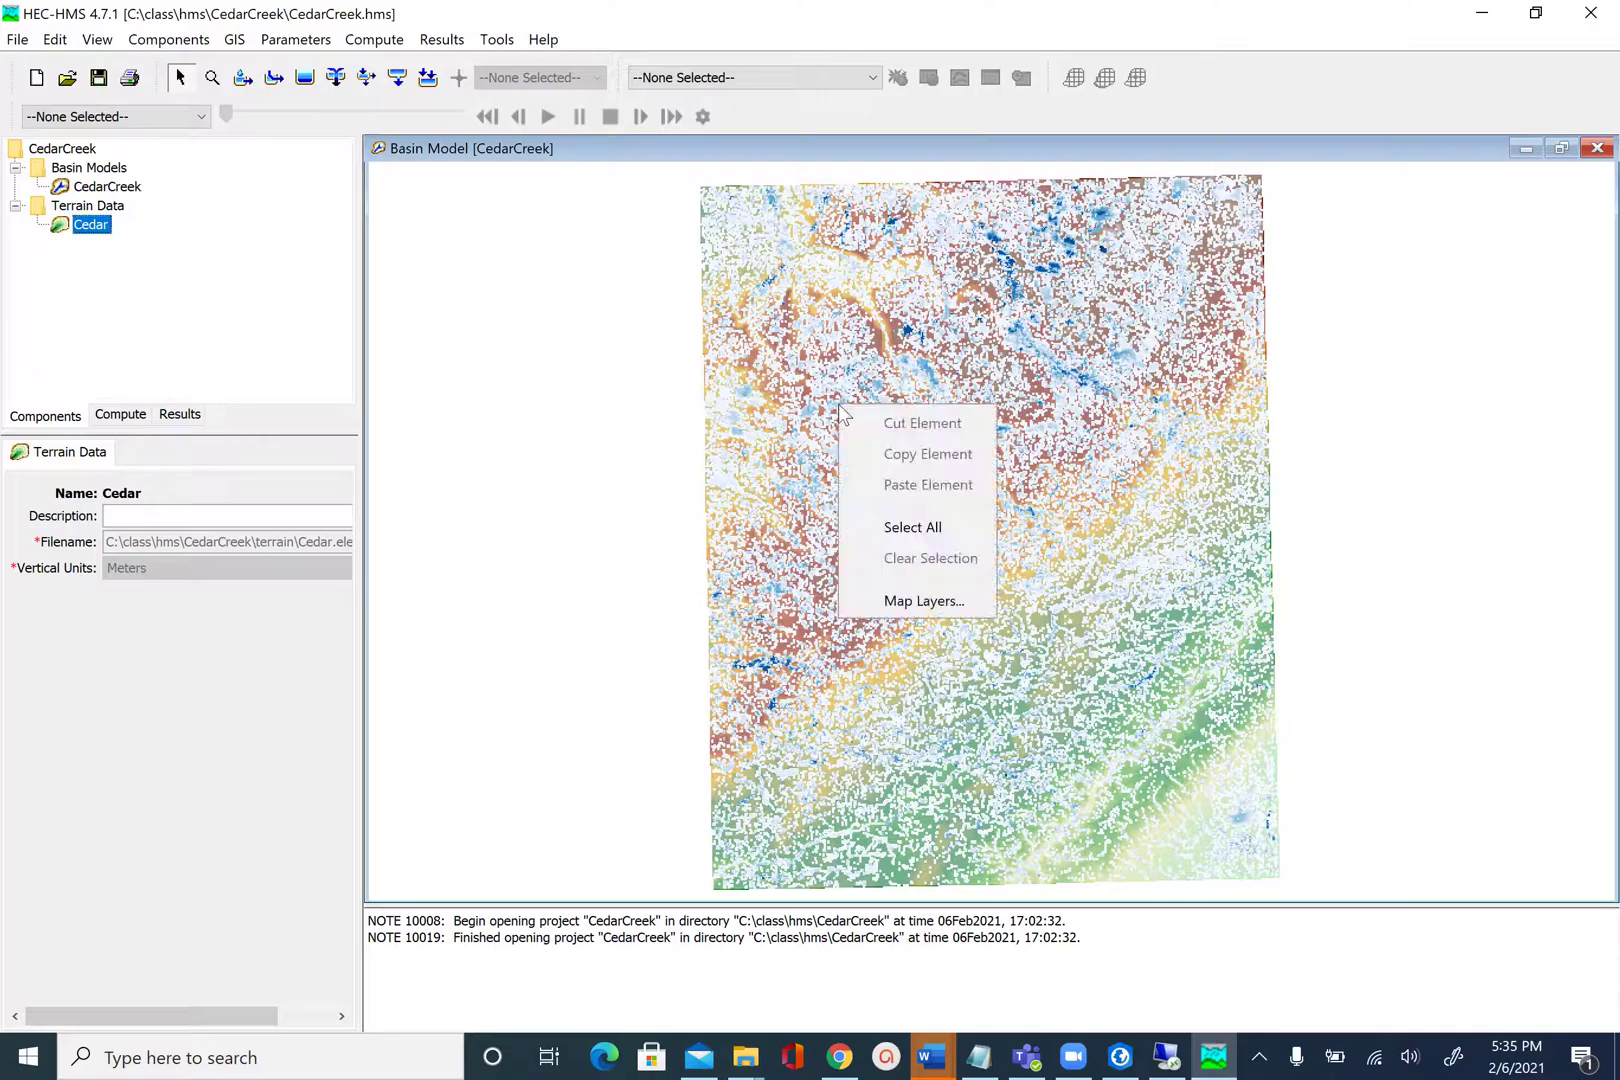
left_click(923, 602)
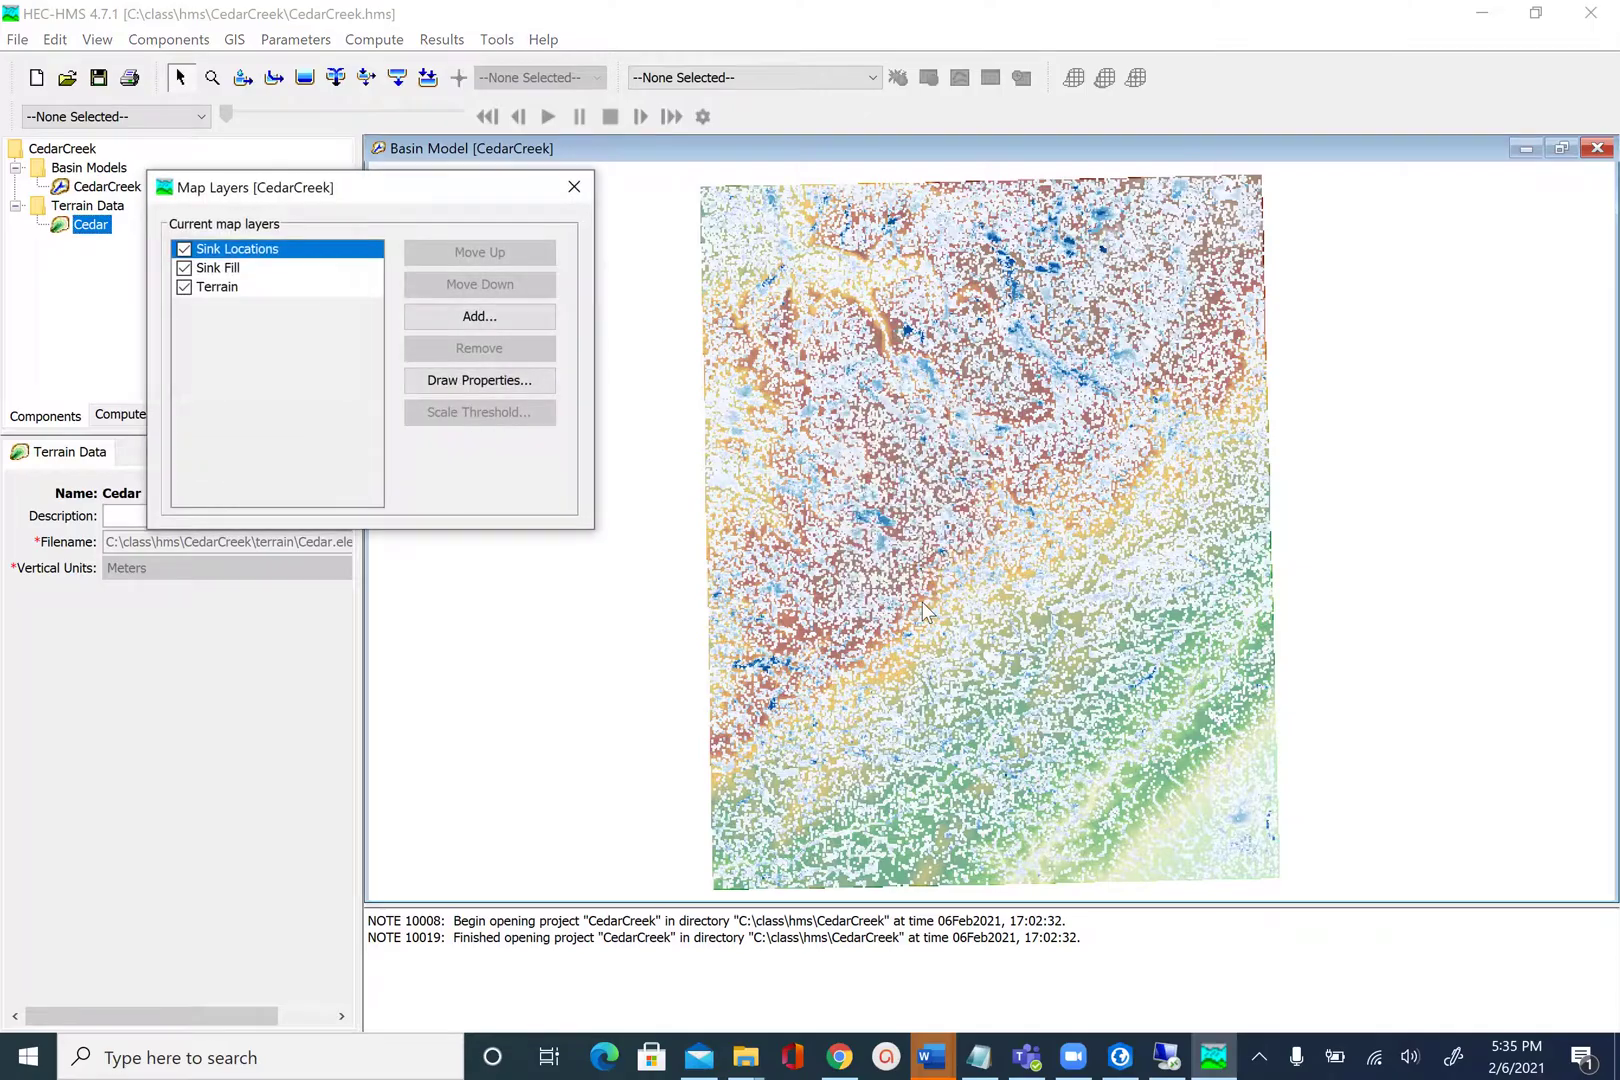
left_click_drag(463, 199, 765, 279)
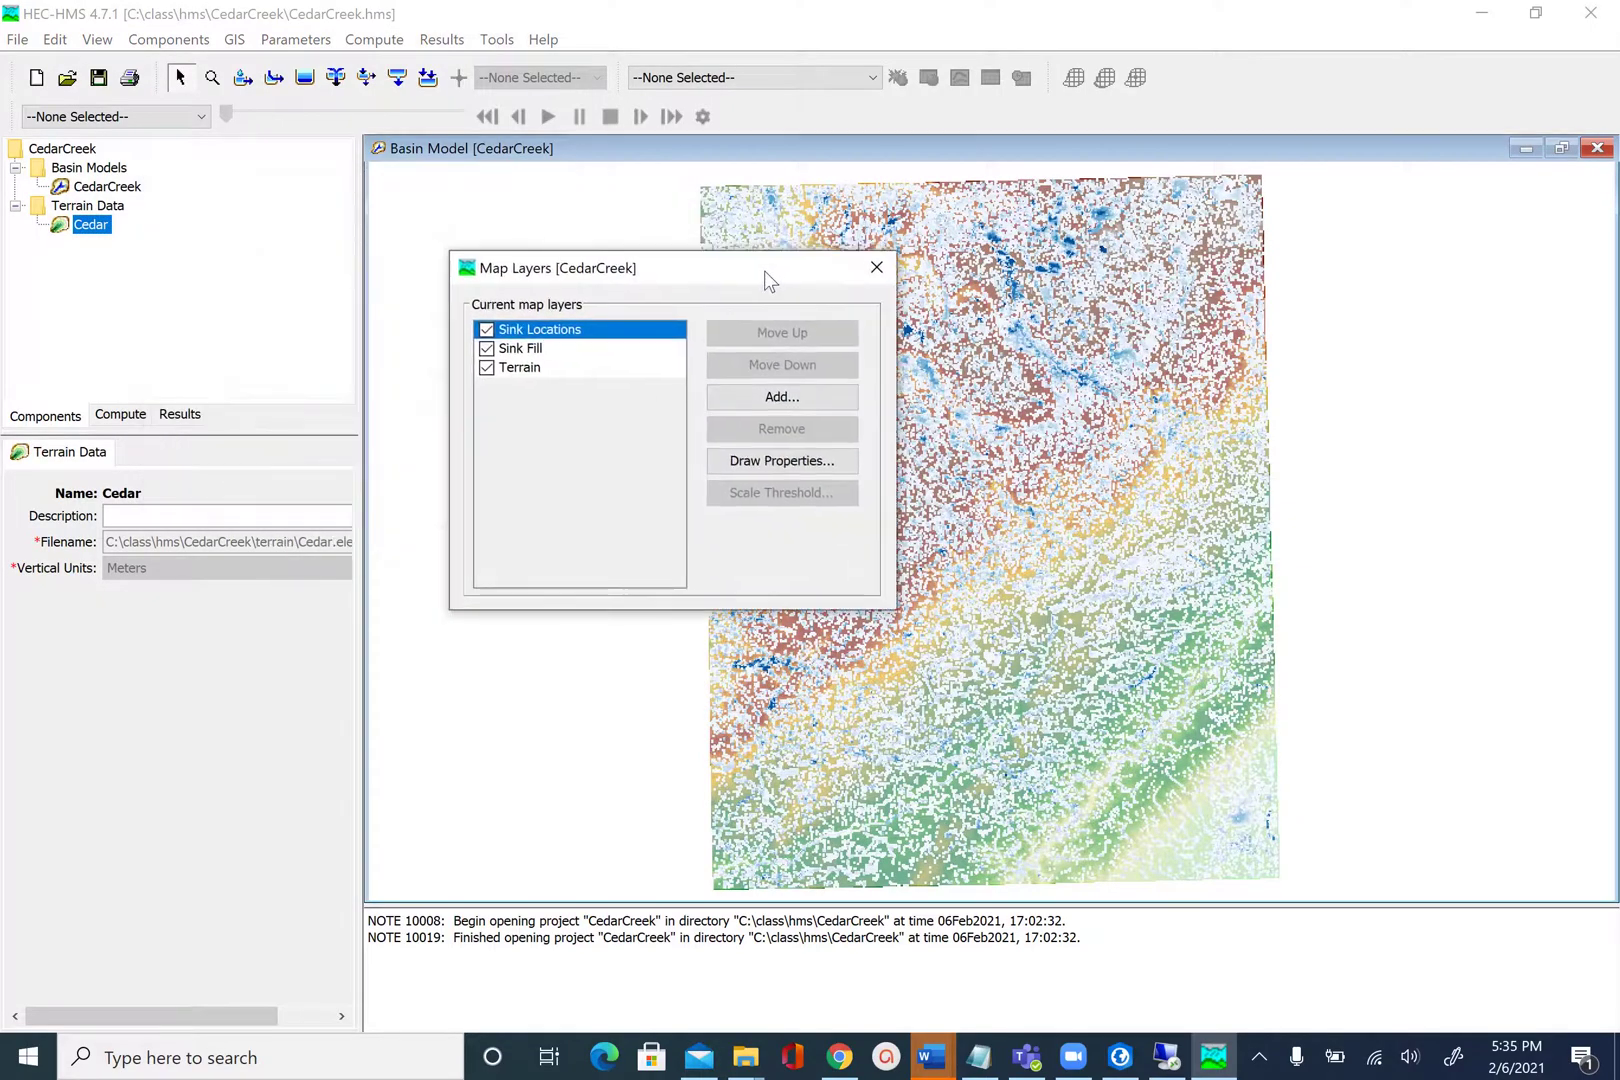
left_click(486, 330)
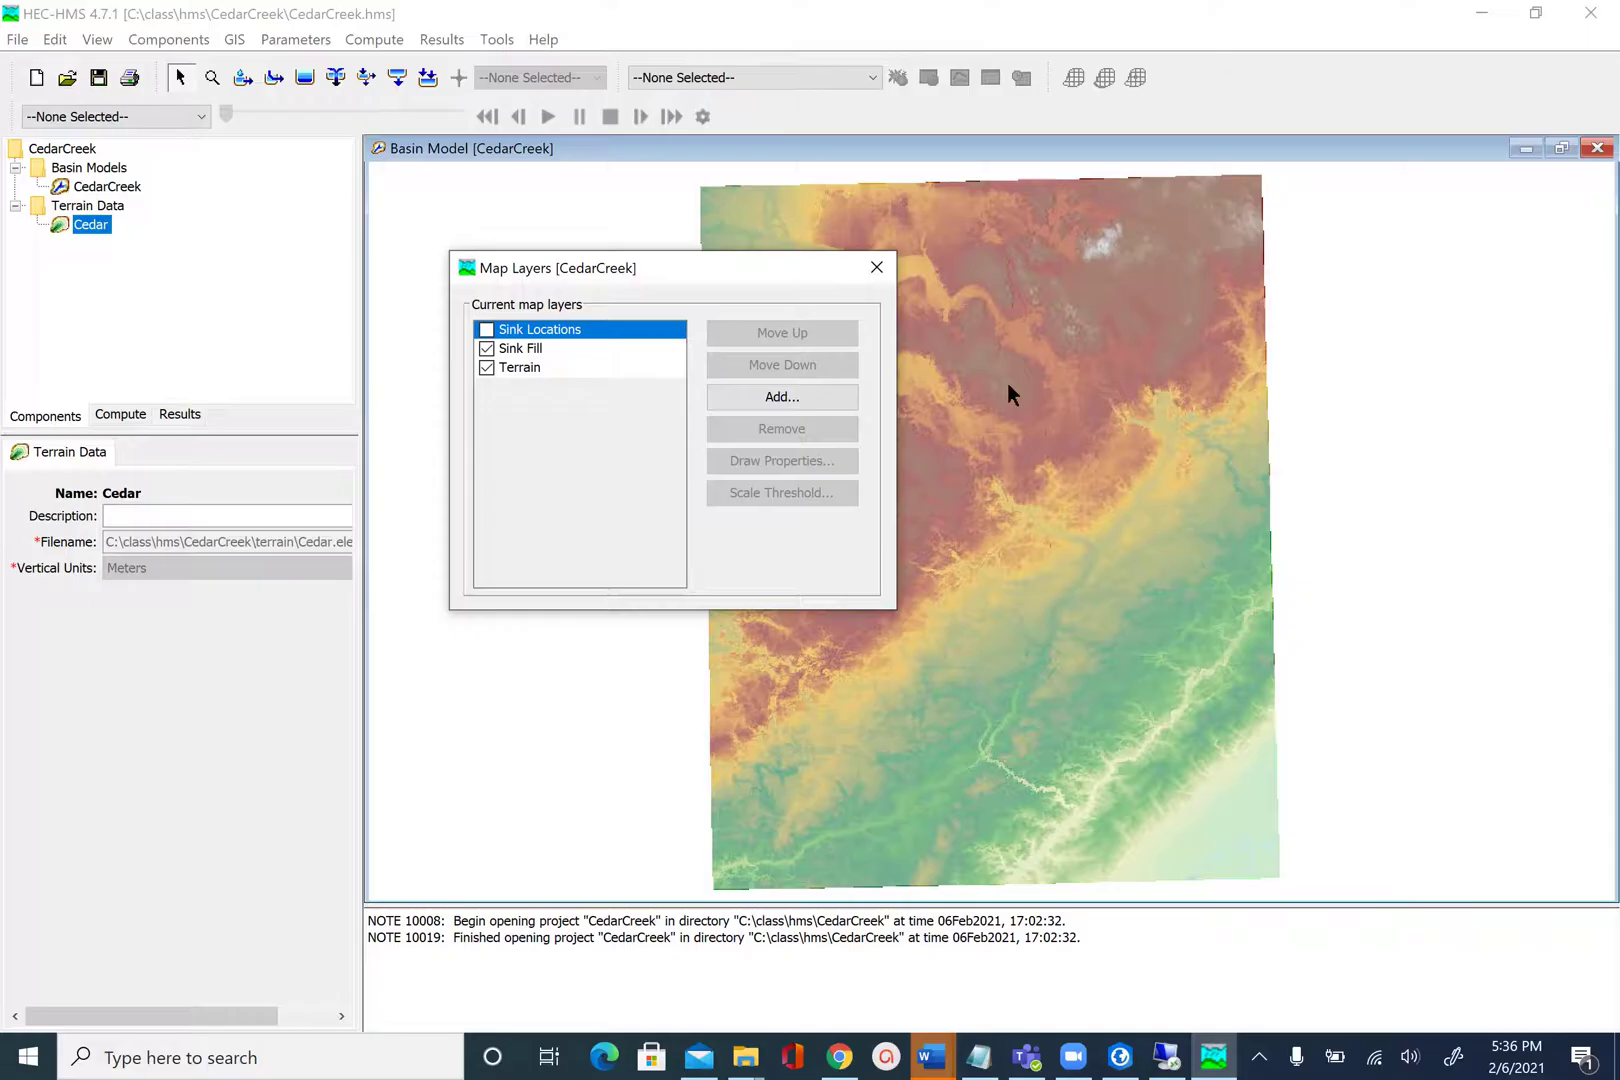
left_click(883, 272)
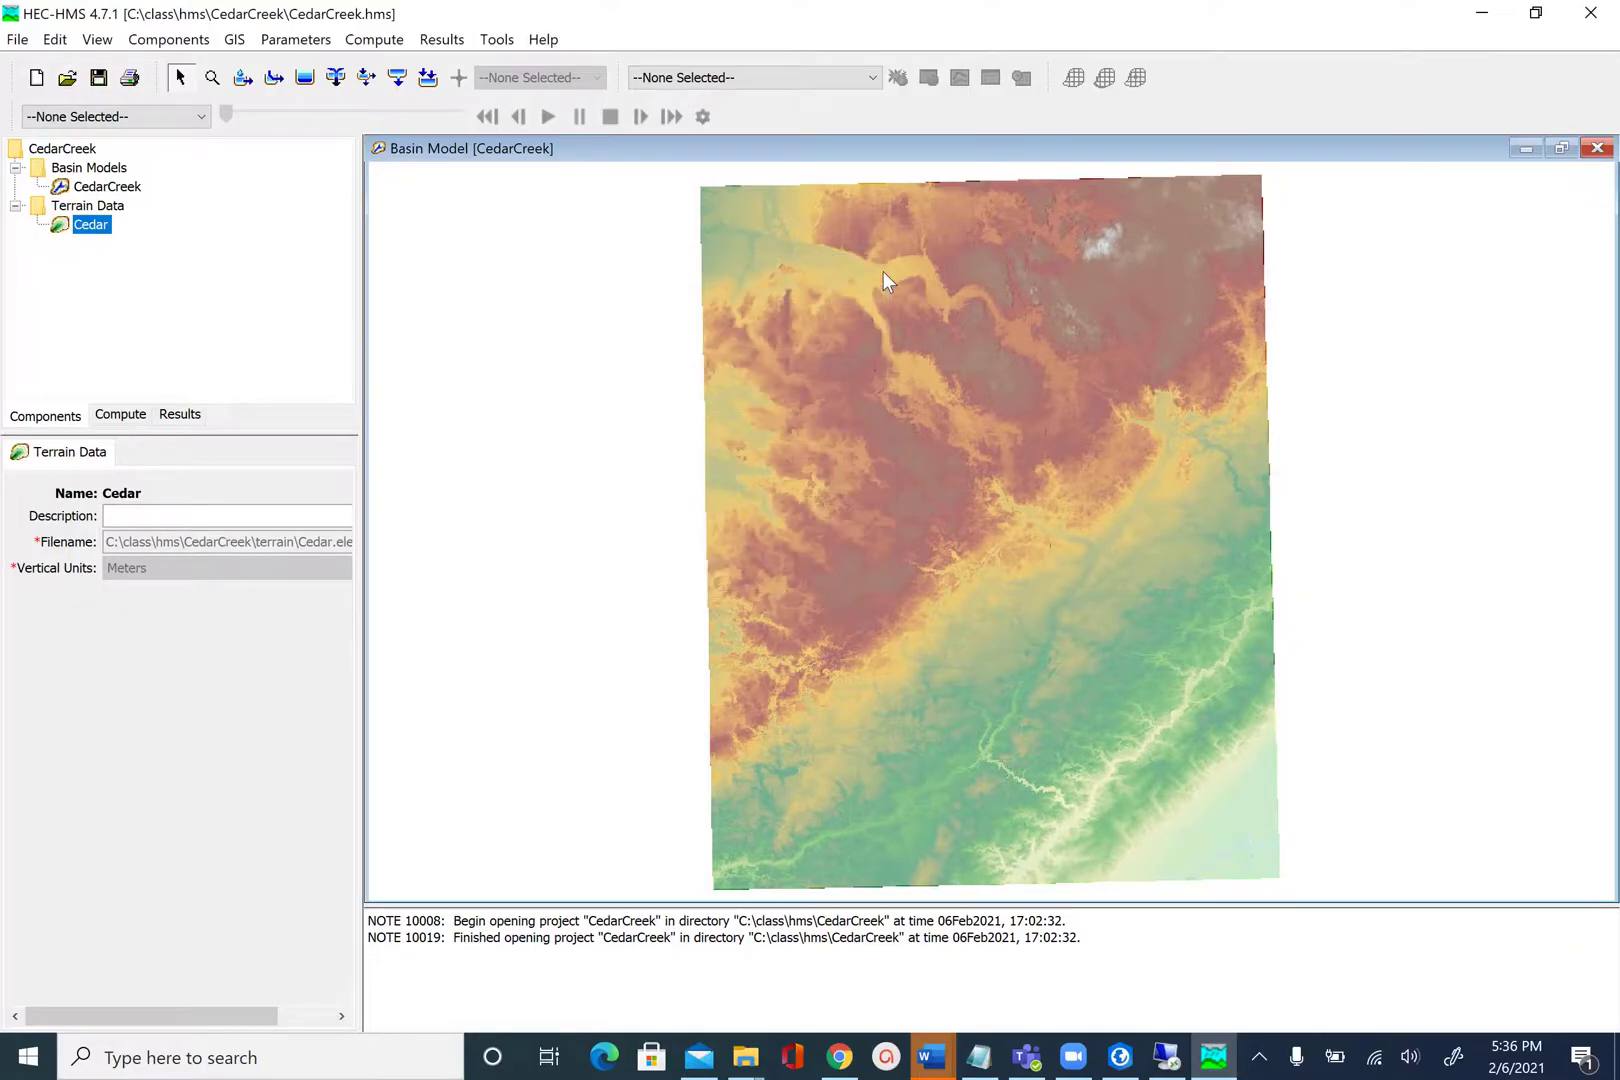
Step: Run GIS > Preprocess Drainage on the sink-filled Cedar terrain
left_click(236, 45)
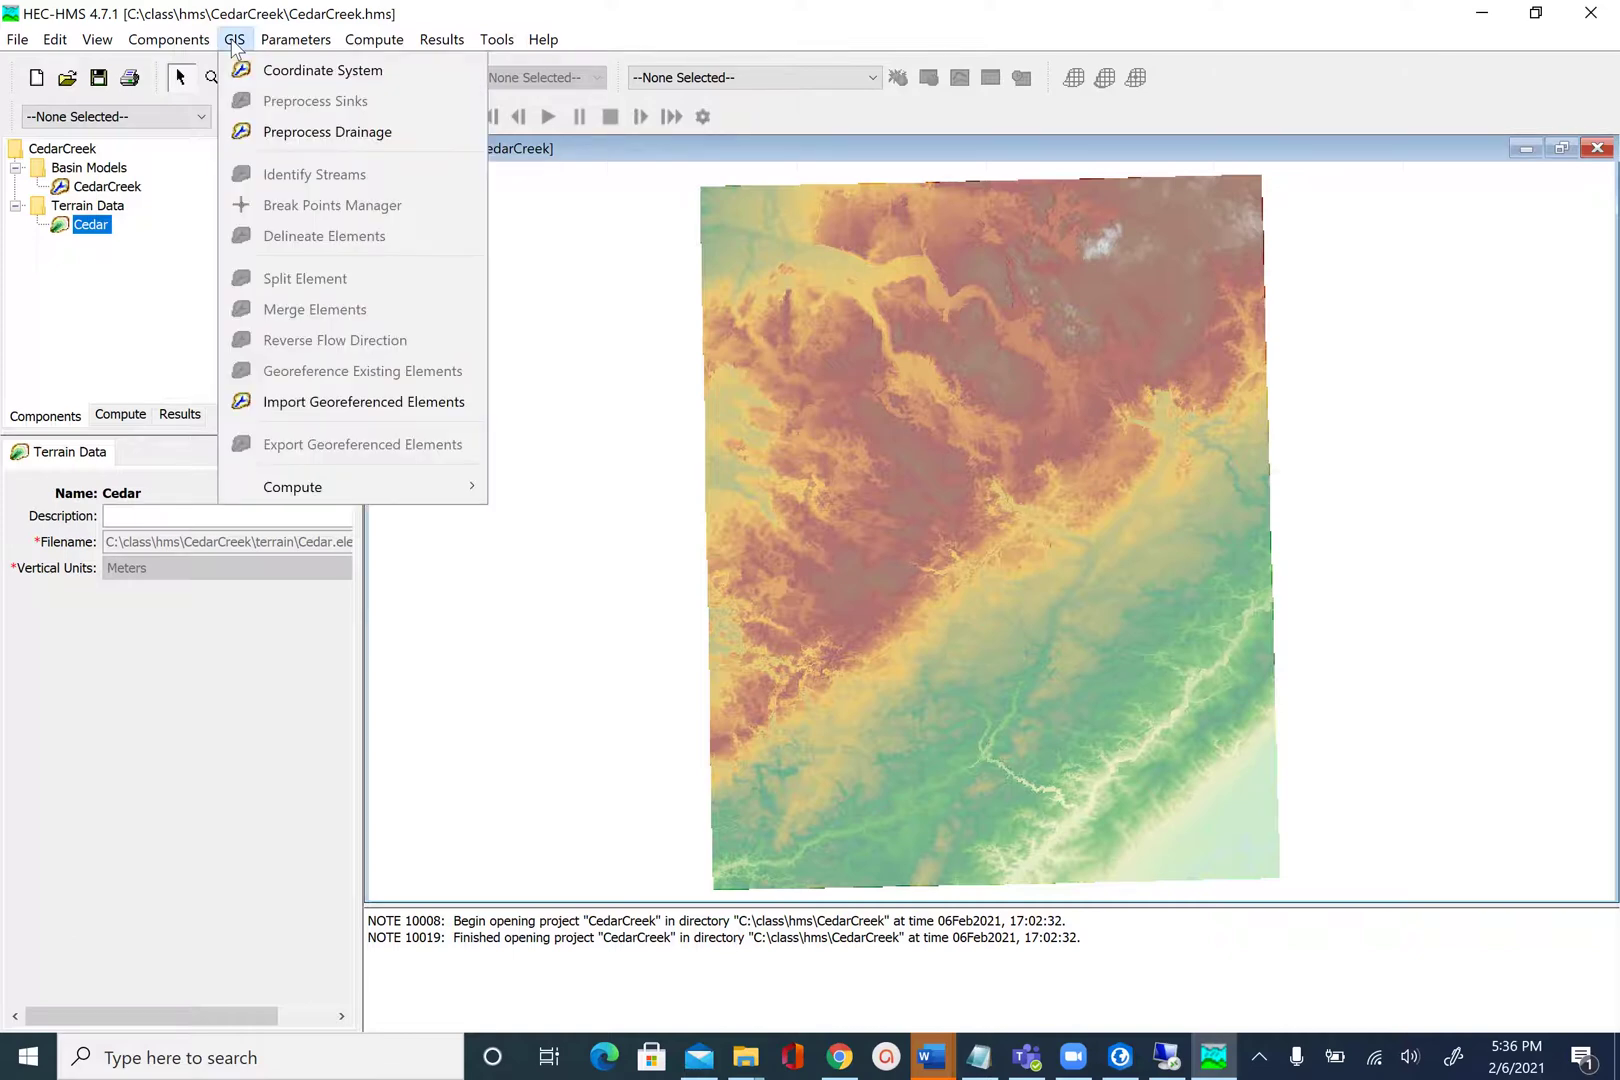
left_click(291, 134)
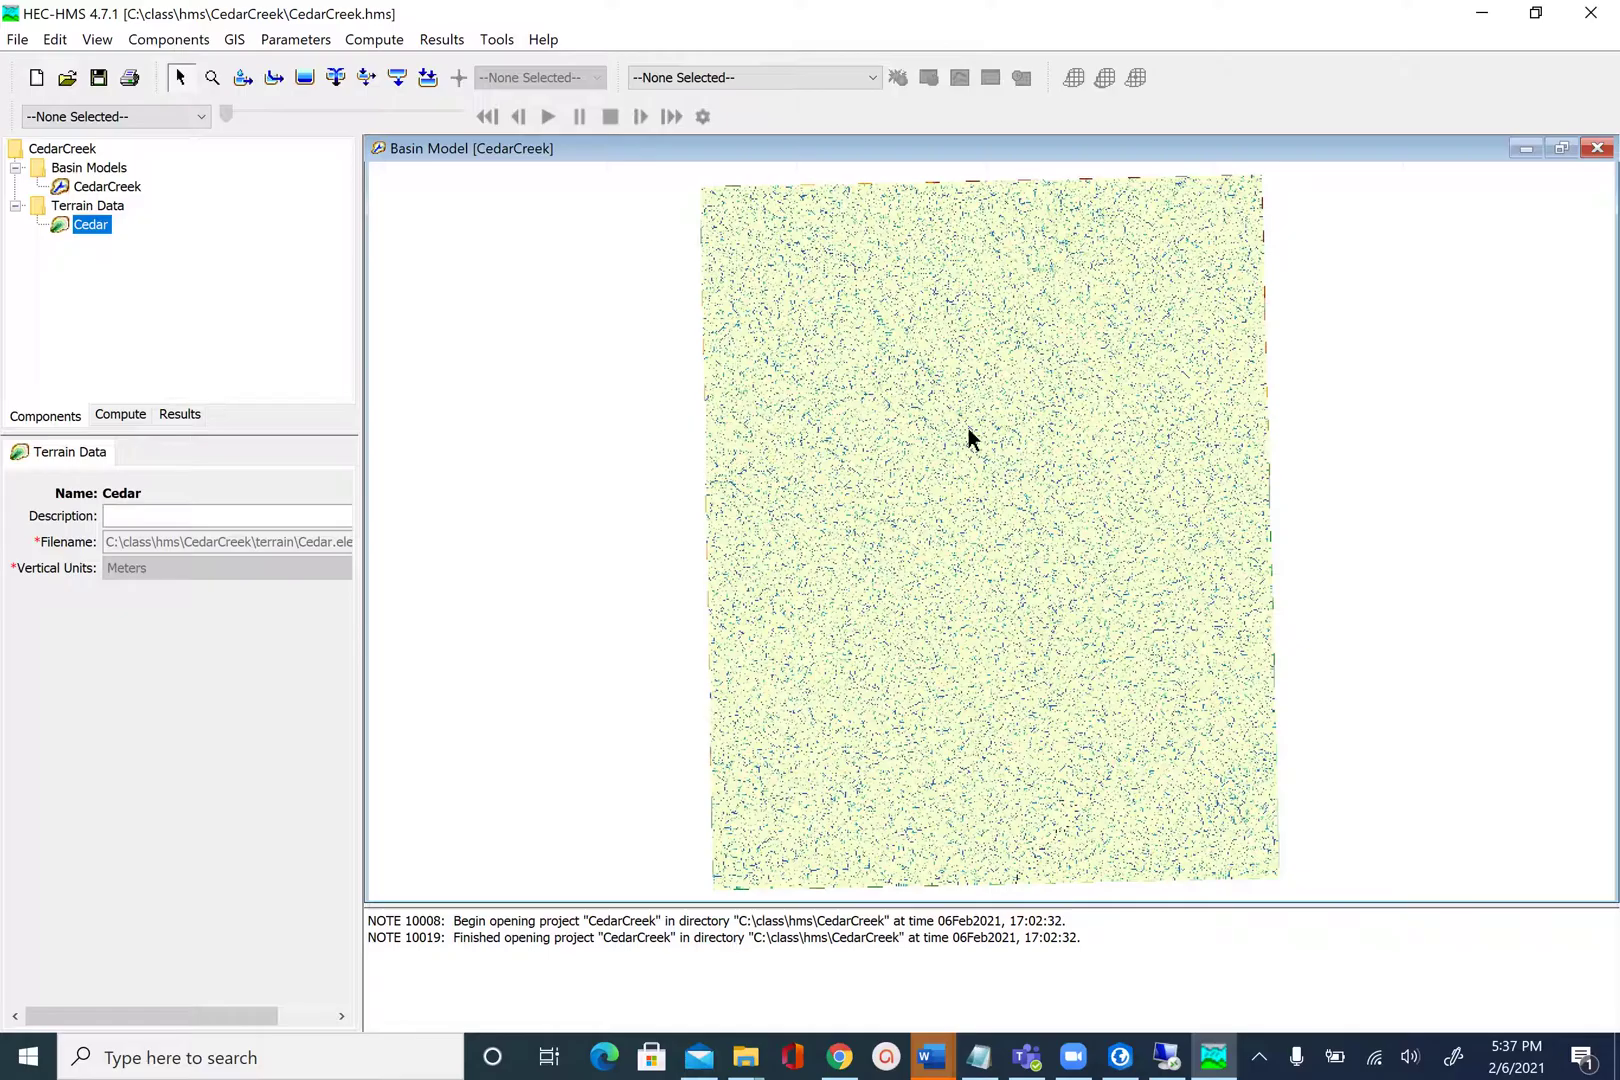
Step: In Map Layers, hide Sink Locations and check the layer beneath Flow Accumulation
right_click(968, 436)
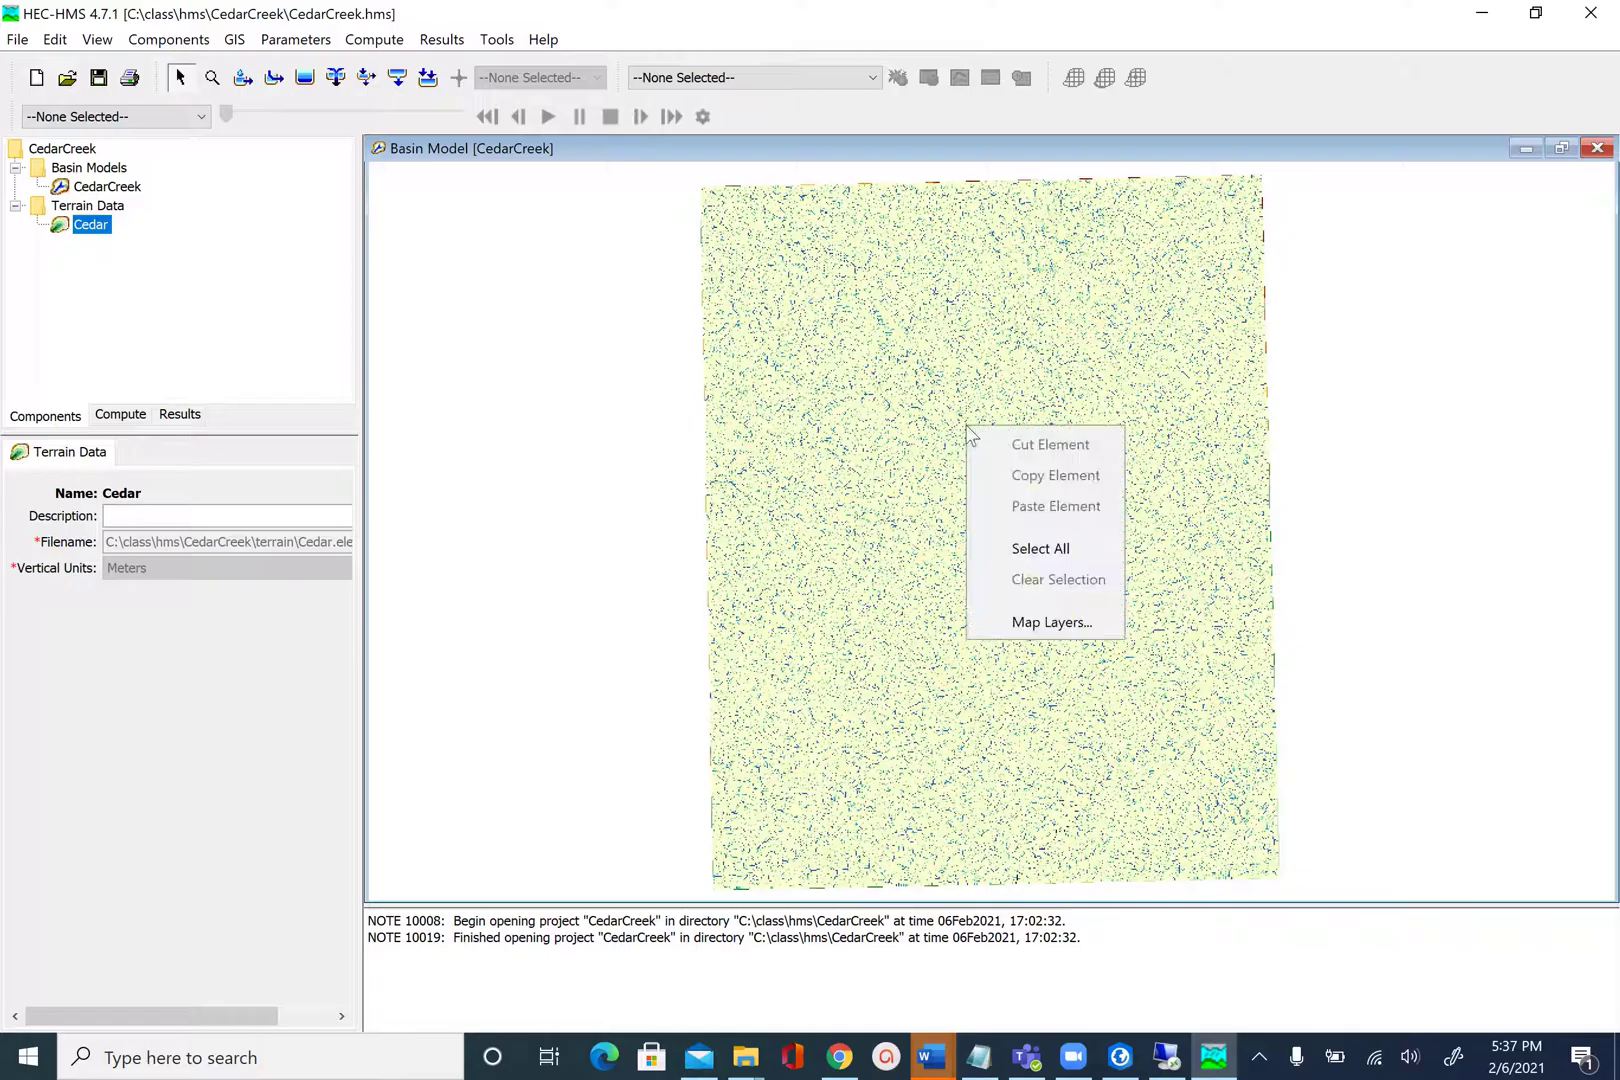
left_click(1055, 626)
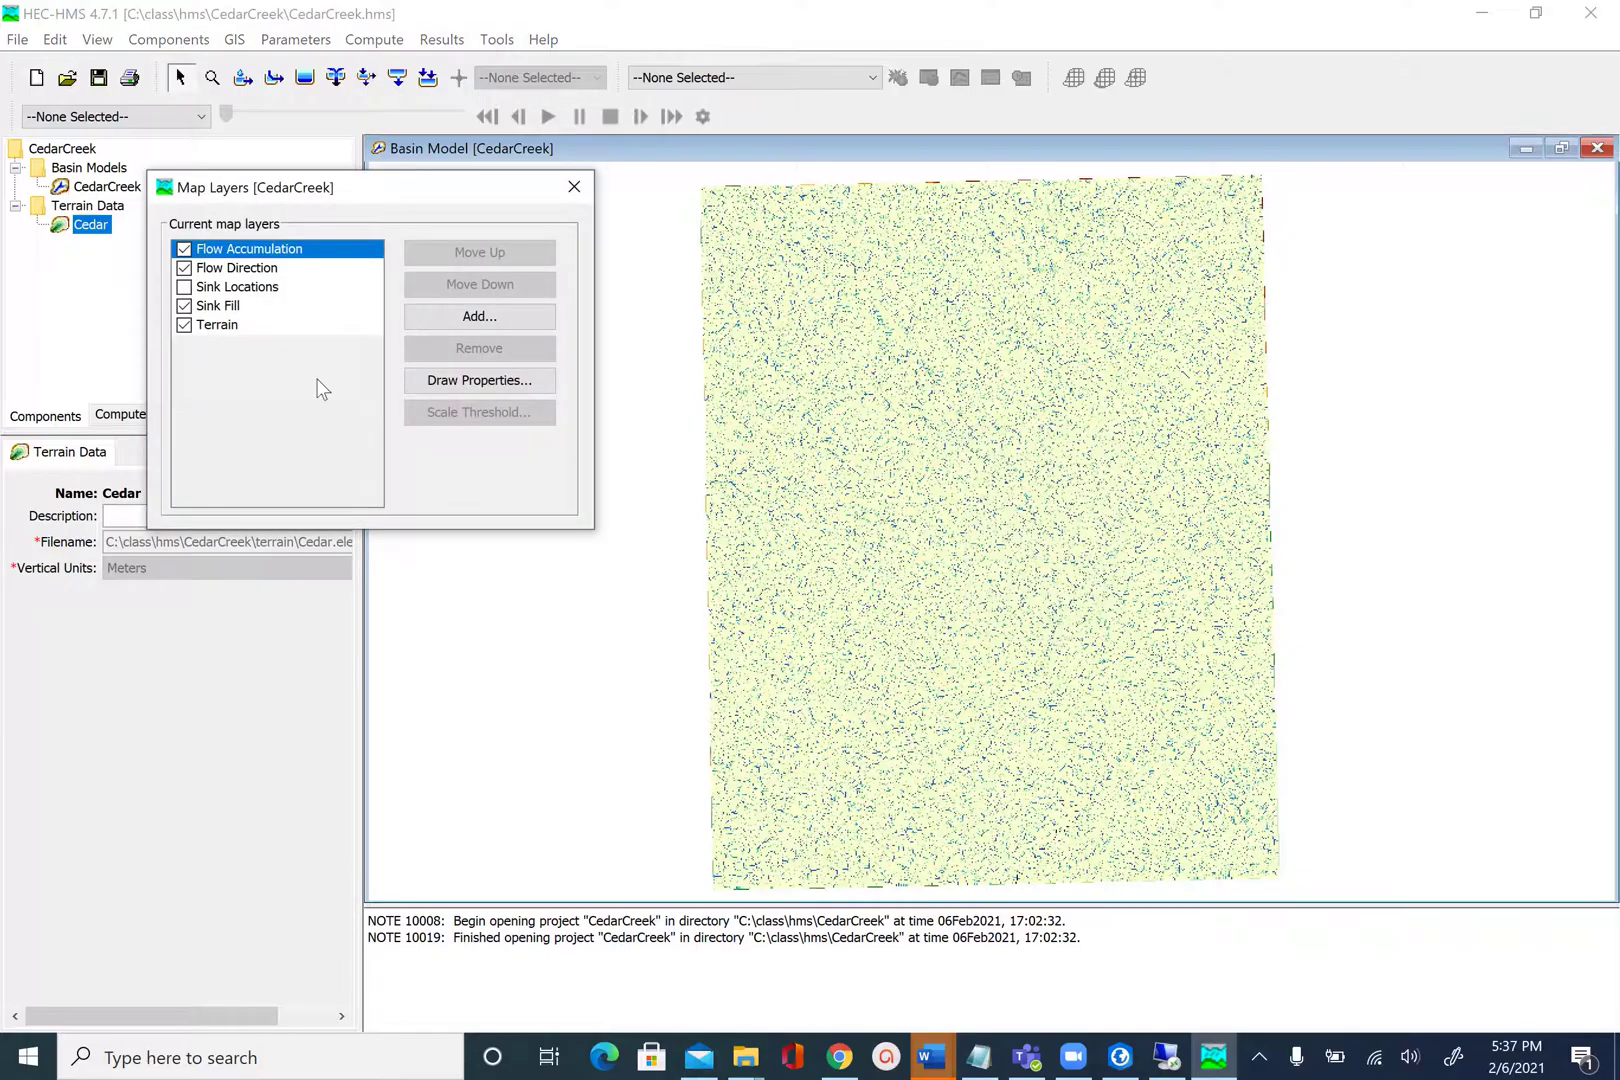
left_click(184, 287)
left_click(186, 250)
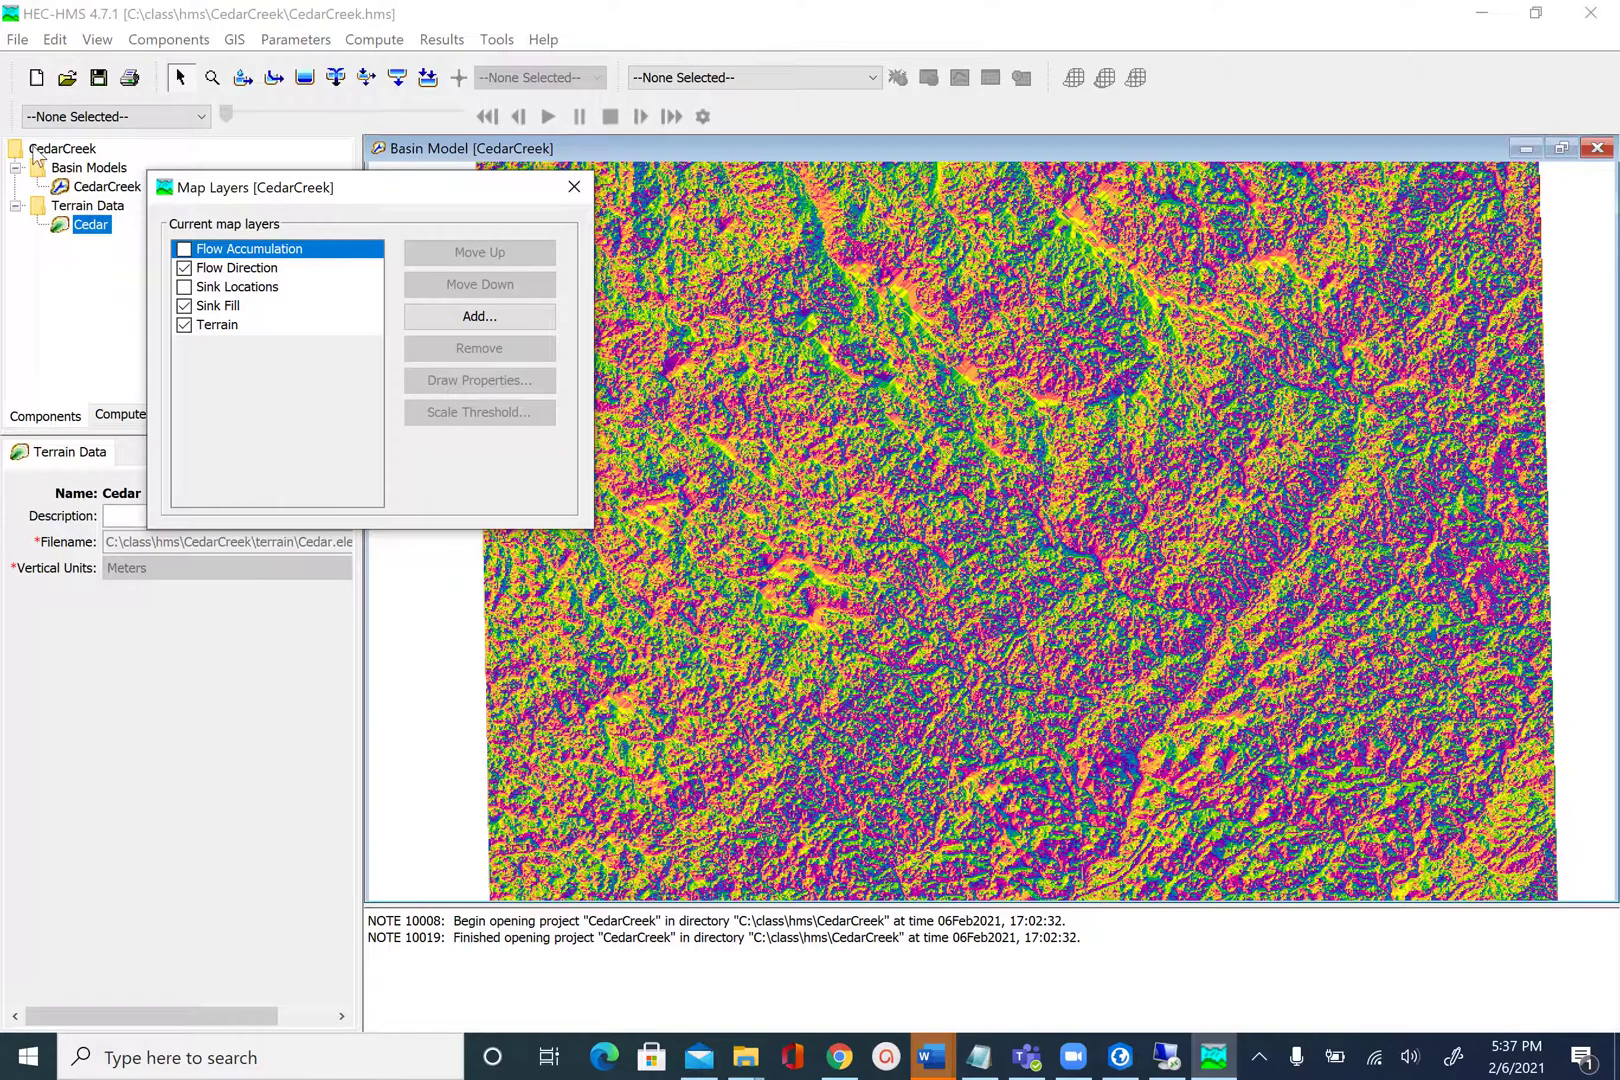
left_click(183, 249)
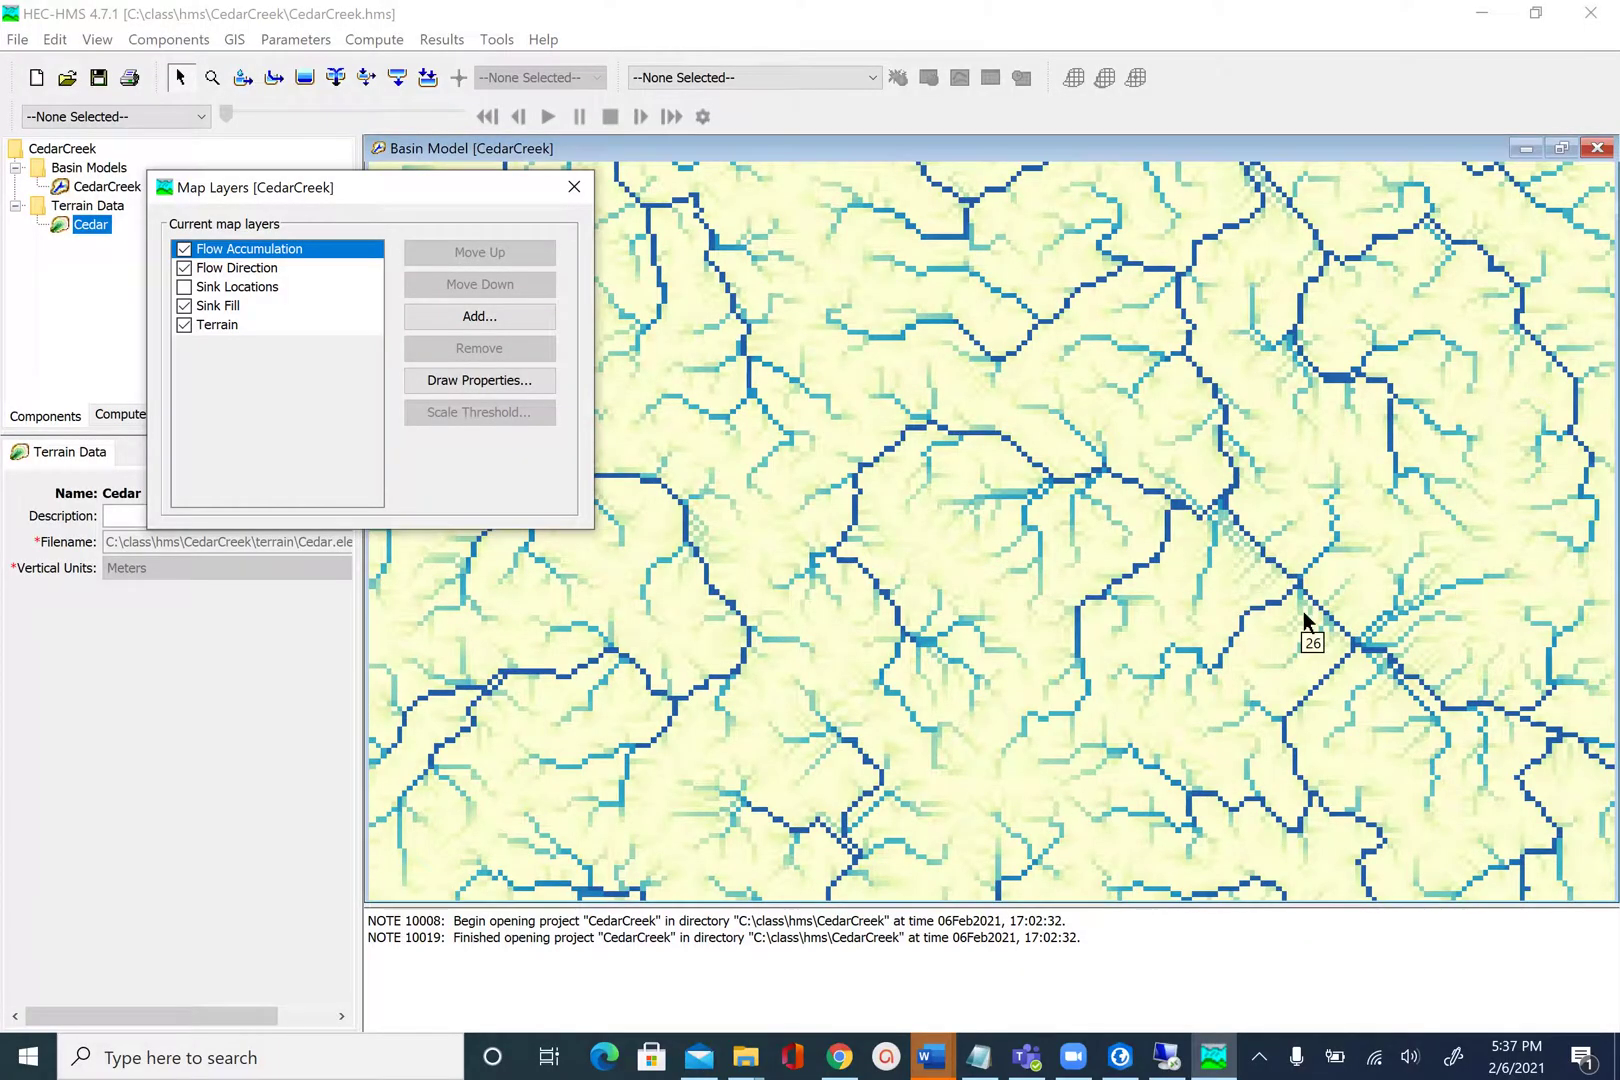
Step: Zoom and pan the basin map, then close the Map Layers list
scroll(1131, 502, "up", 2)
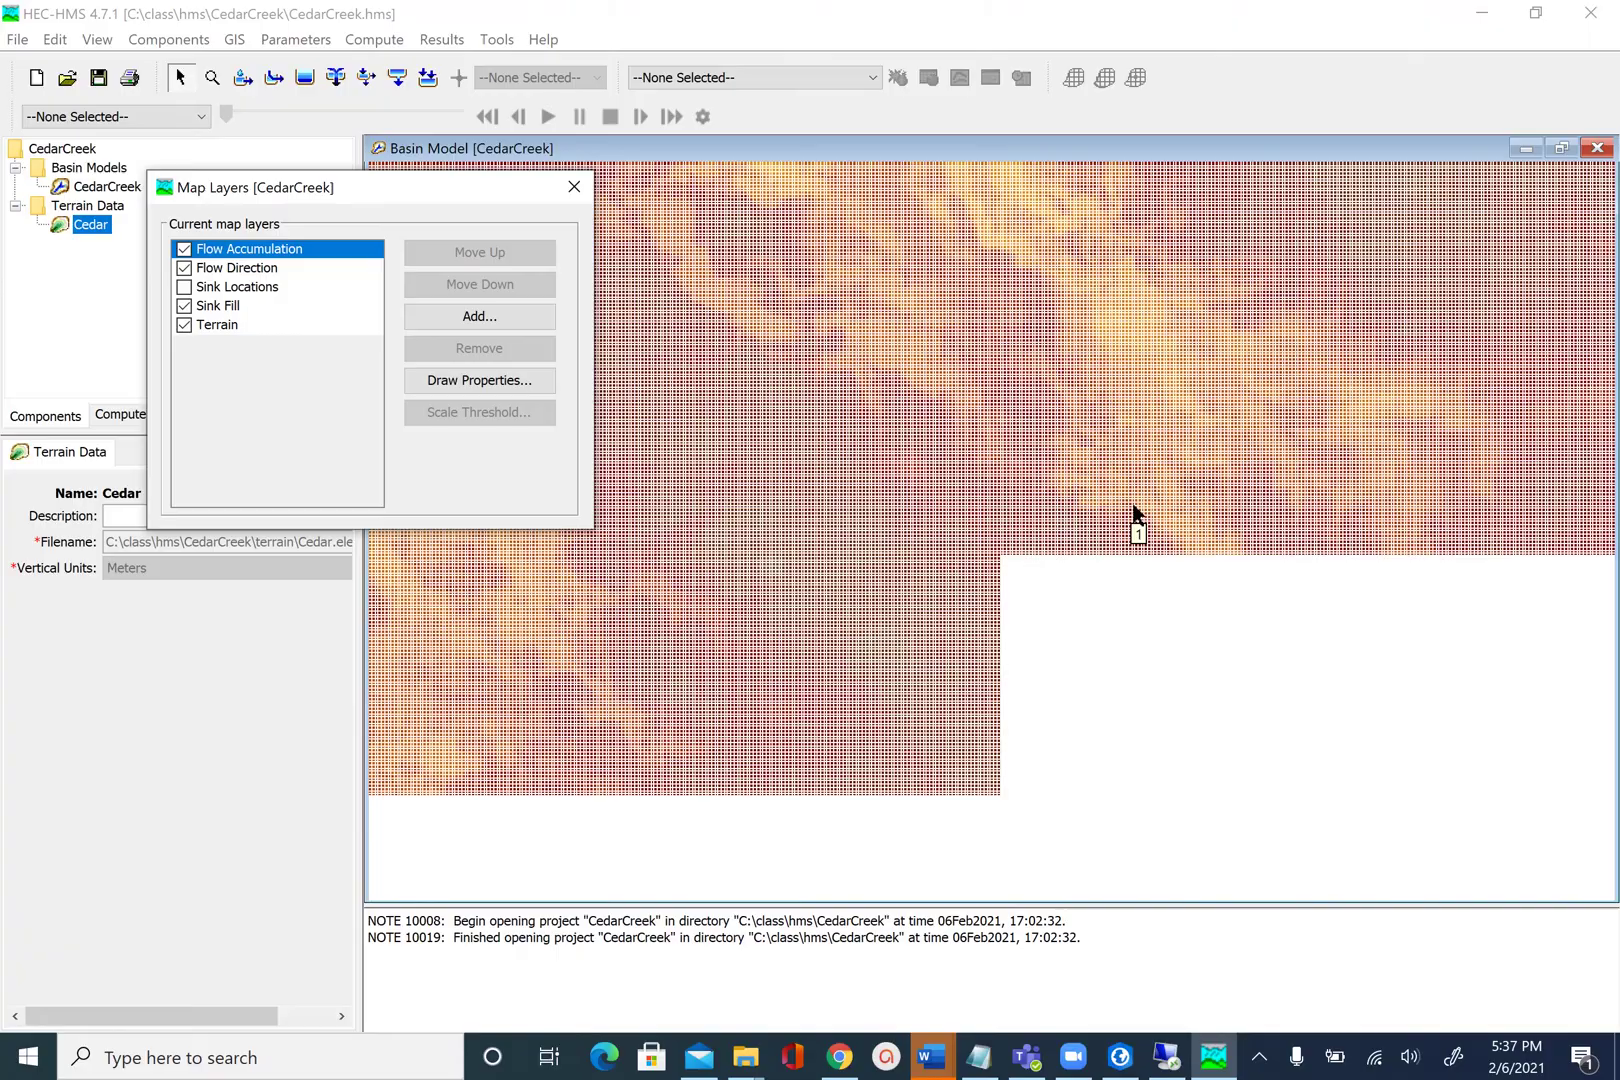
scroll(1133, 512, "down", 2)
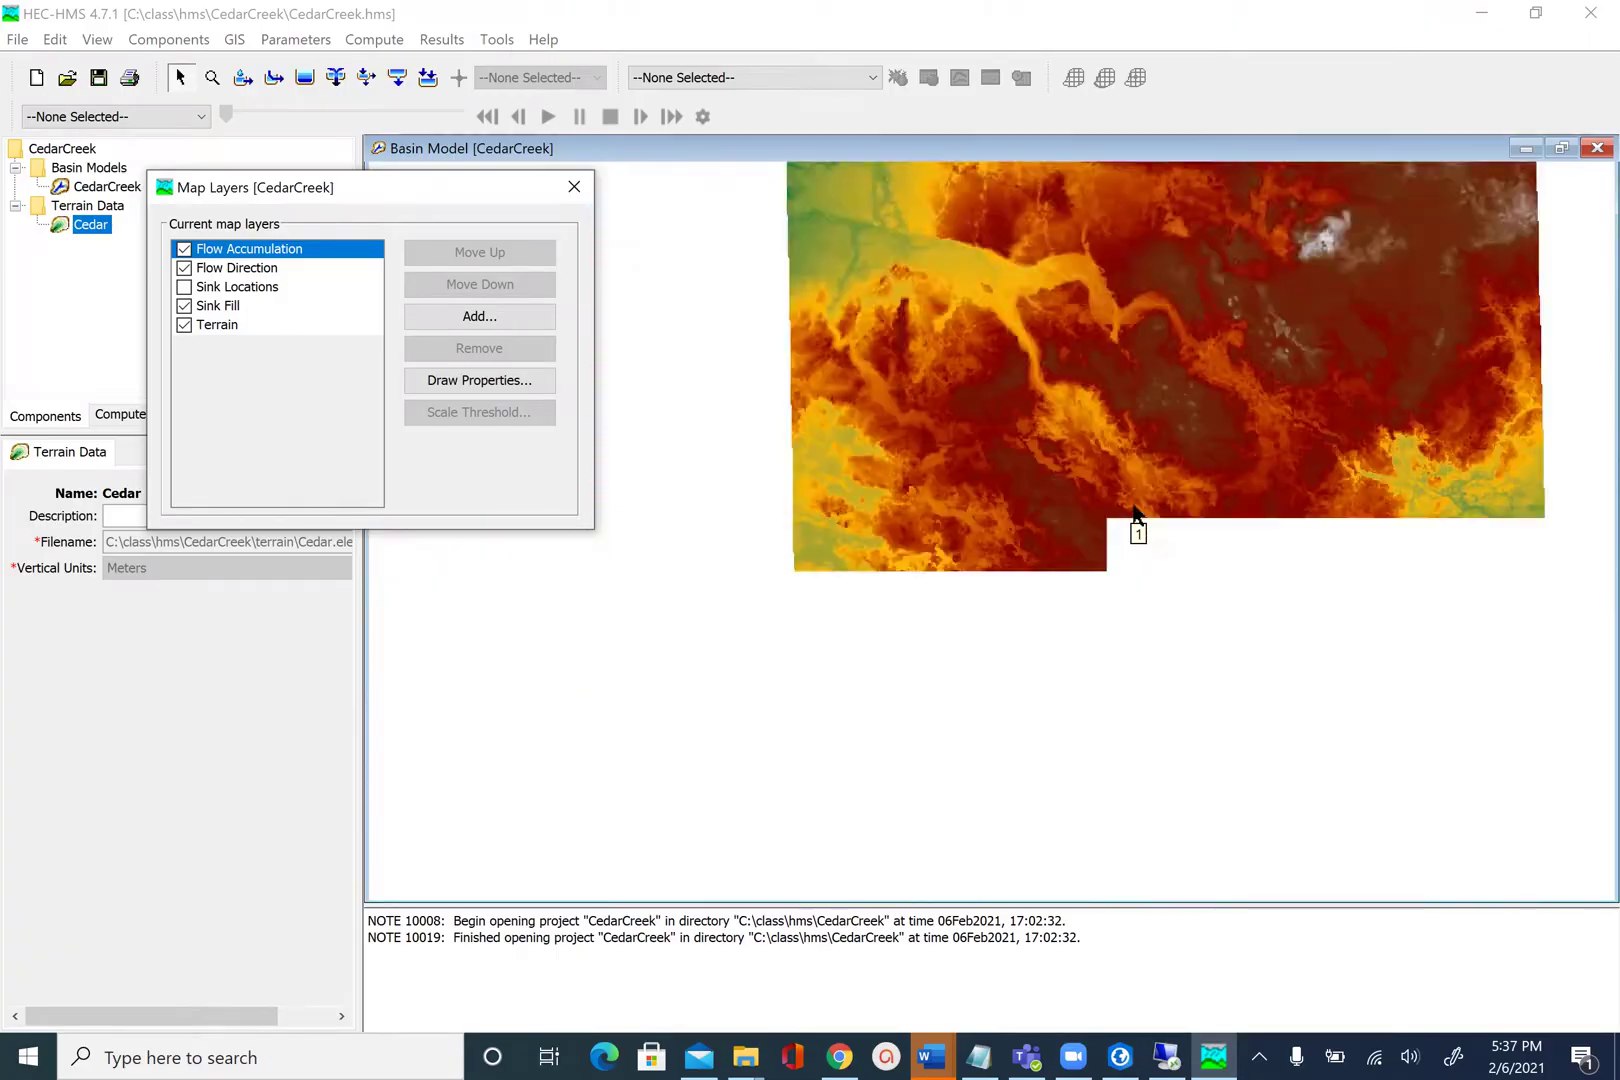
scroll(1172, 517, "down", 1)
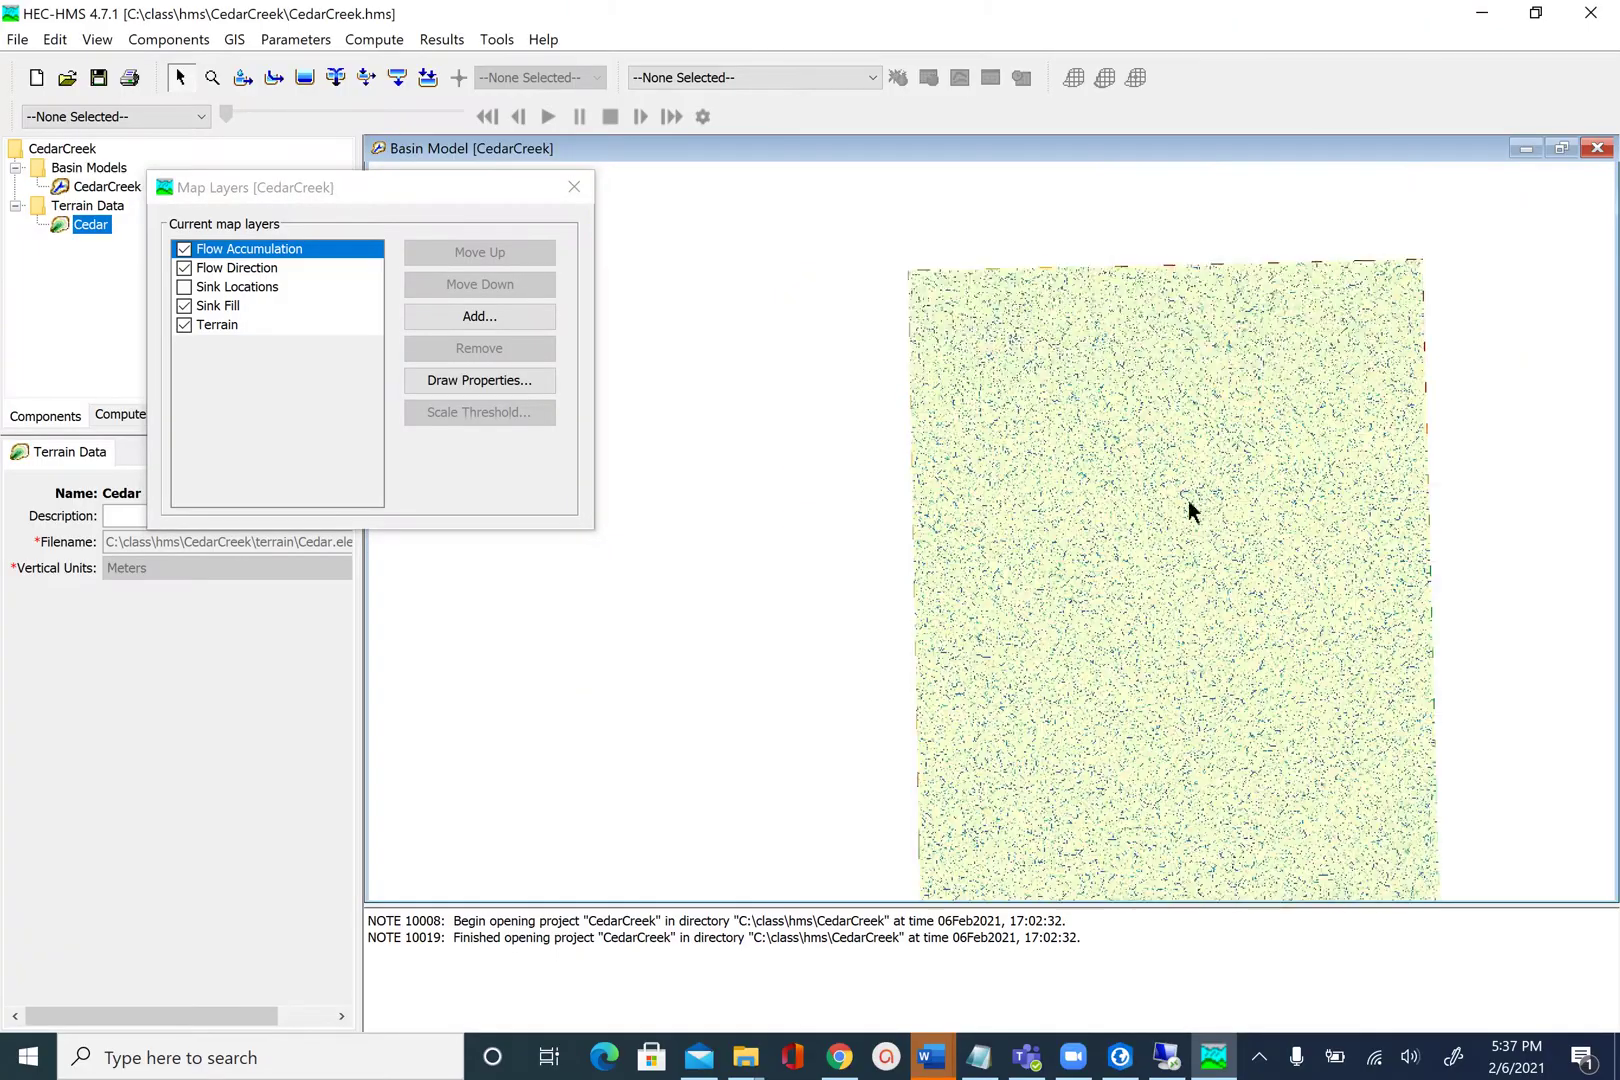
scroll(1193, 512, "up", 1)
left_click_drag(1193, 512, 980, 482)
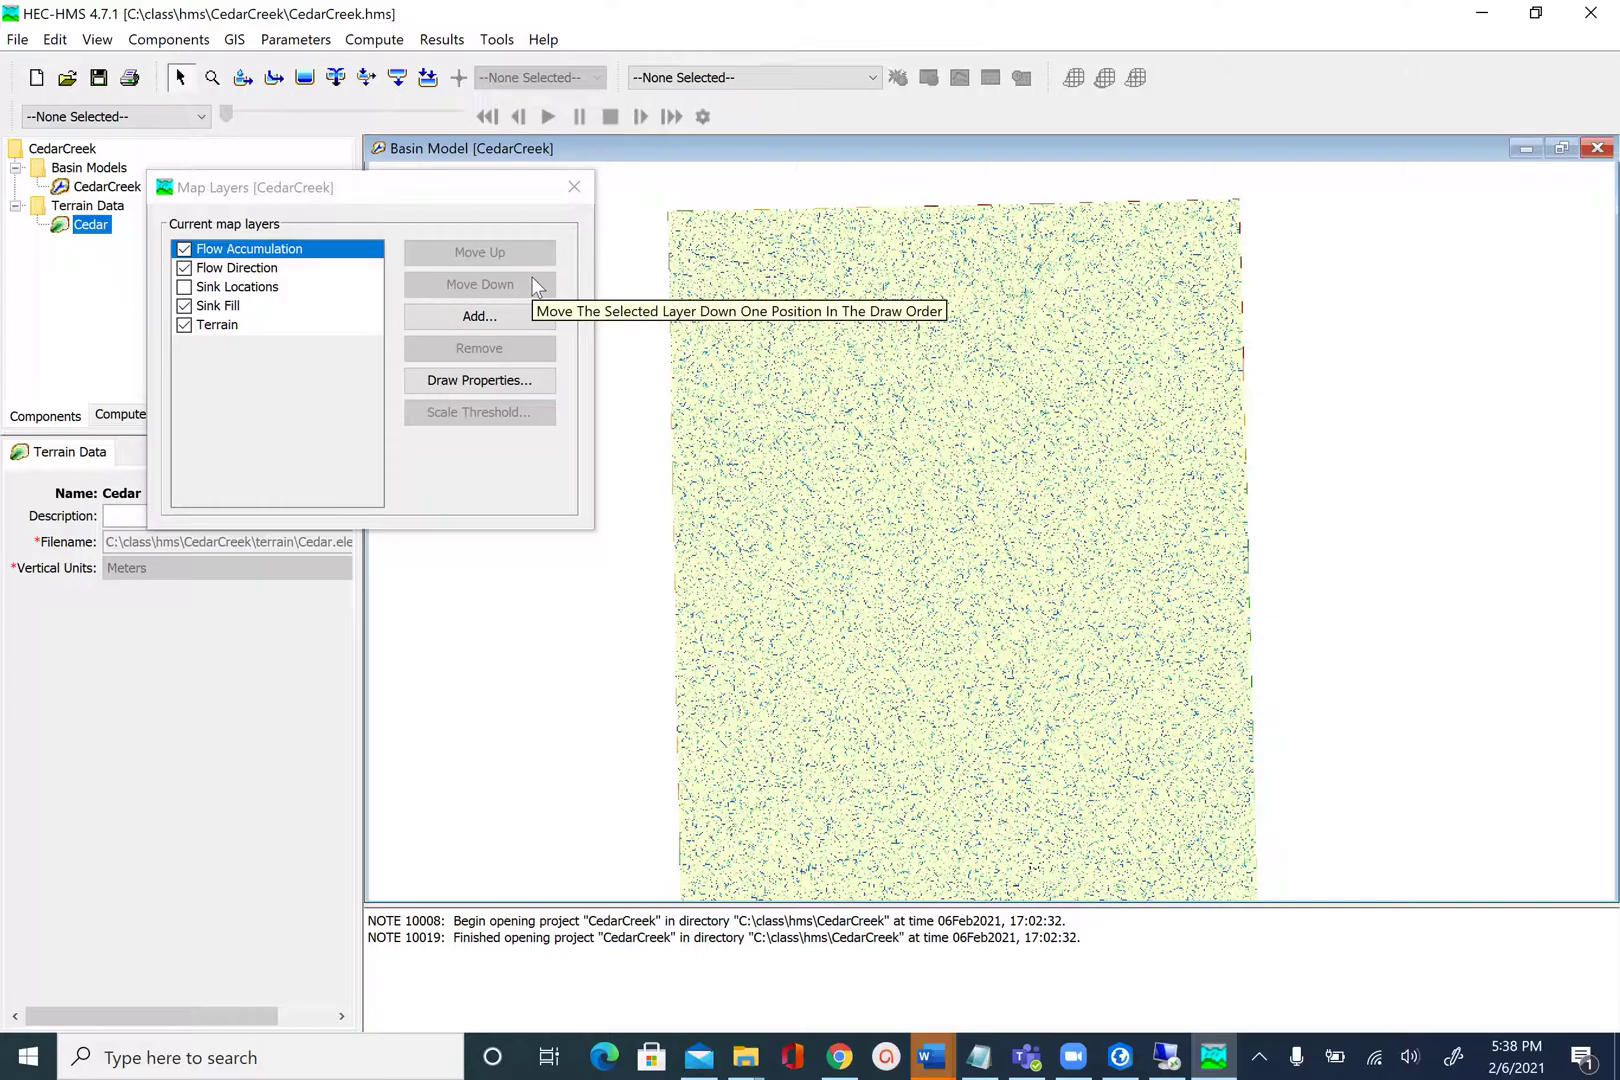
left_click(575, 189)
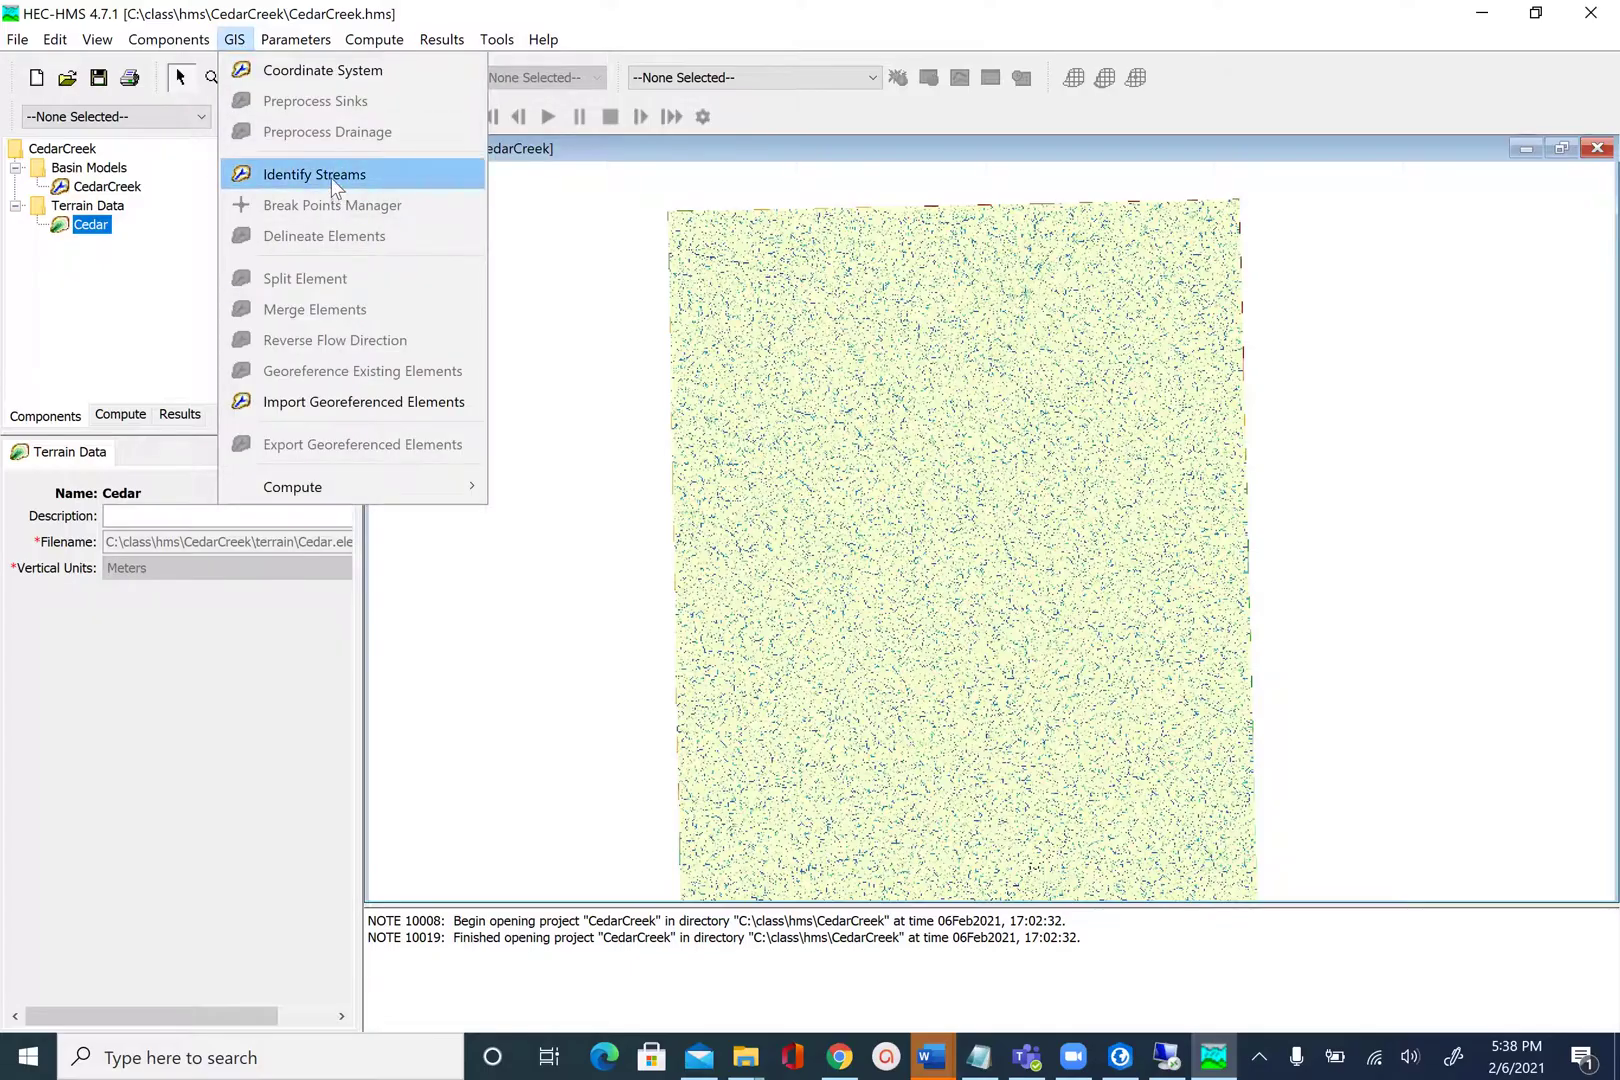
Step: Identify streams using a 25 km² stream-definition area
left_click(332, 176)
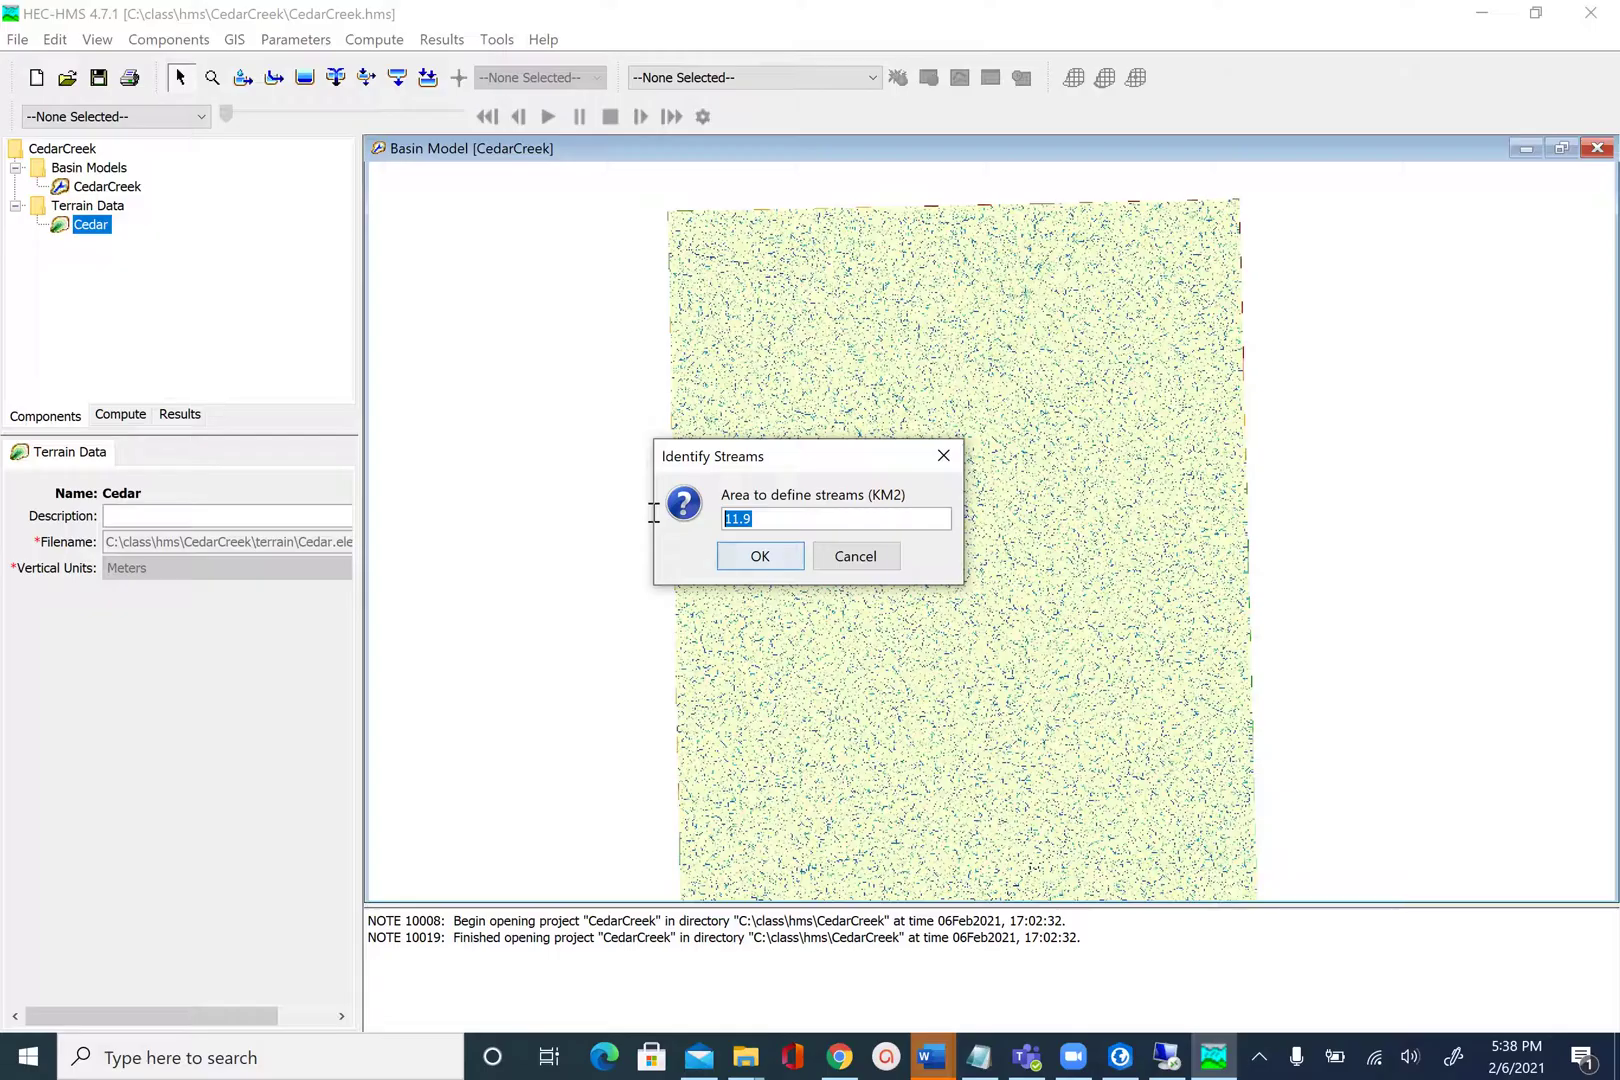
type("25")
left_click(775, 559)
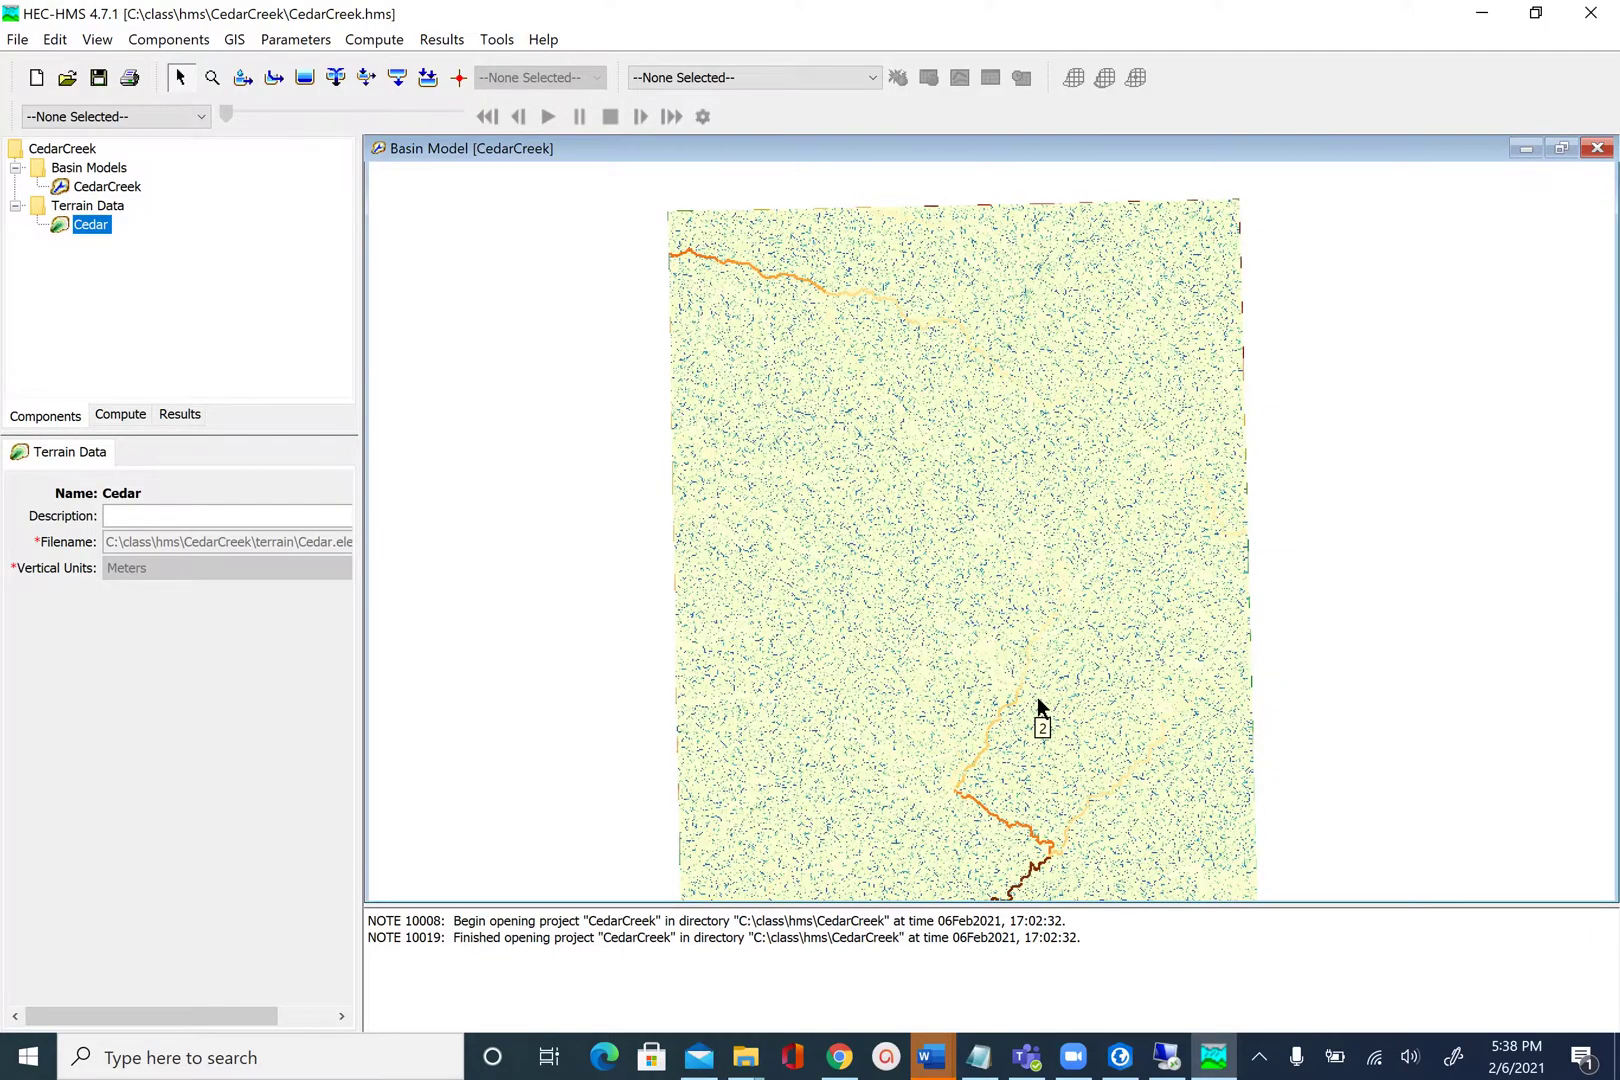
scroll(1037, 697, "up", 1)
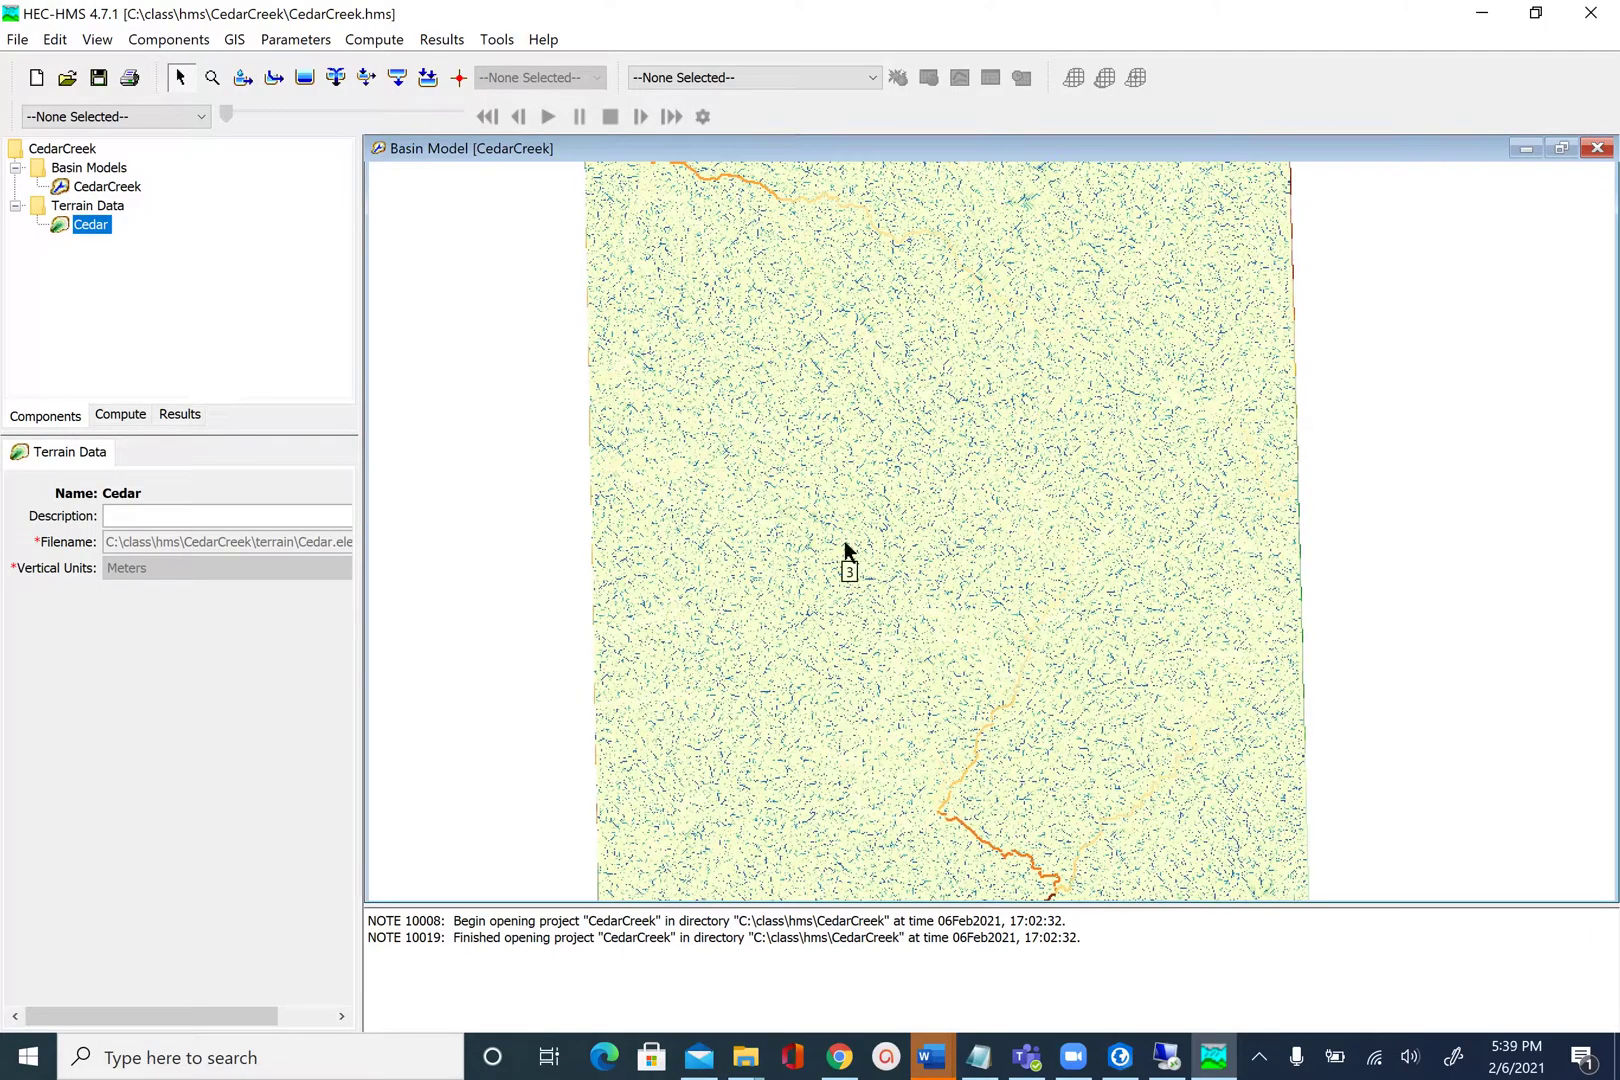
Step: Hide Flow Accumulation, Flow Direction, Sink Fill and Terrain, leaving only Identified Streams
right_click(845, 550)
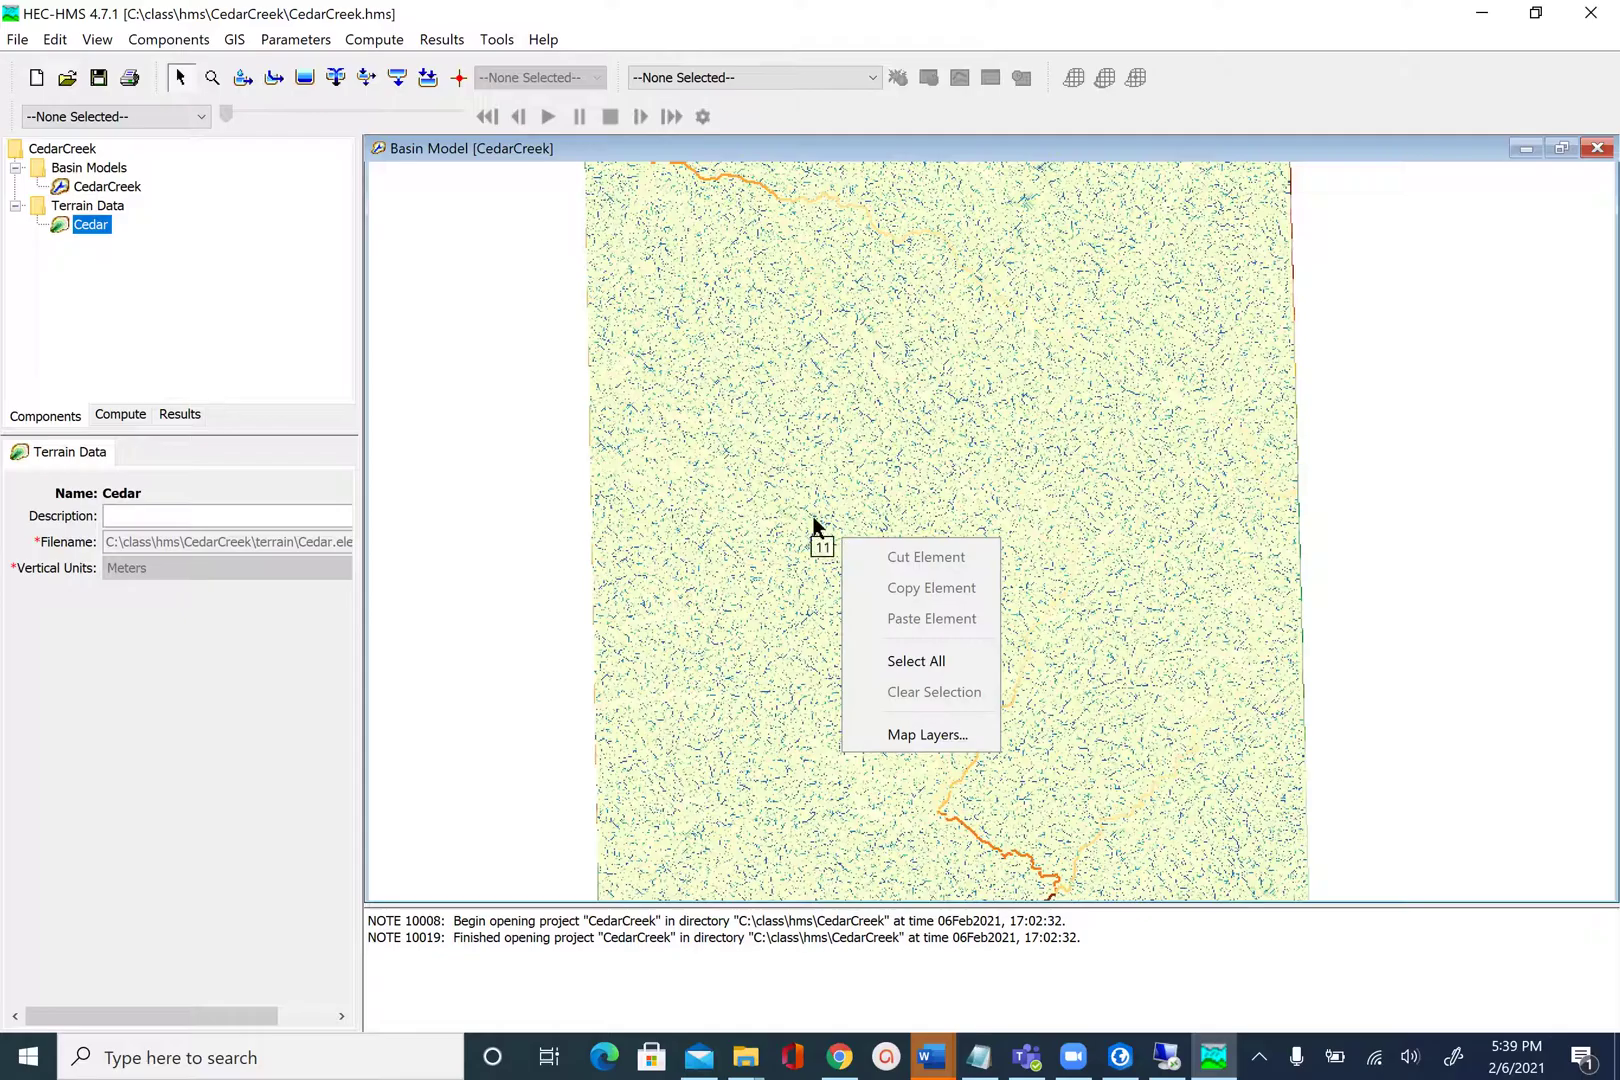
left_click(916, 736)
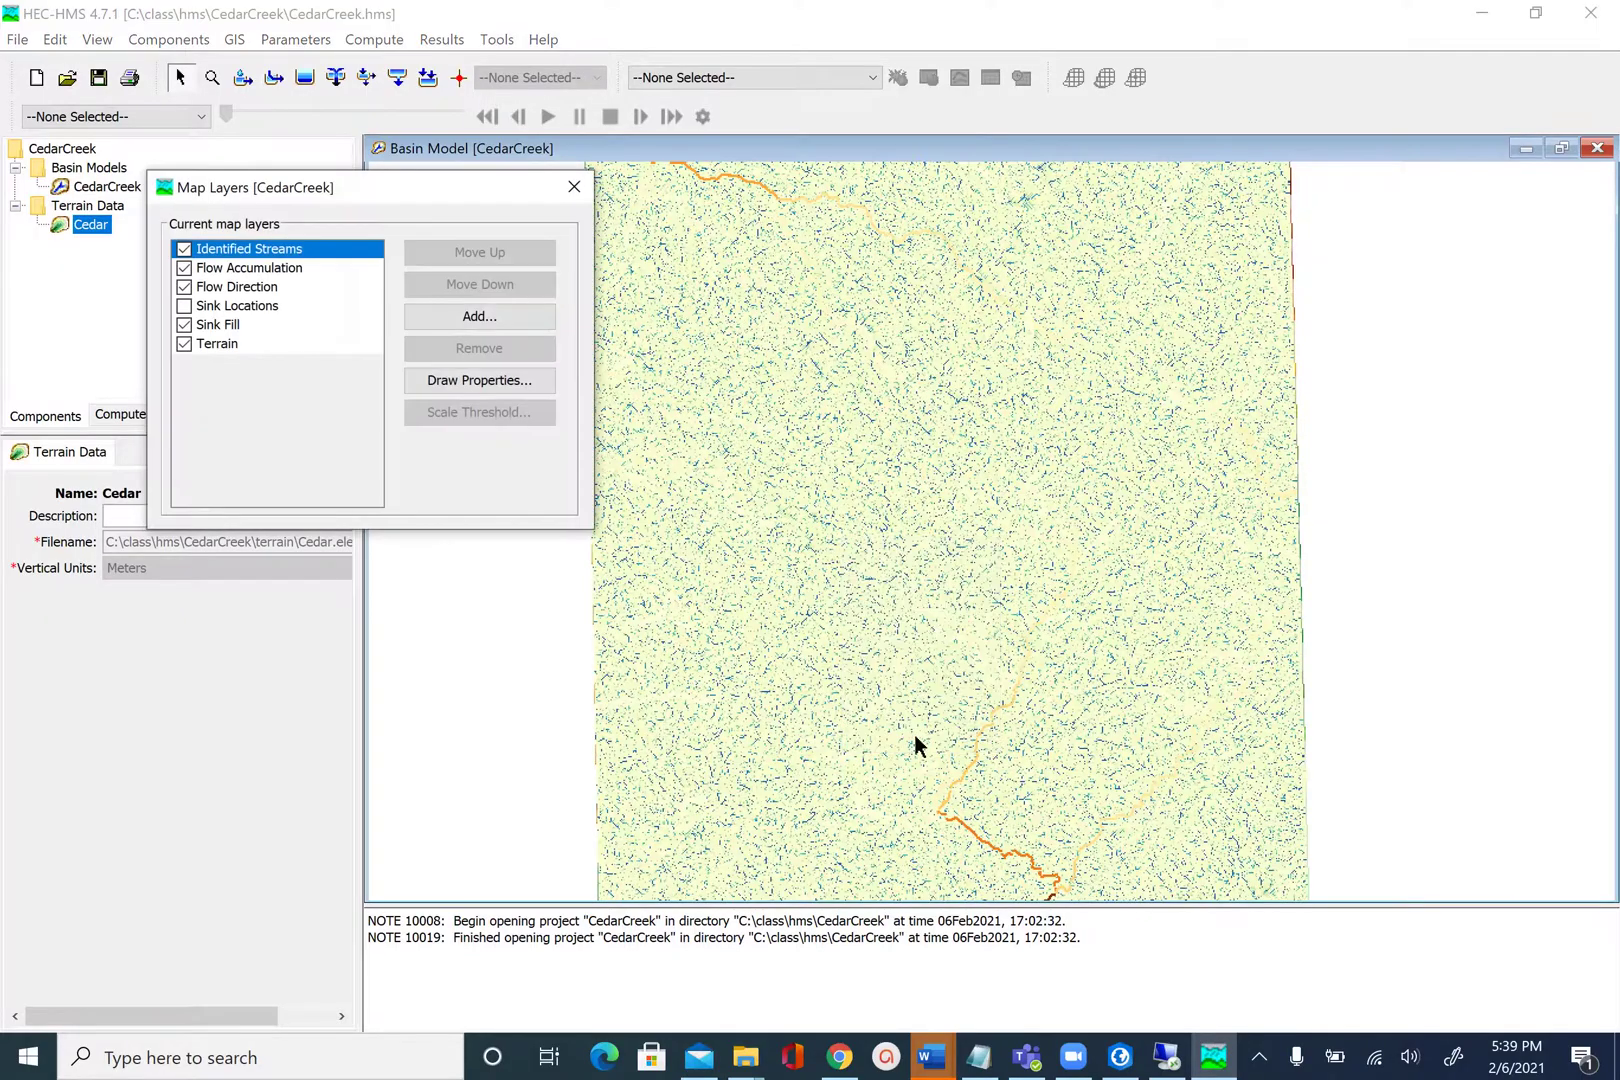
left_click(190, 268)
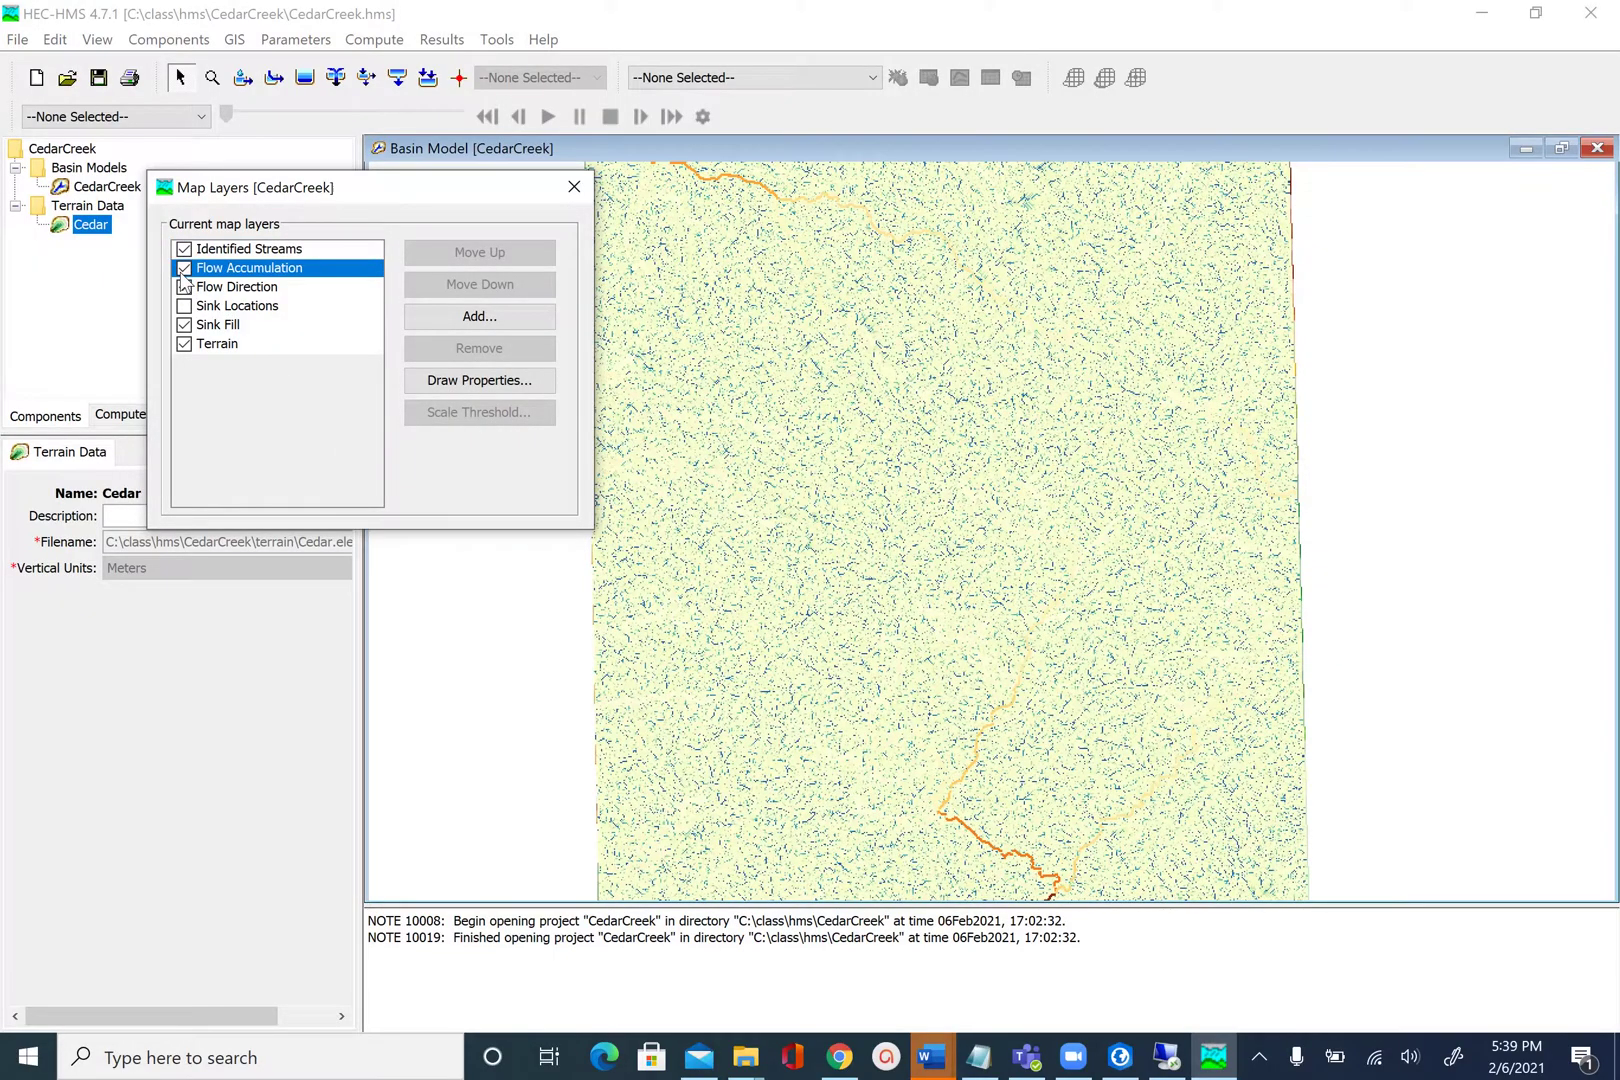
left_click(184, 268)
left_click(184, 287)
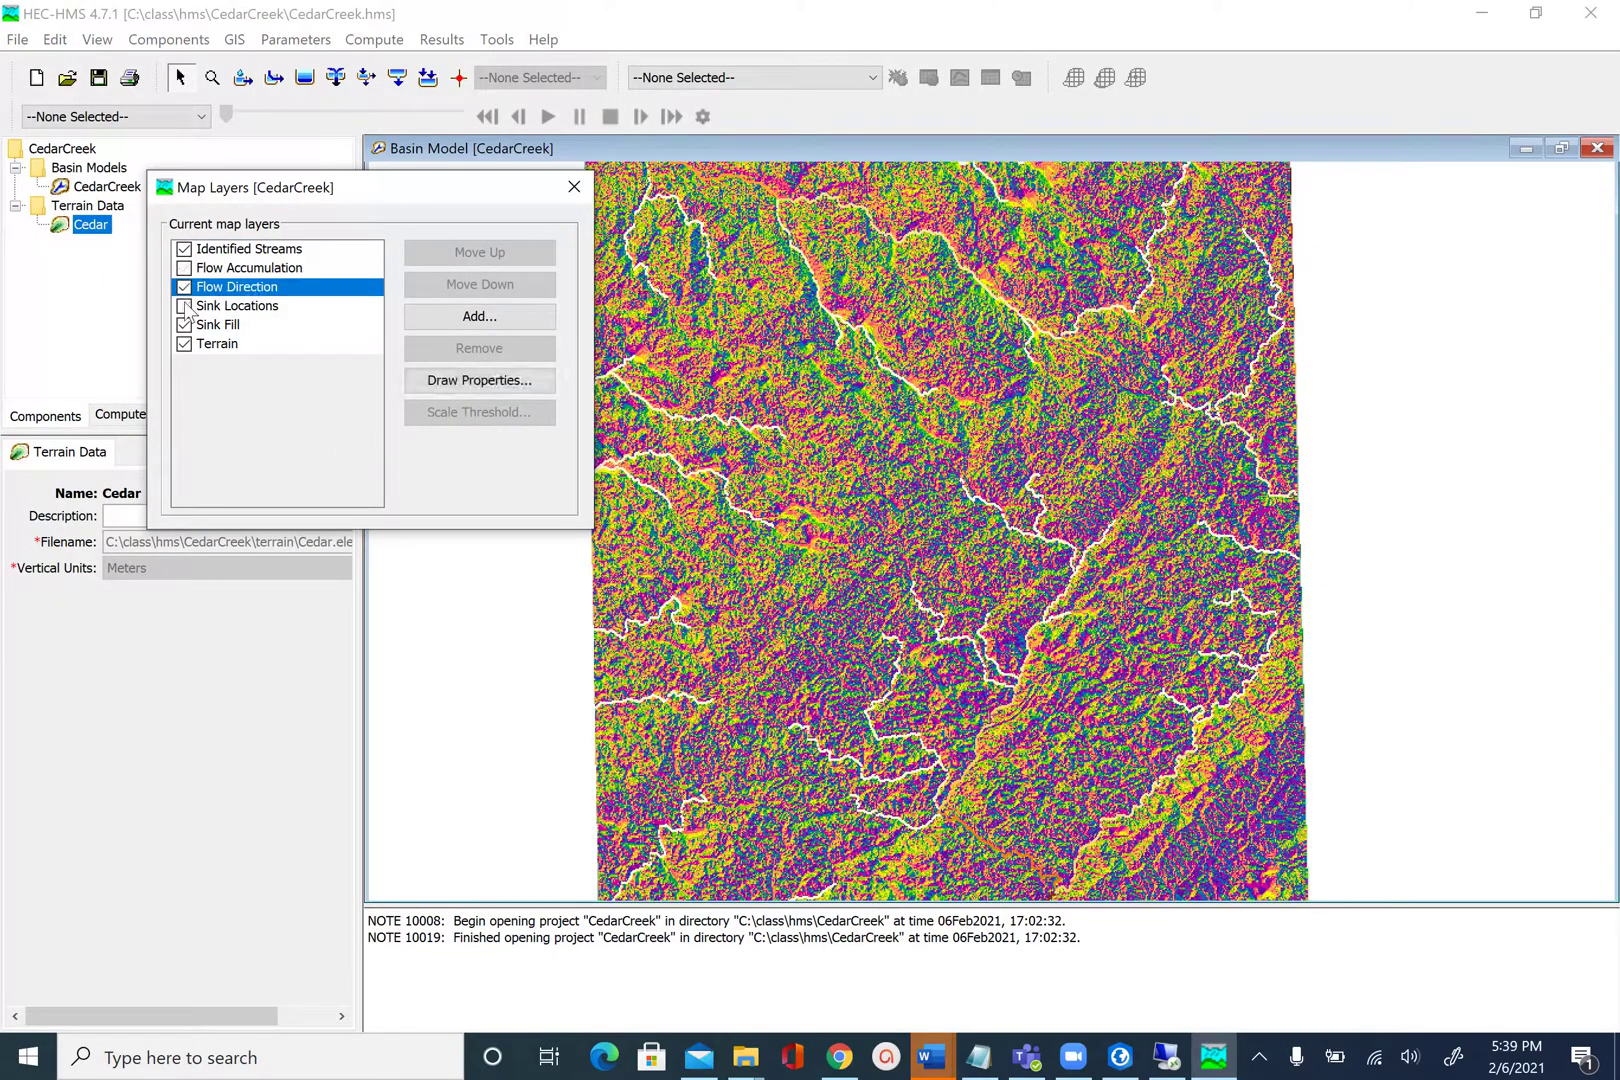
left_click(192, 325)
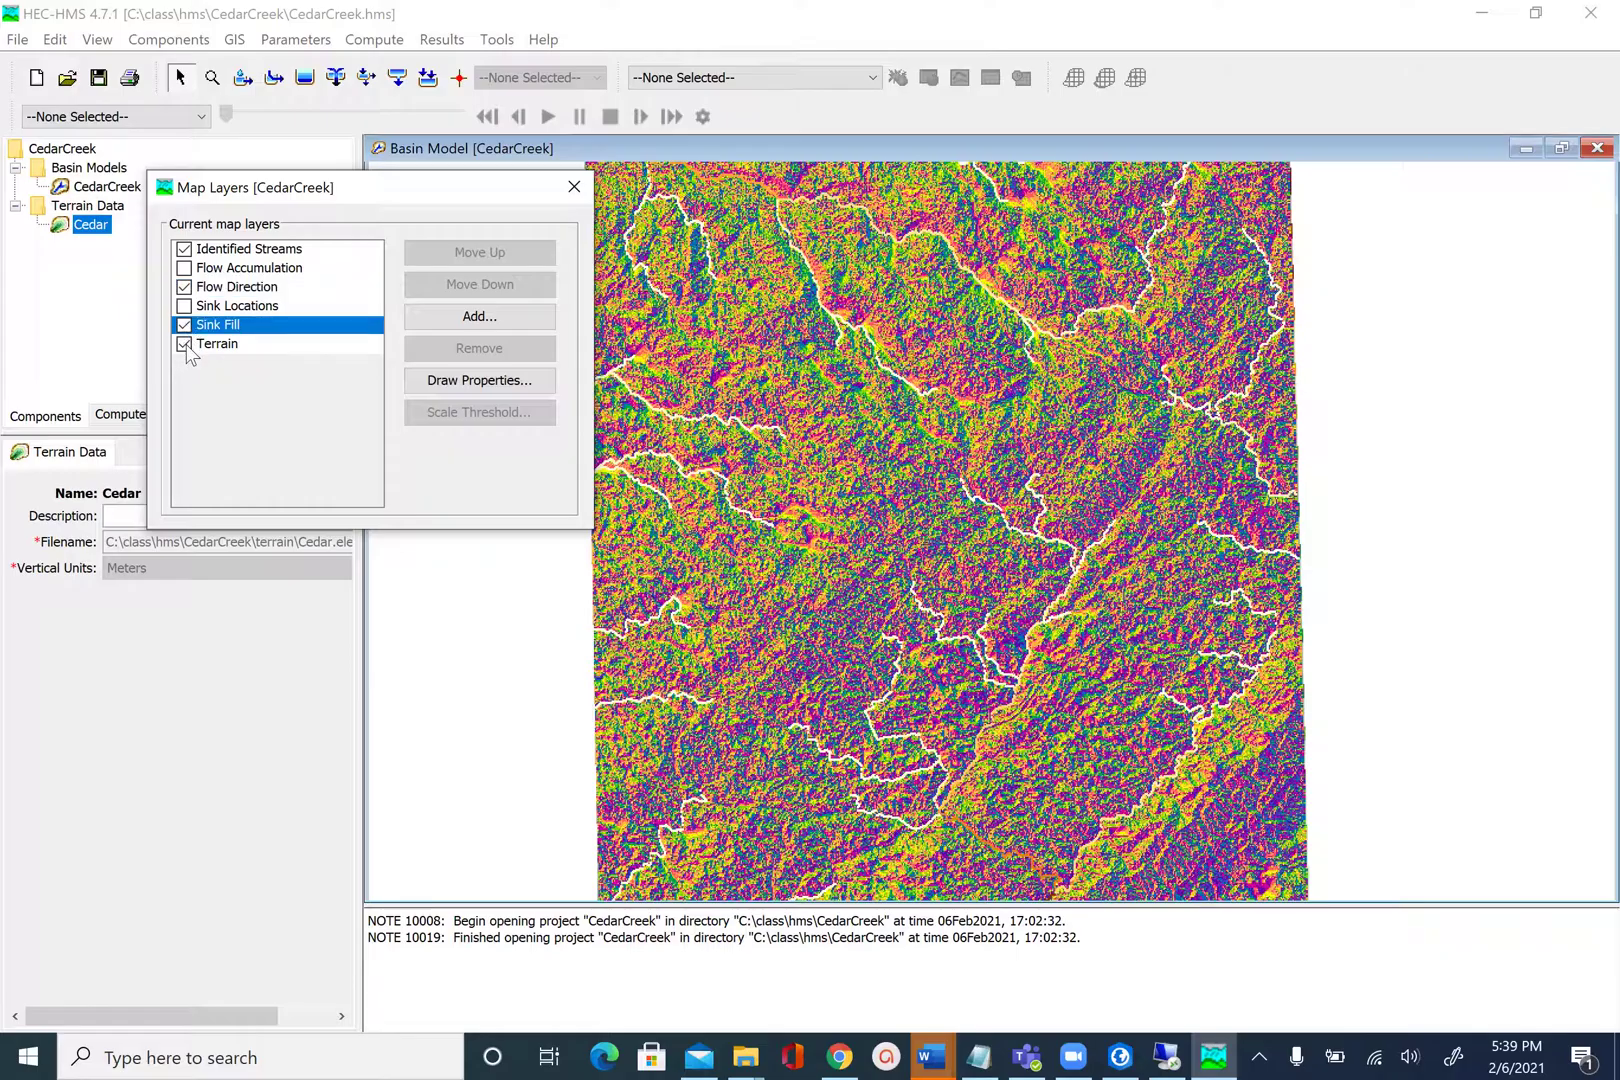
left_click(186, 345)
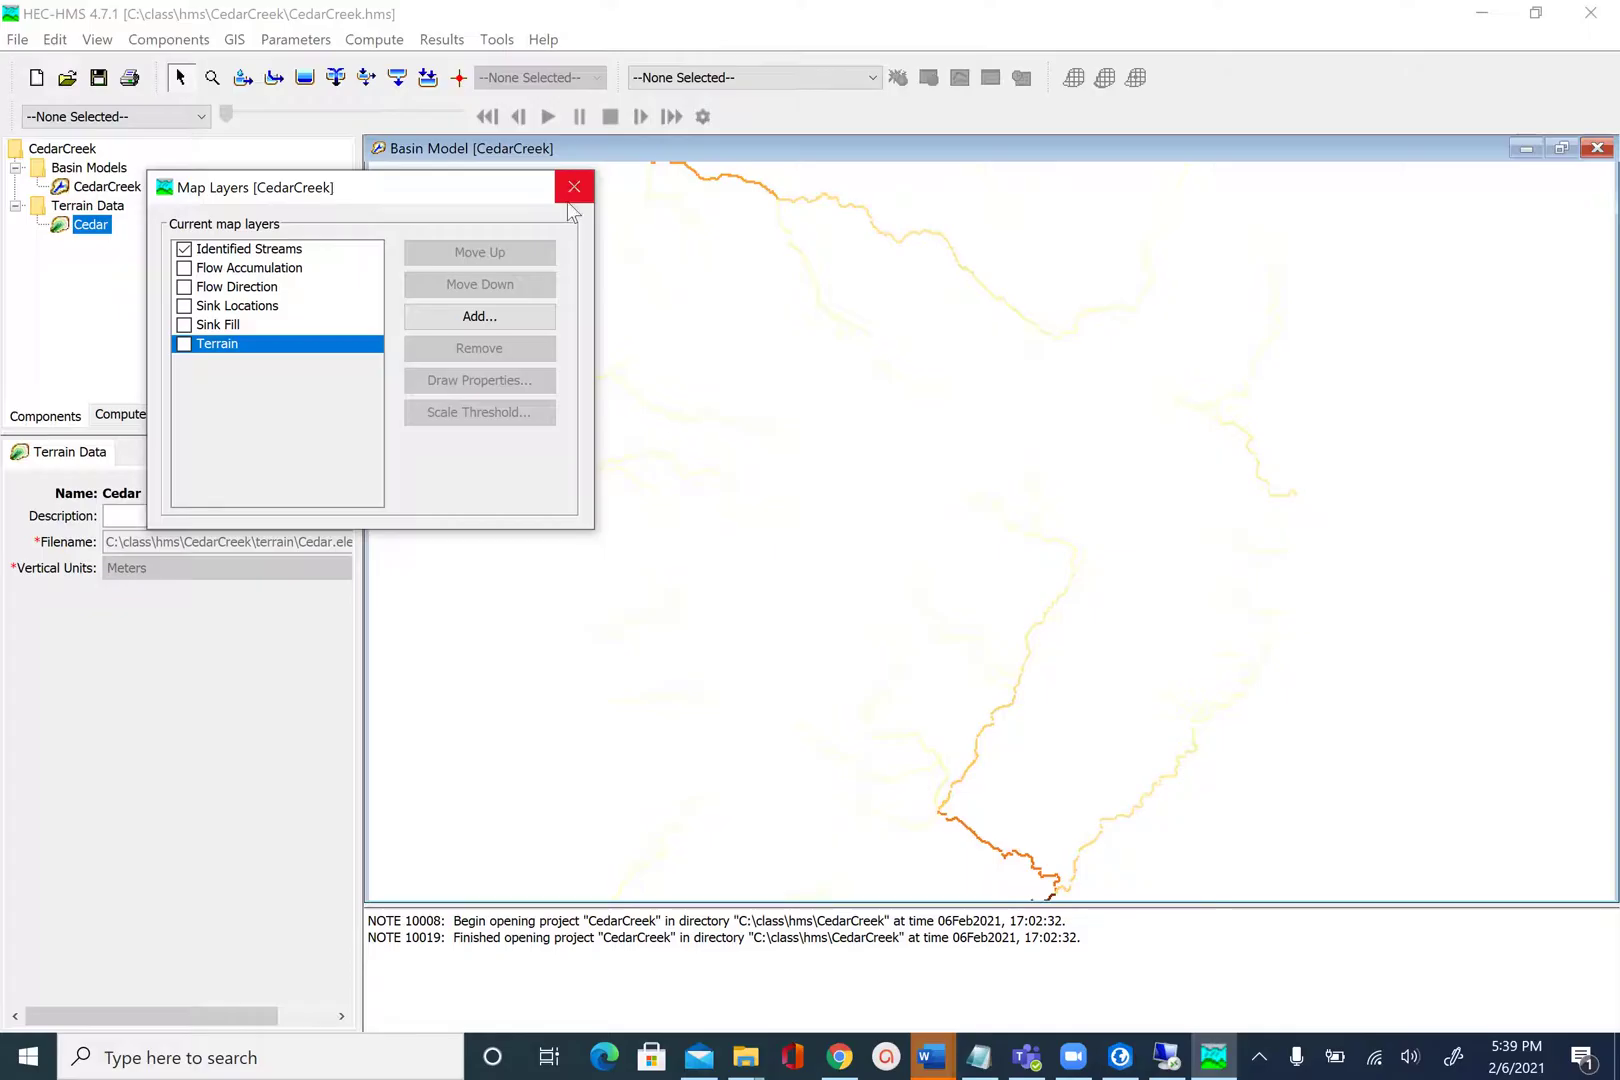
Step: Zoom in and pan the basin map to centre the main stream
left_click(1011, 657)
scroll(882, 595, "up", 2)
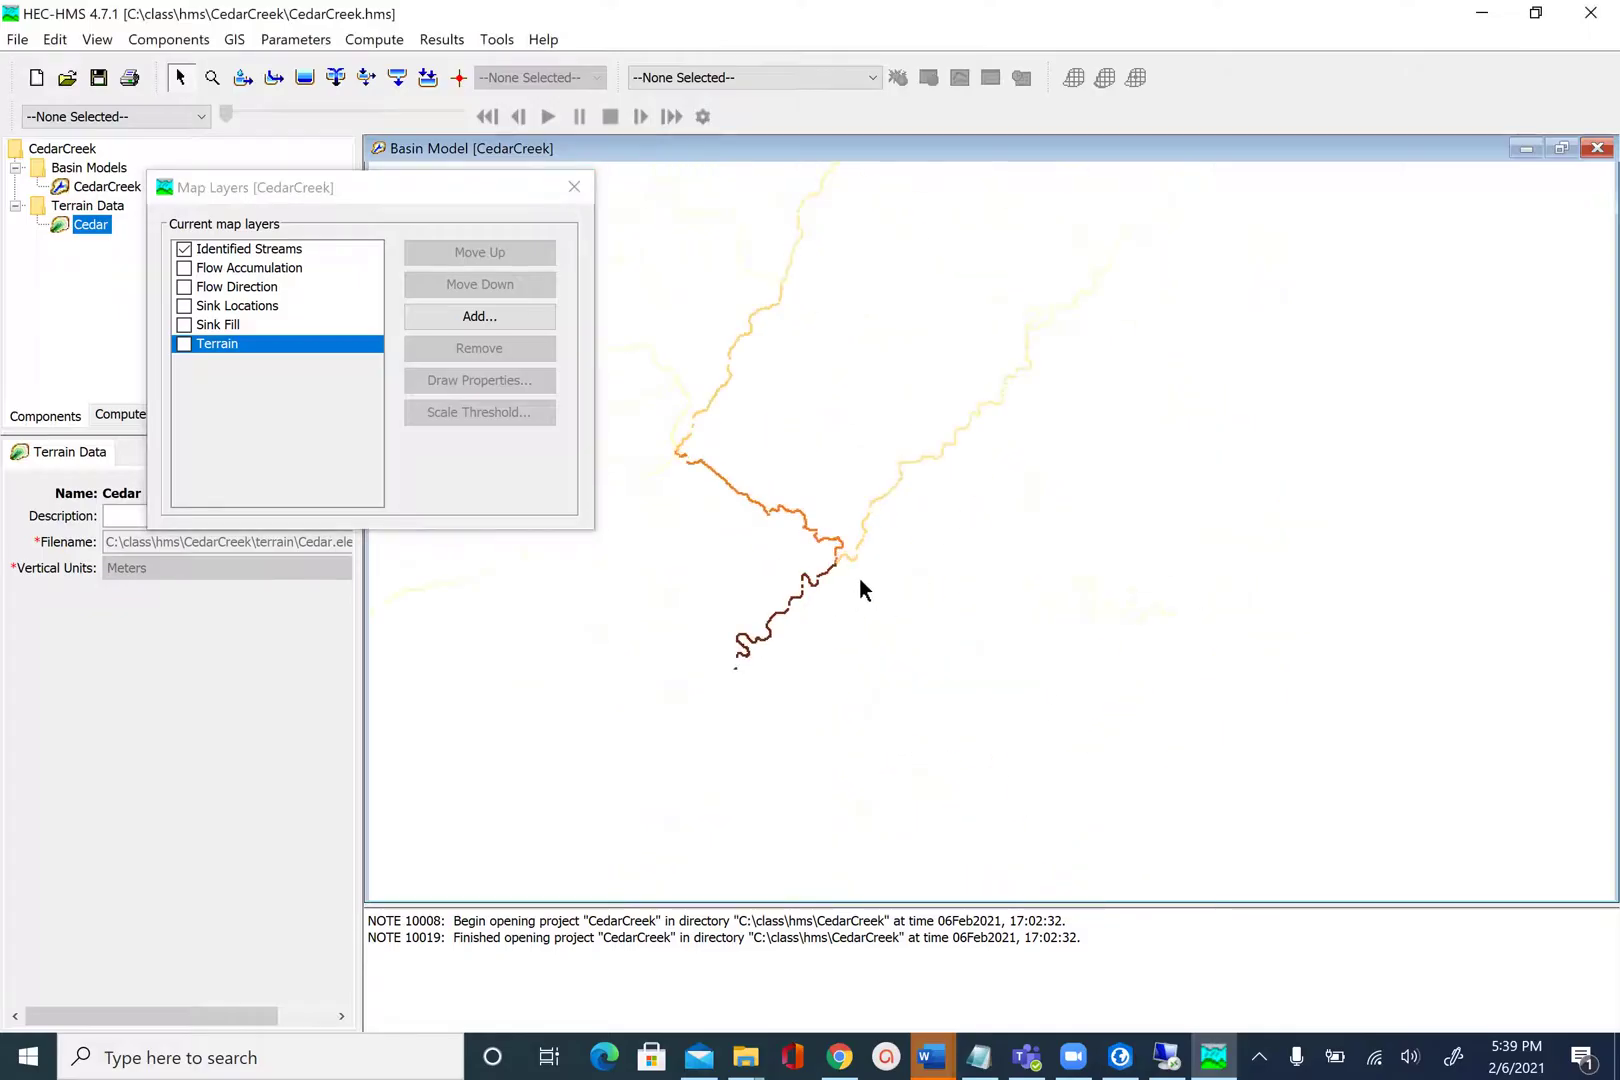
scroll(837, 581, "up", 1)
left_click_drag(794, 580, 869, 622)
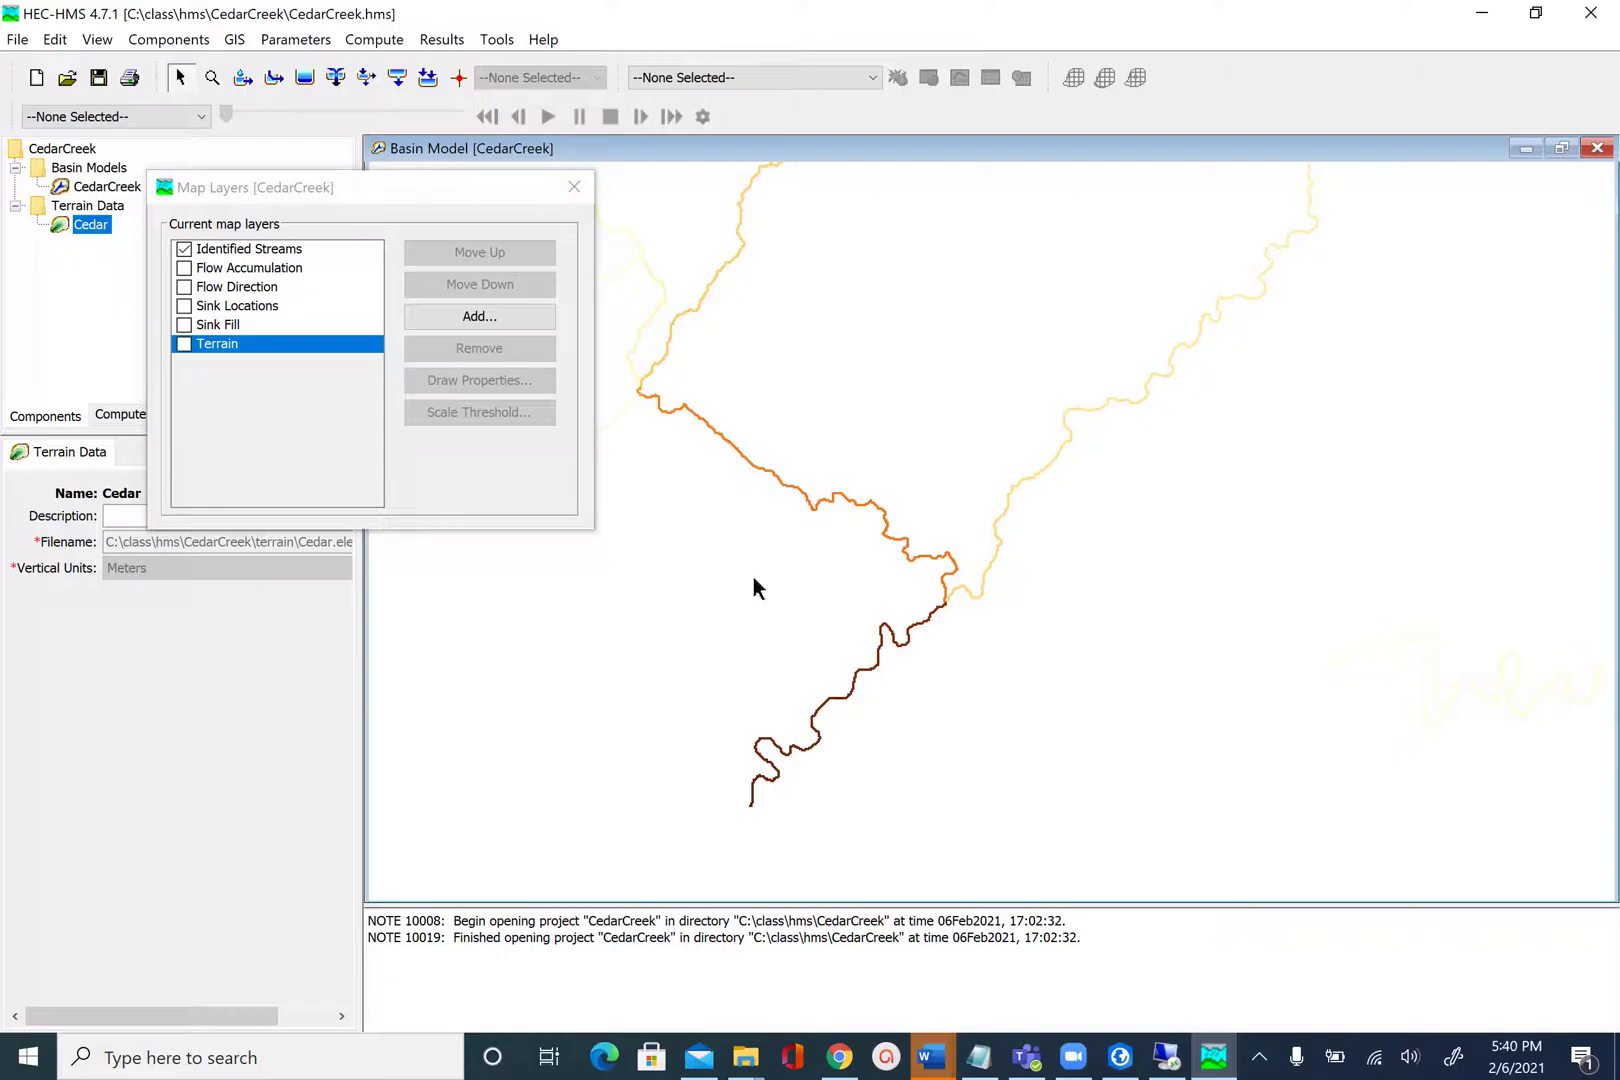
Step: Turn the Terrain layer back on and zoom to the main stream junction
mouse_move(976, 634)
left_click(187, 348)
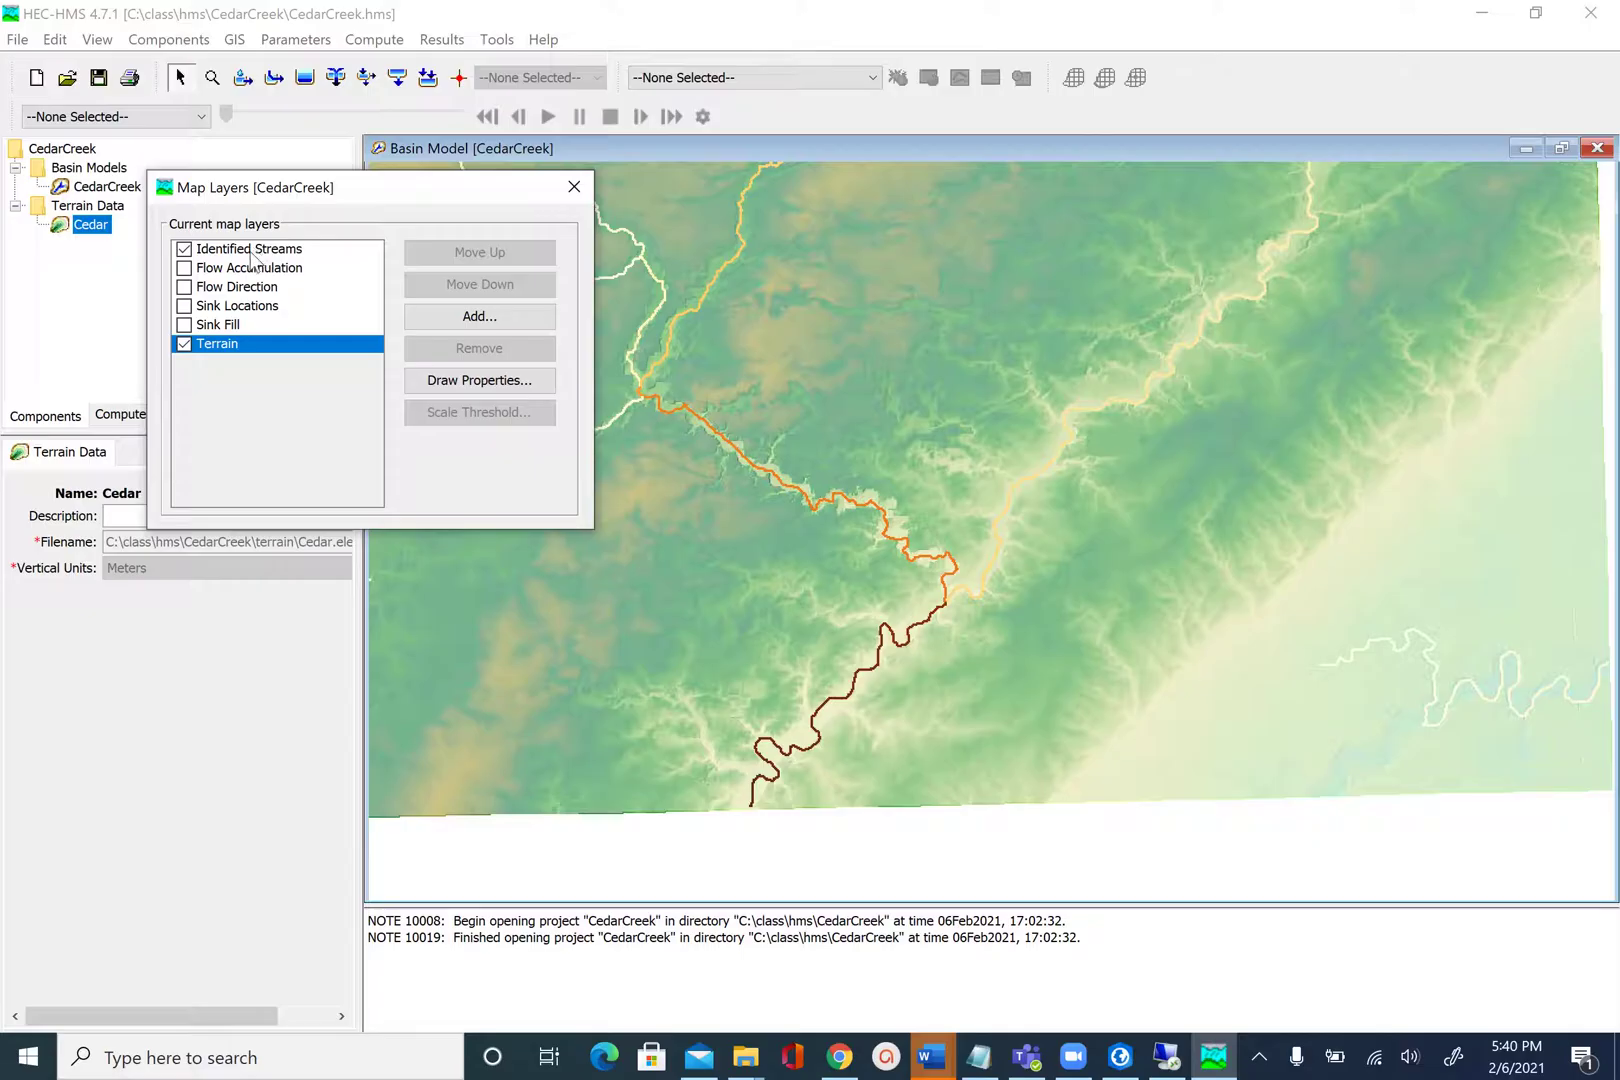
left_click(574, 187)
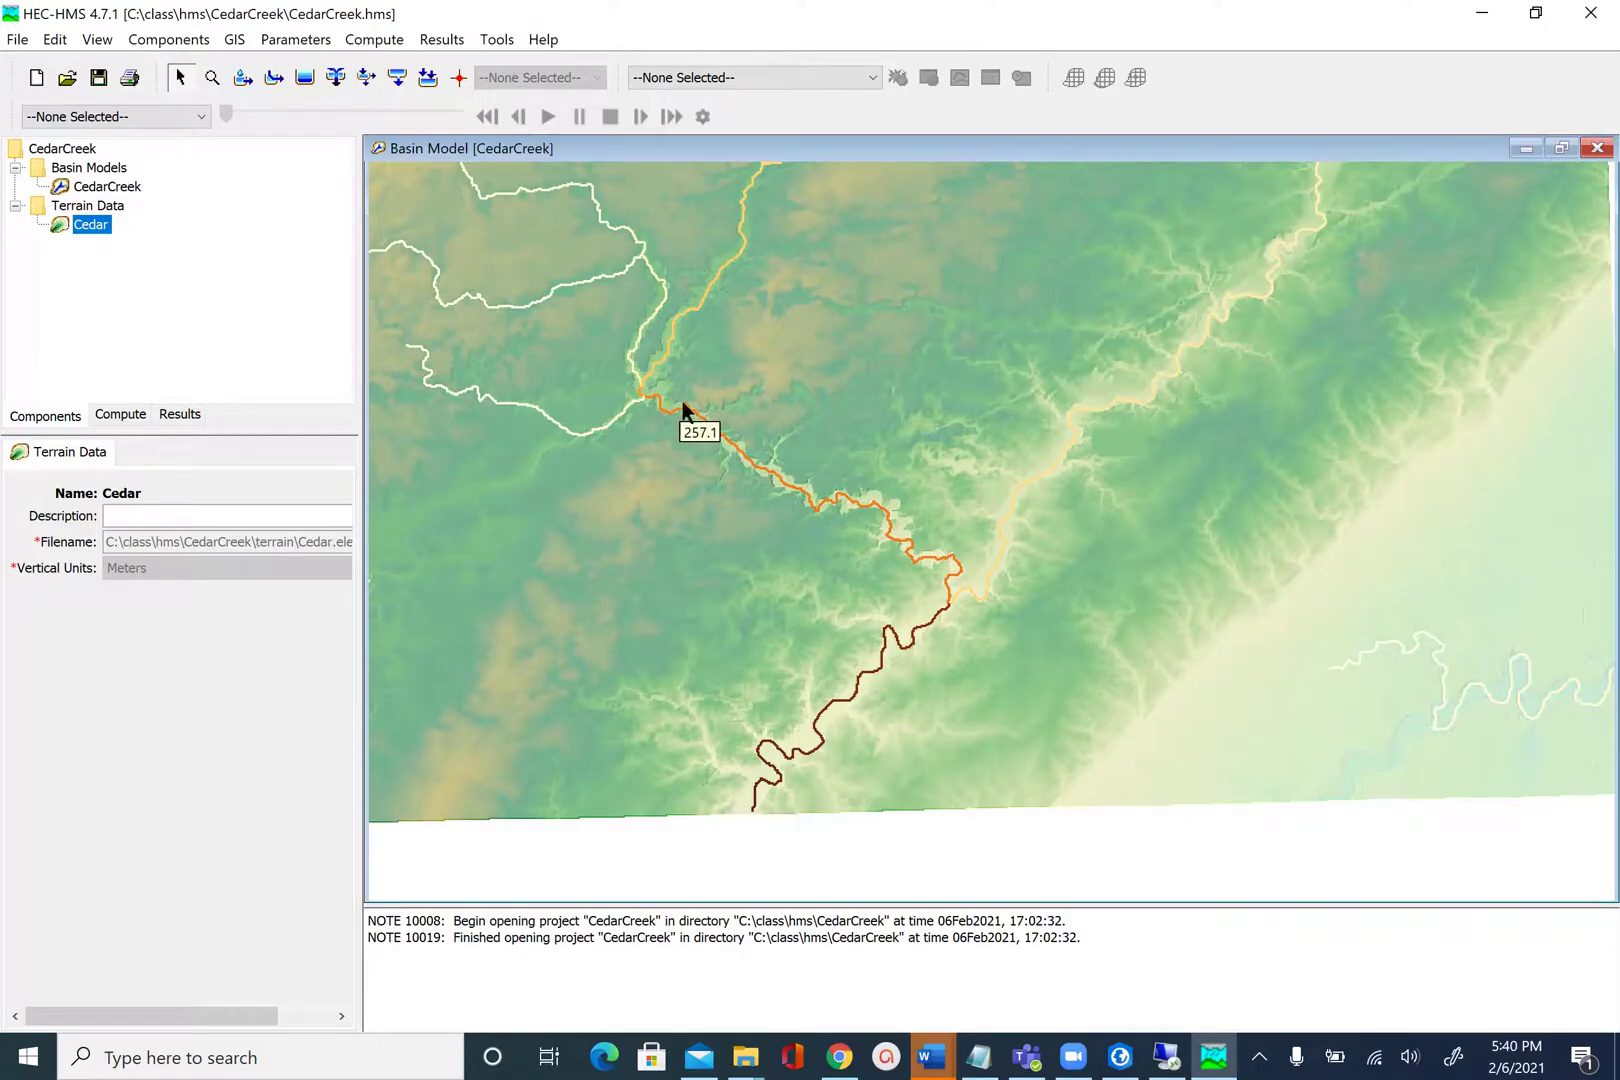
scroll(648, 420, "down", 1)
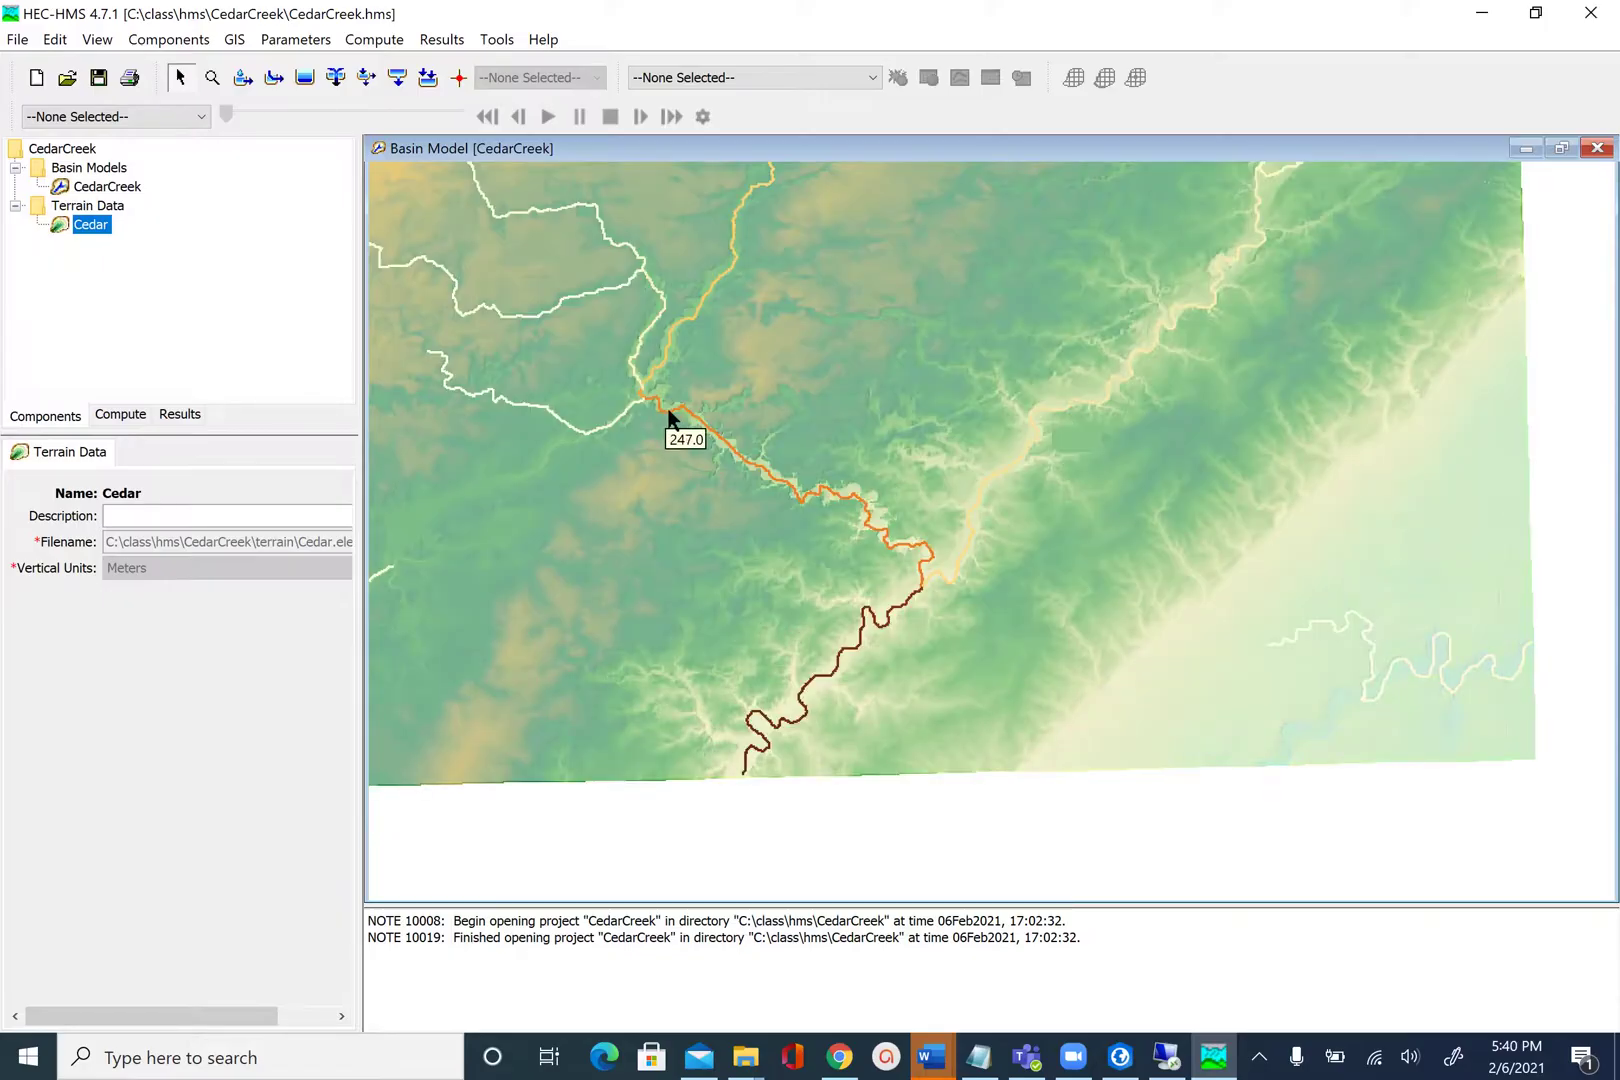
scroll(670, 421, "down", 1)
scroll(668, 410, "down", 2)
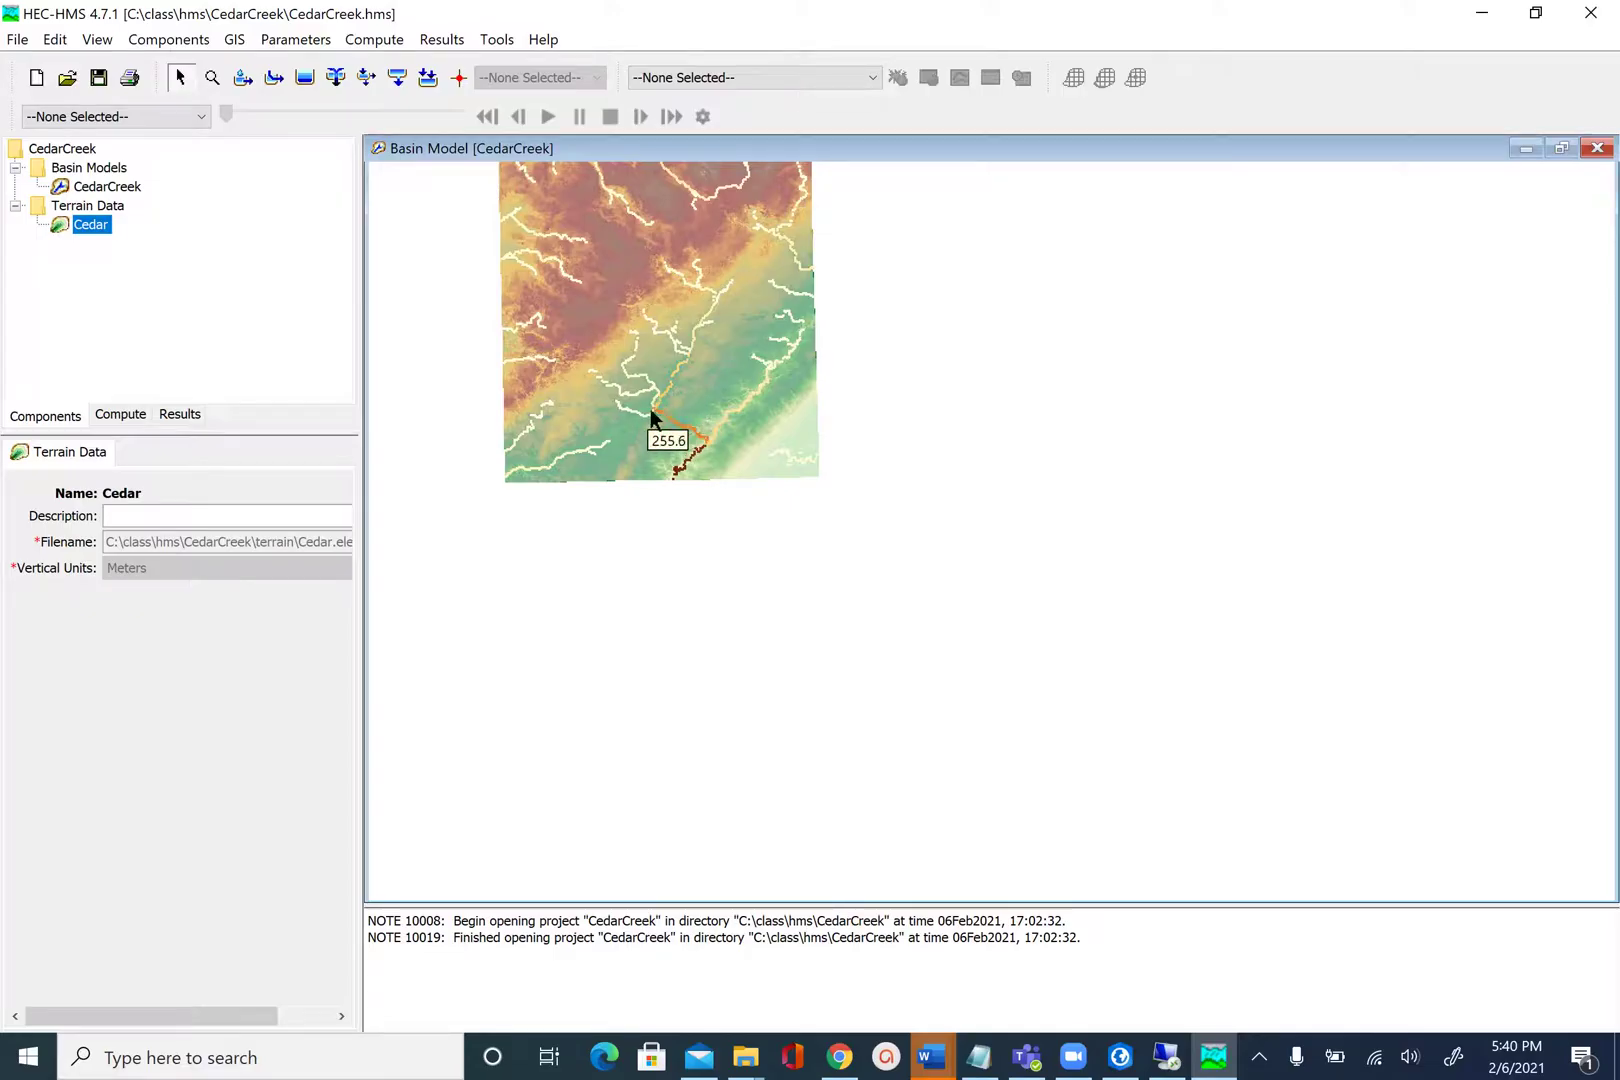
scroll(662, 424, "up", 4)
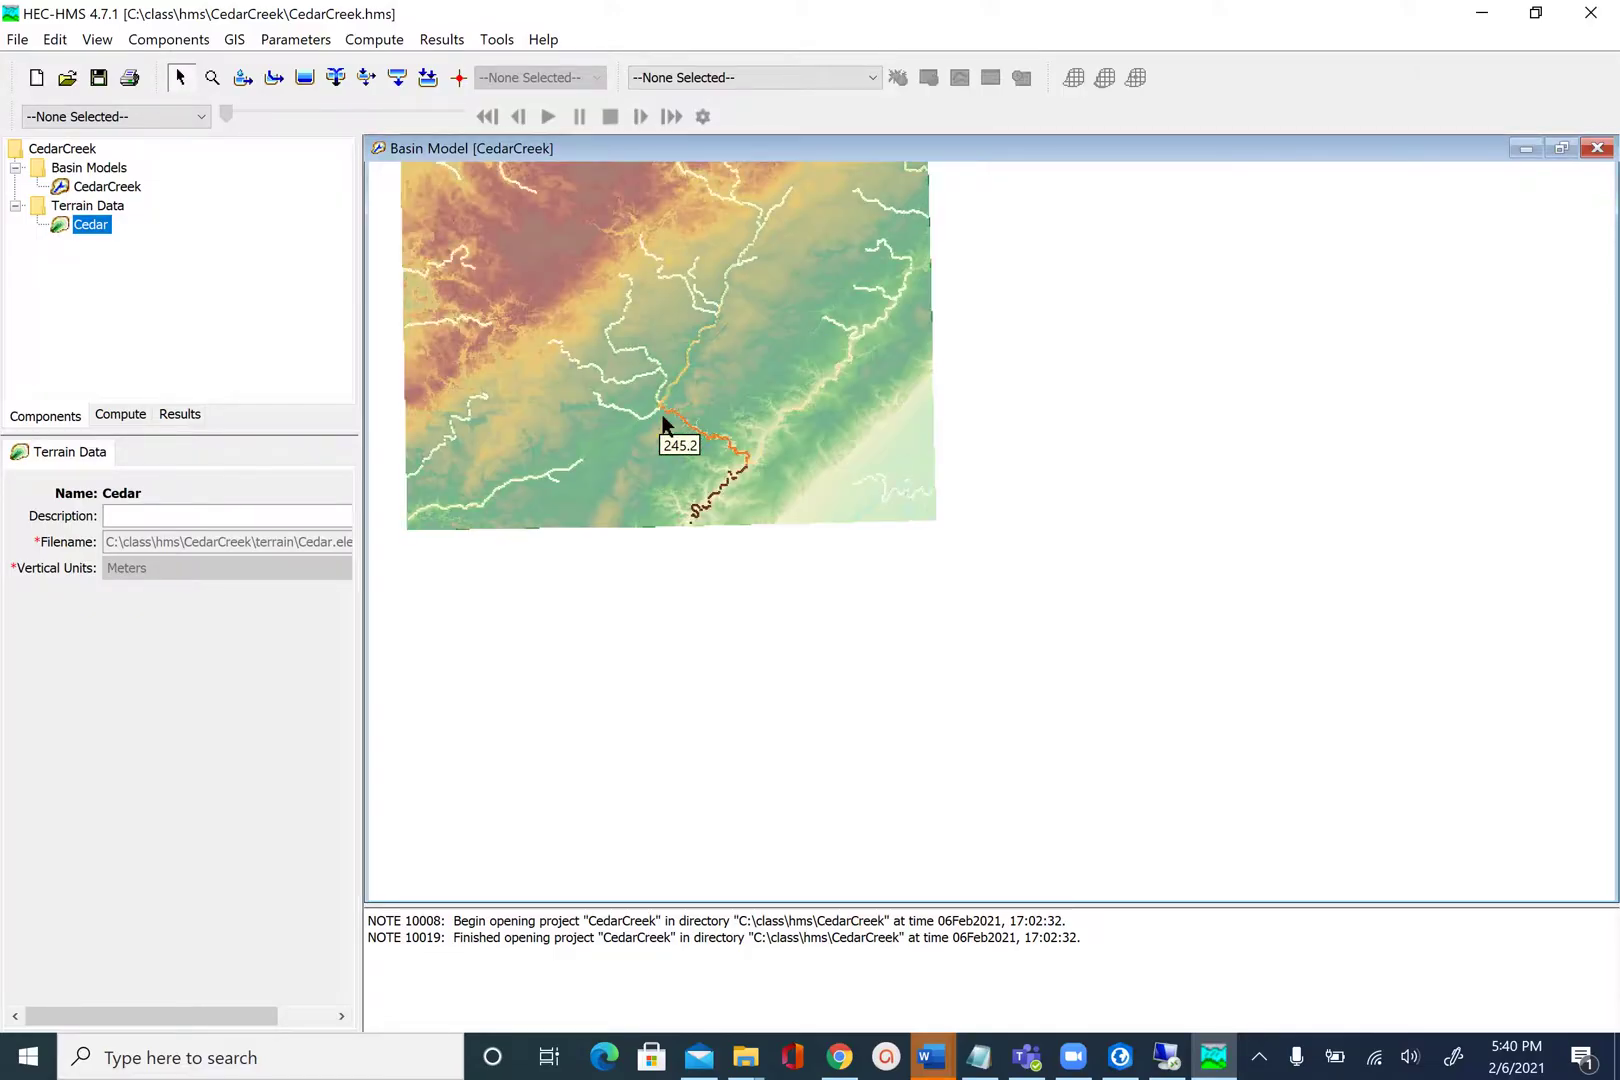
scroll(662, 424, "up", 2)
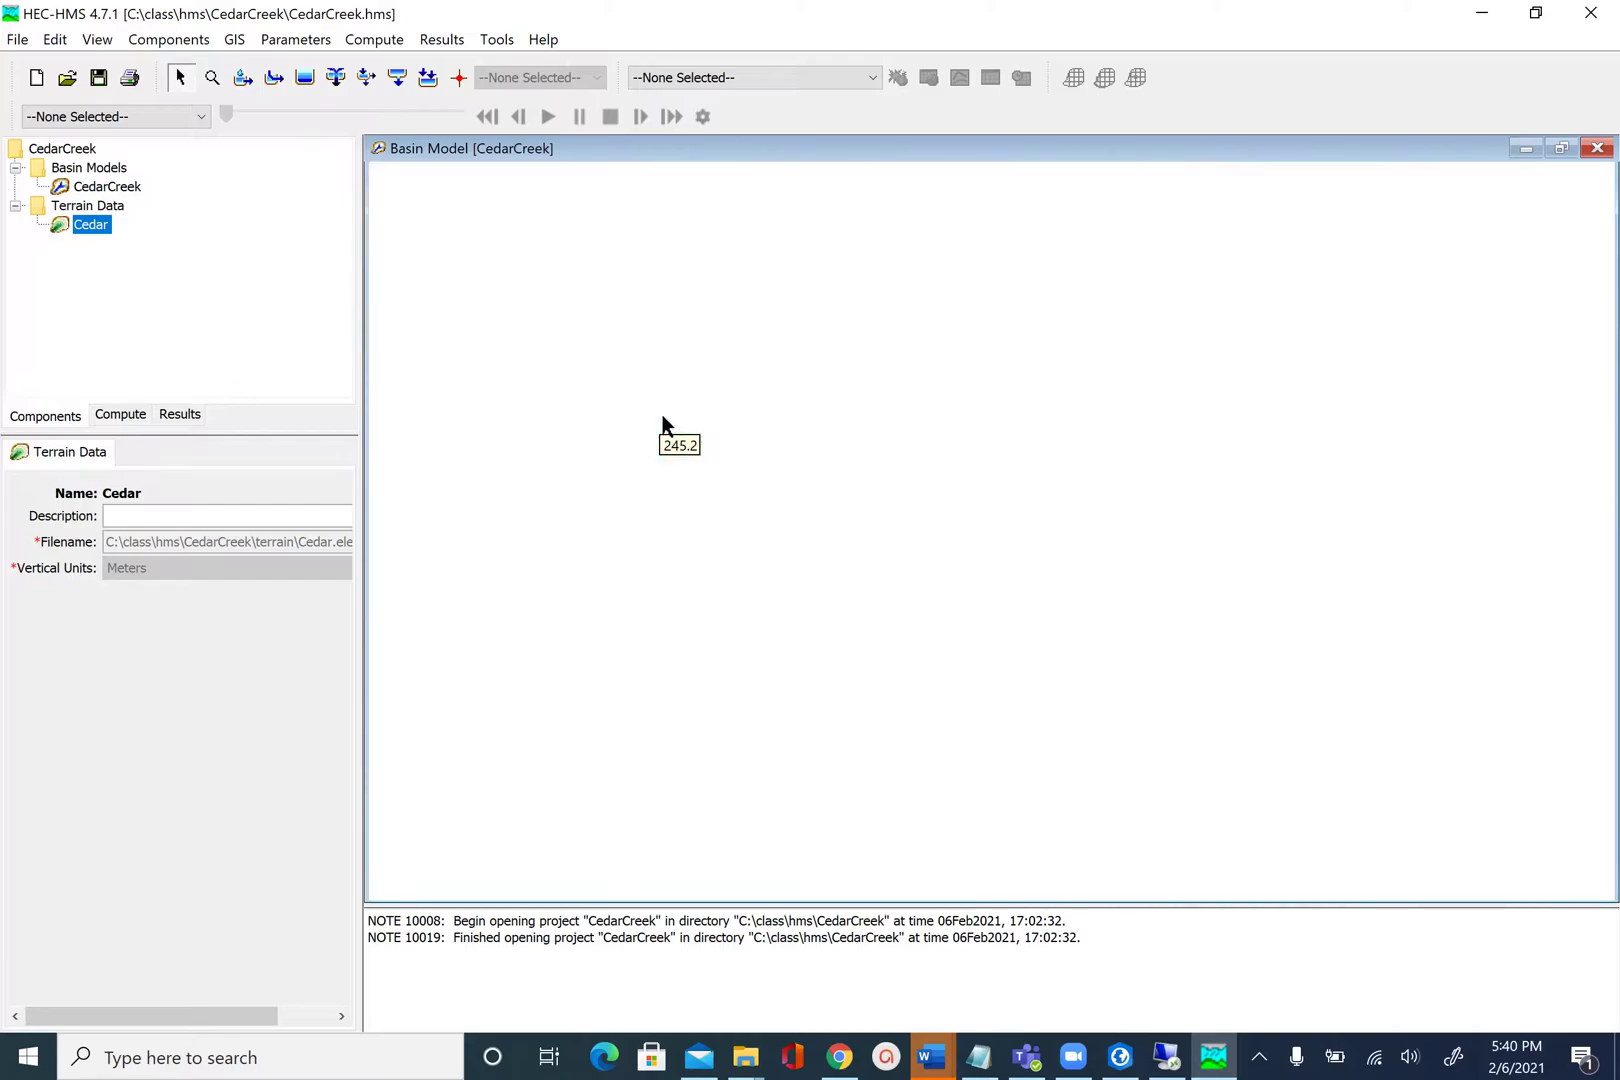
scroll(662, 424, "up", 2)
left_click_drag(1063, 423, 848, 572)
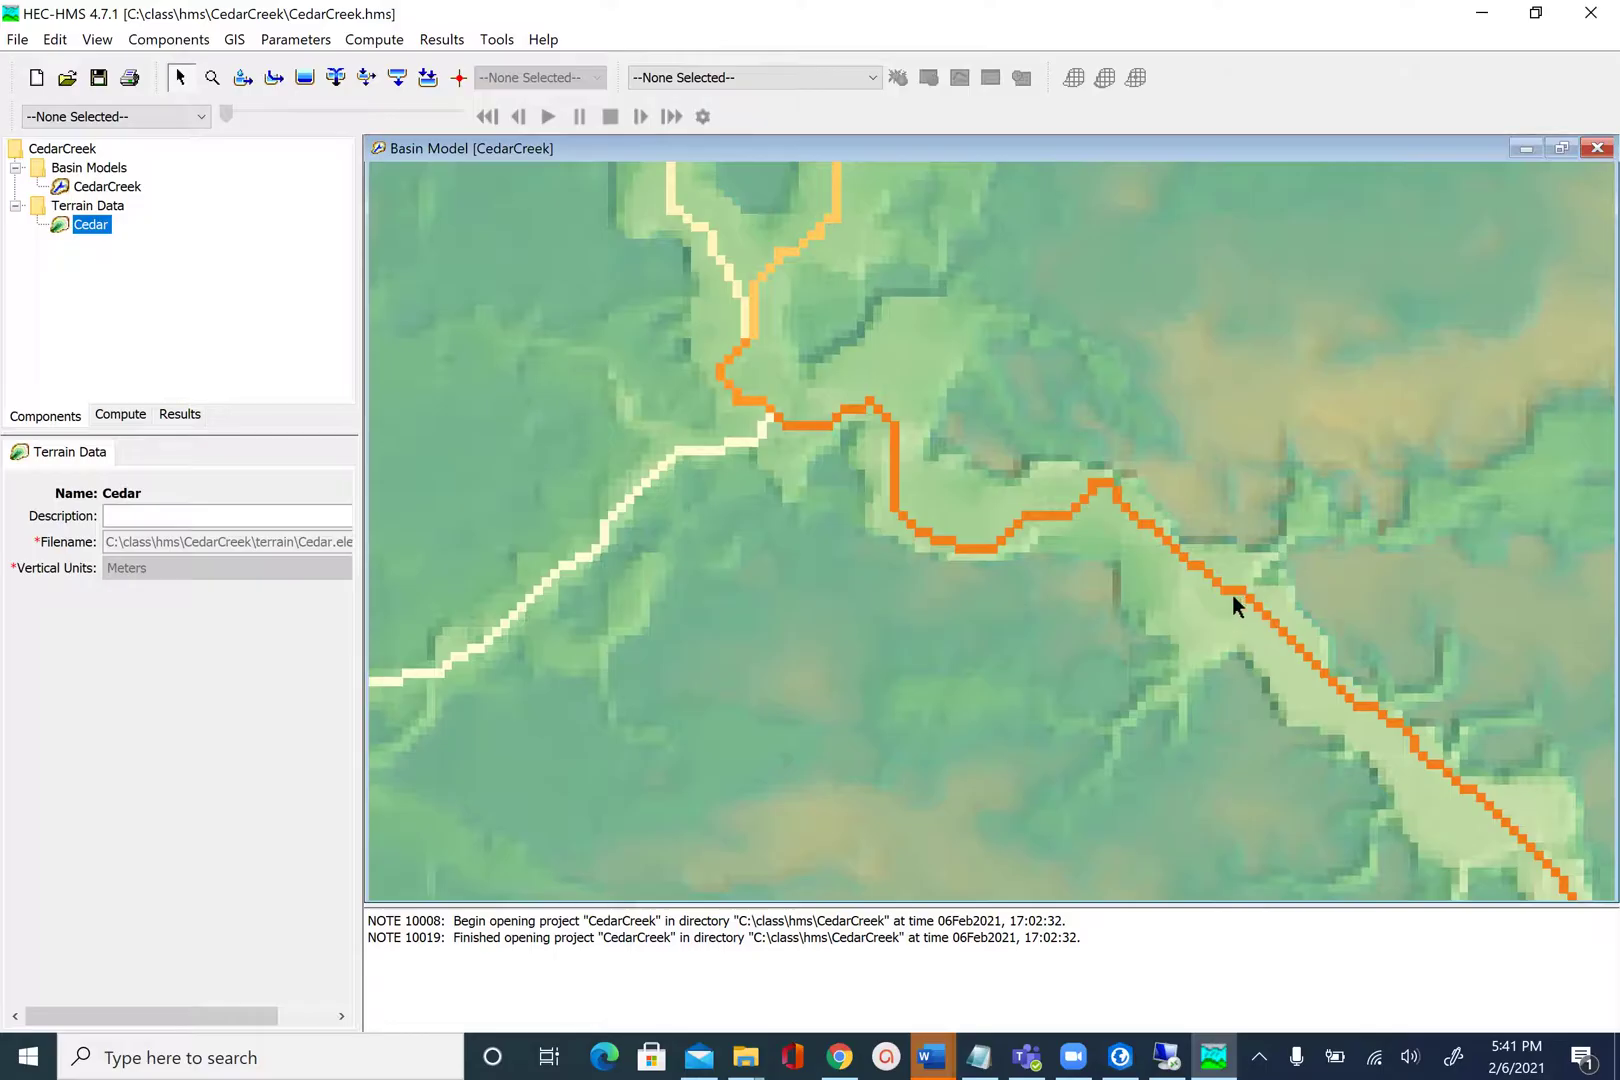
scroll(1125, 567, "down", 2)
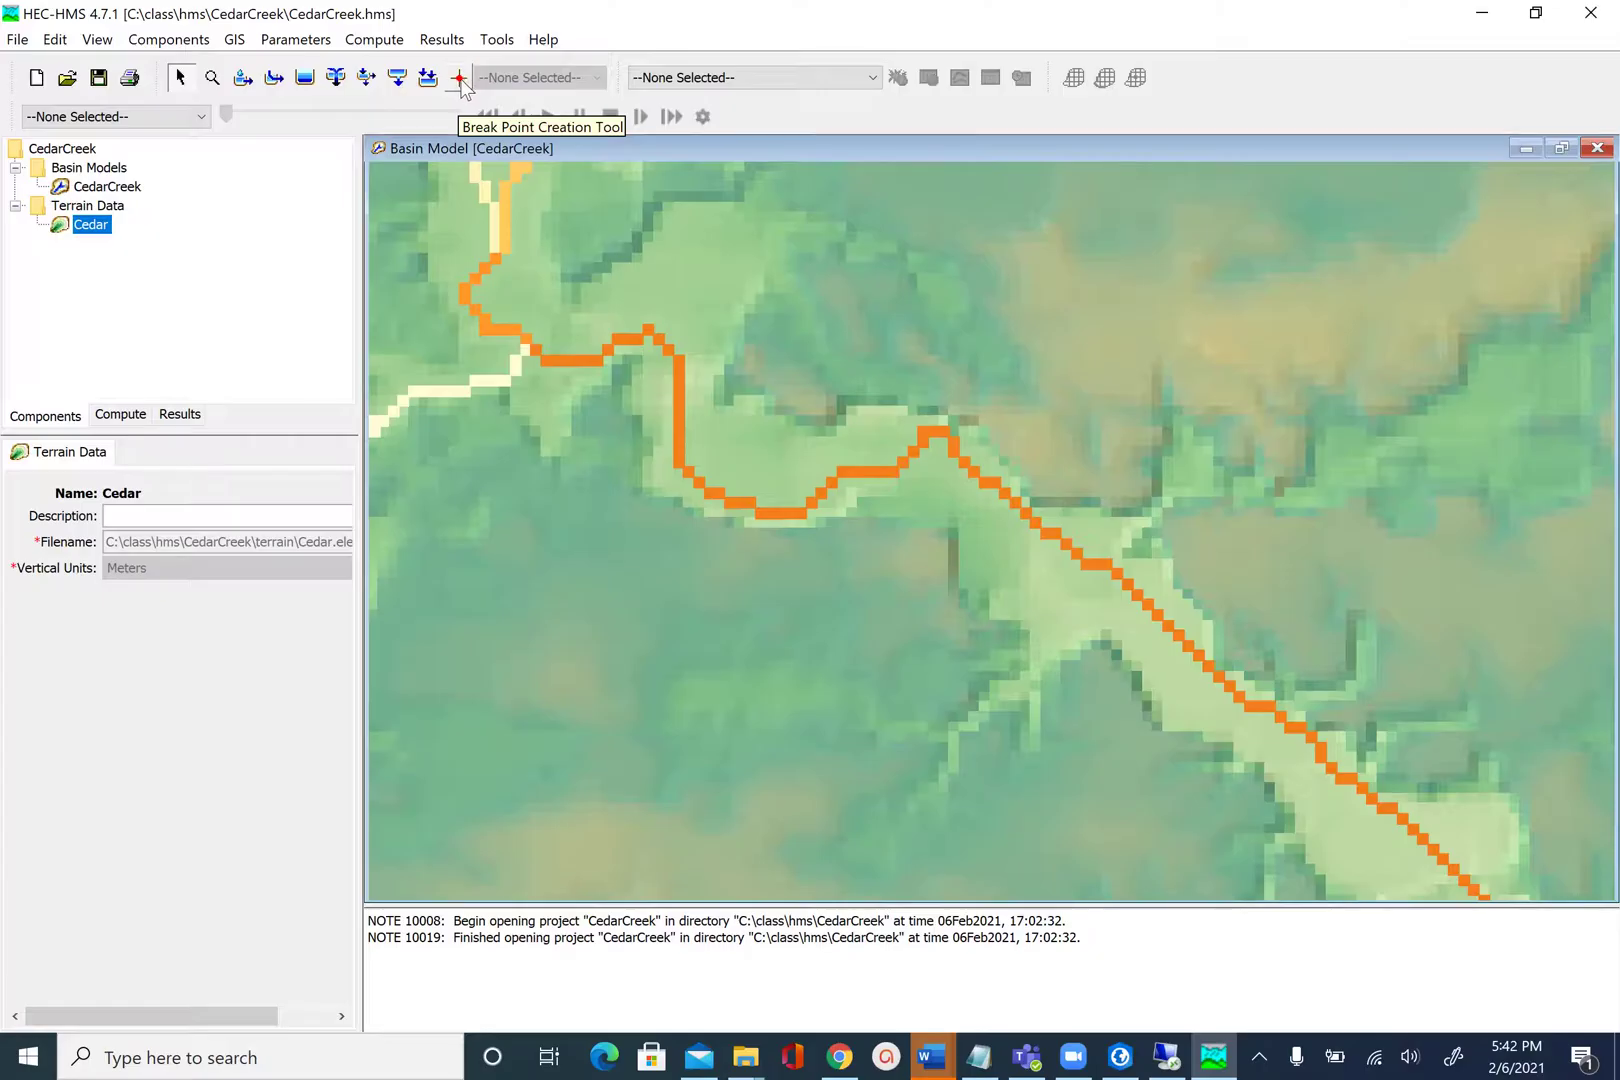
Step: Add a break point 'CedarOutlet' on the main stream, described 'Outlet for Cedar Creek'
left_click(459, 79)
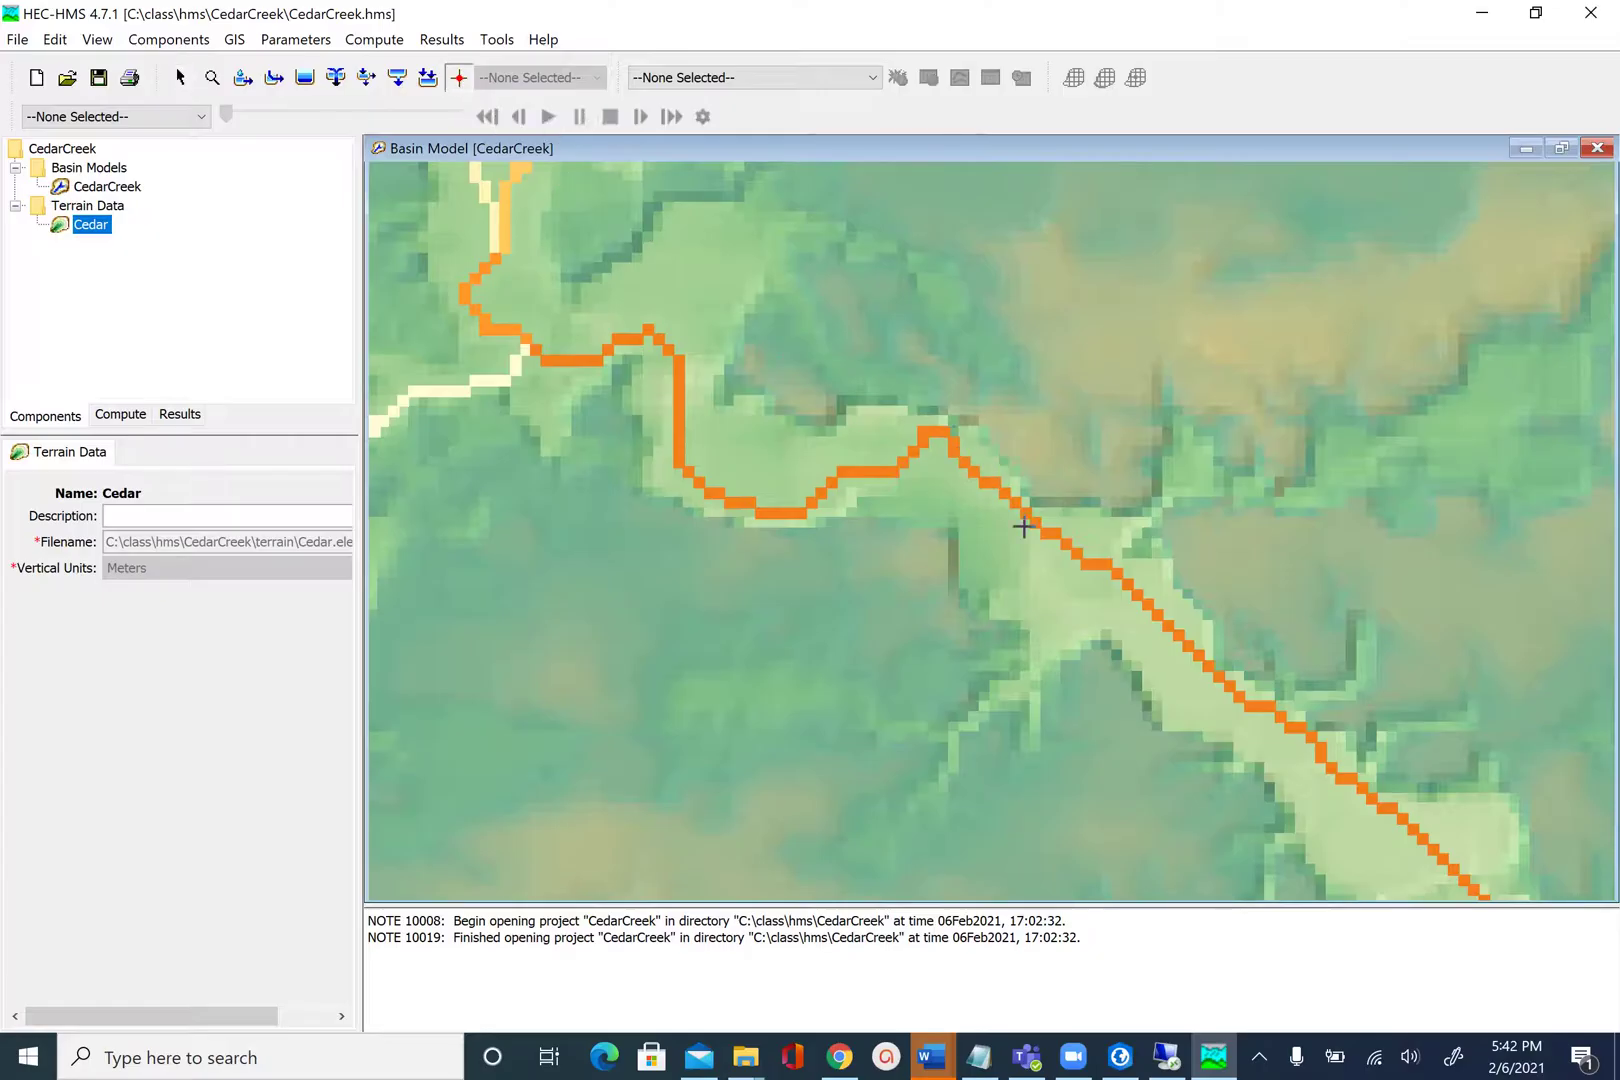
left_click(1093, 564)
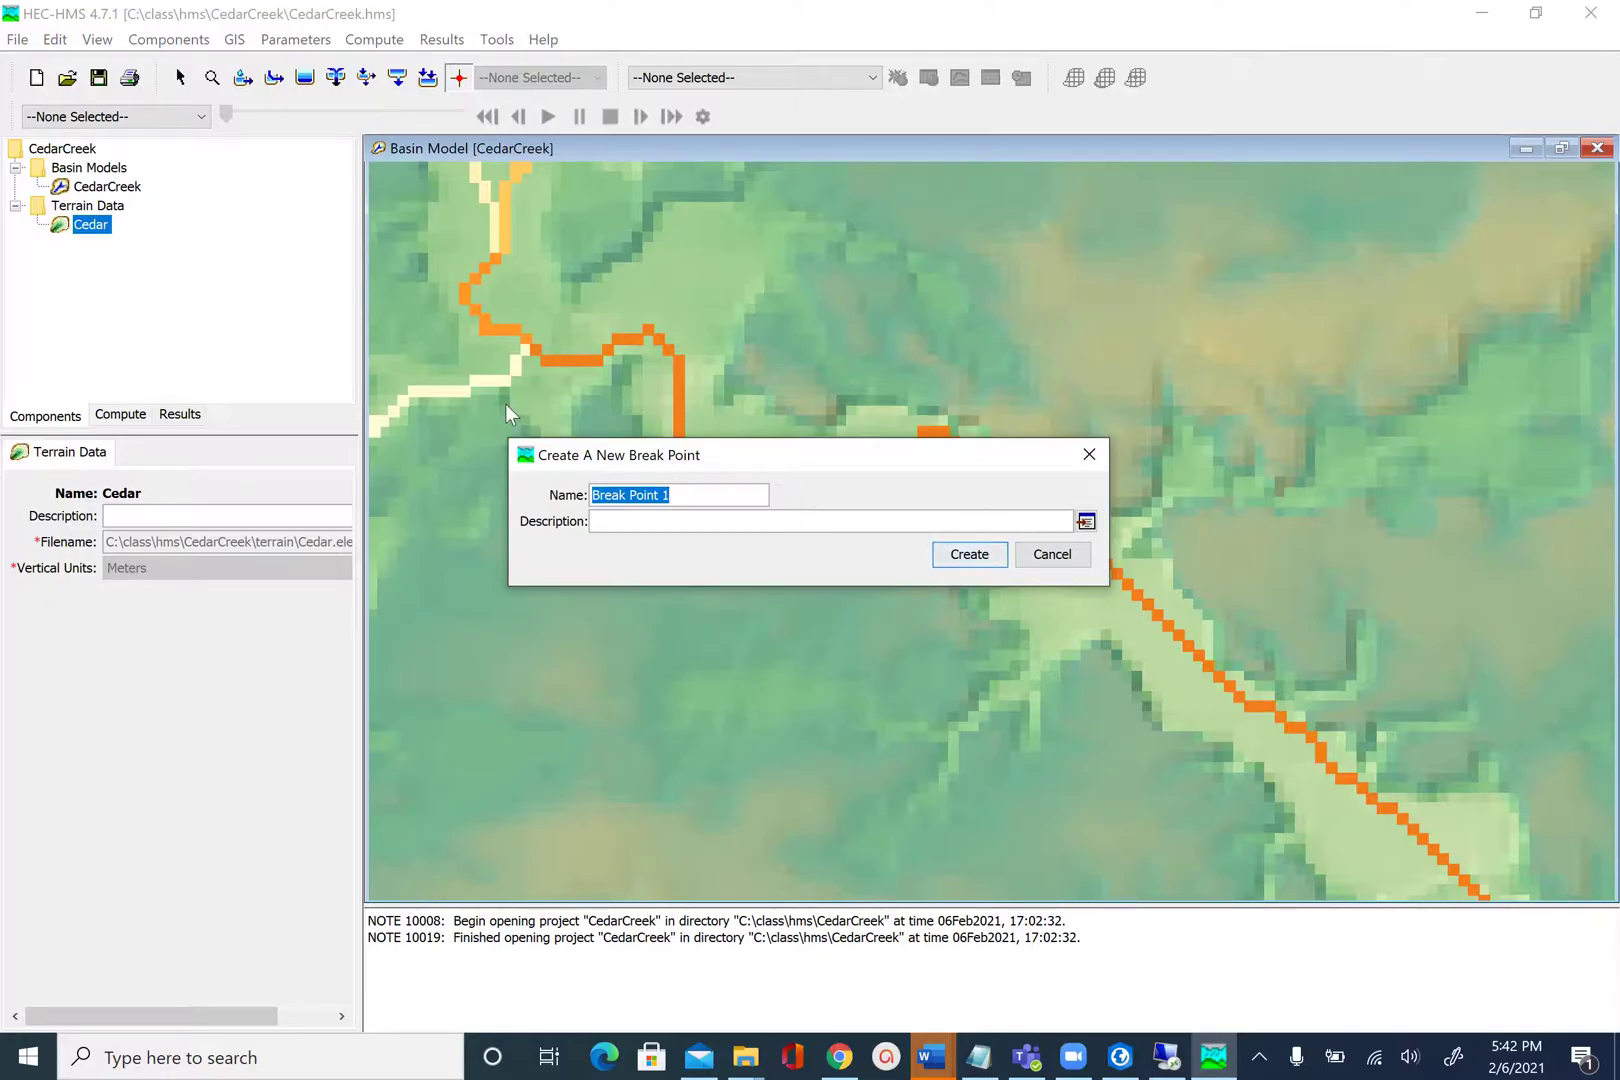
key("BackSpace")
type("Cea")
key("BackSpace")
type("darOutlet")
left_click(716, 525)
type("Oug")
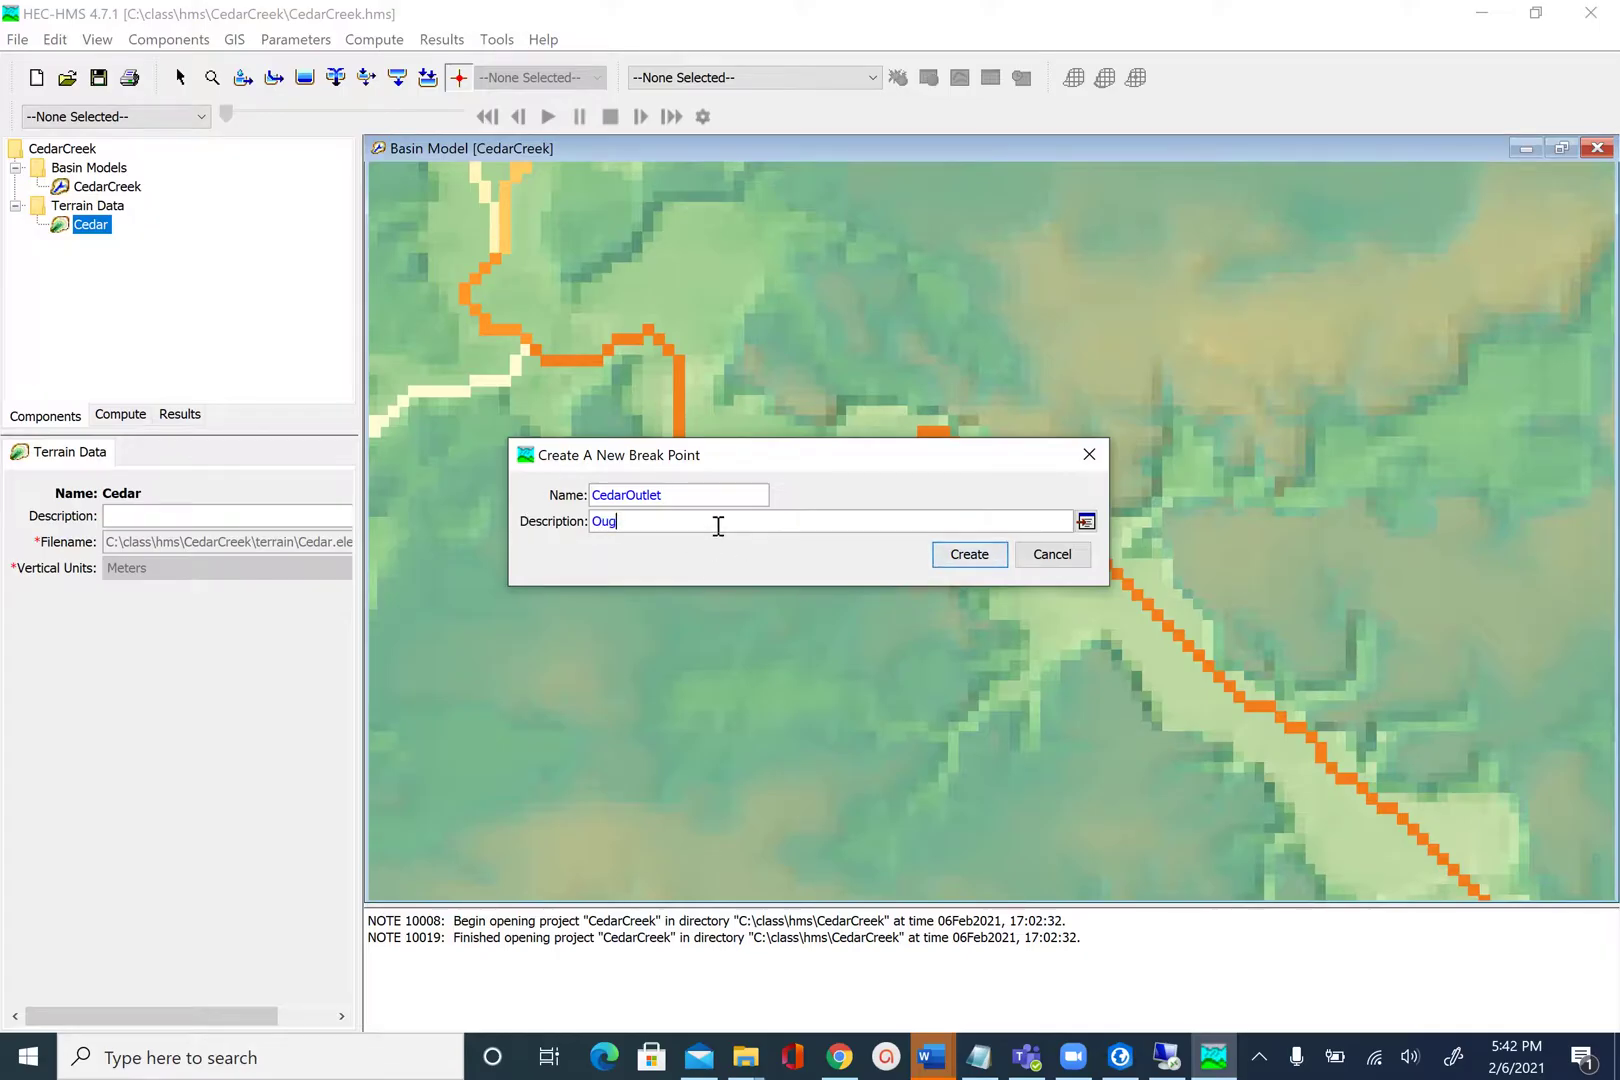
type("let")
key("BackSpace")
key("BackSpace")
key("BackSpace")
key("BackSpace")
type("tlet for Cedar Cree")
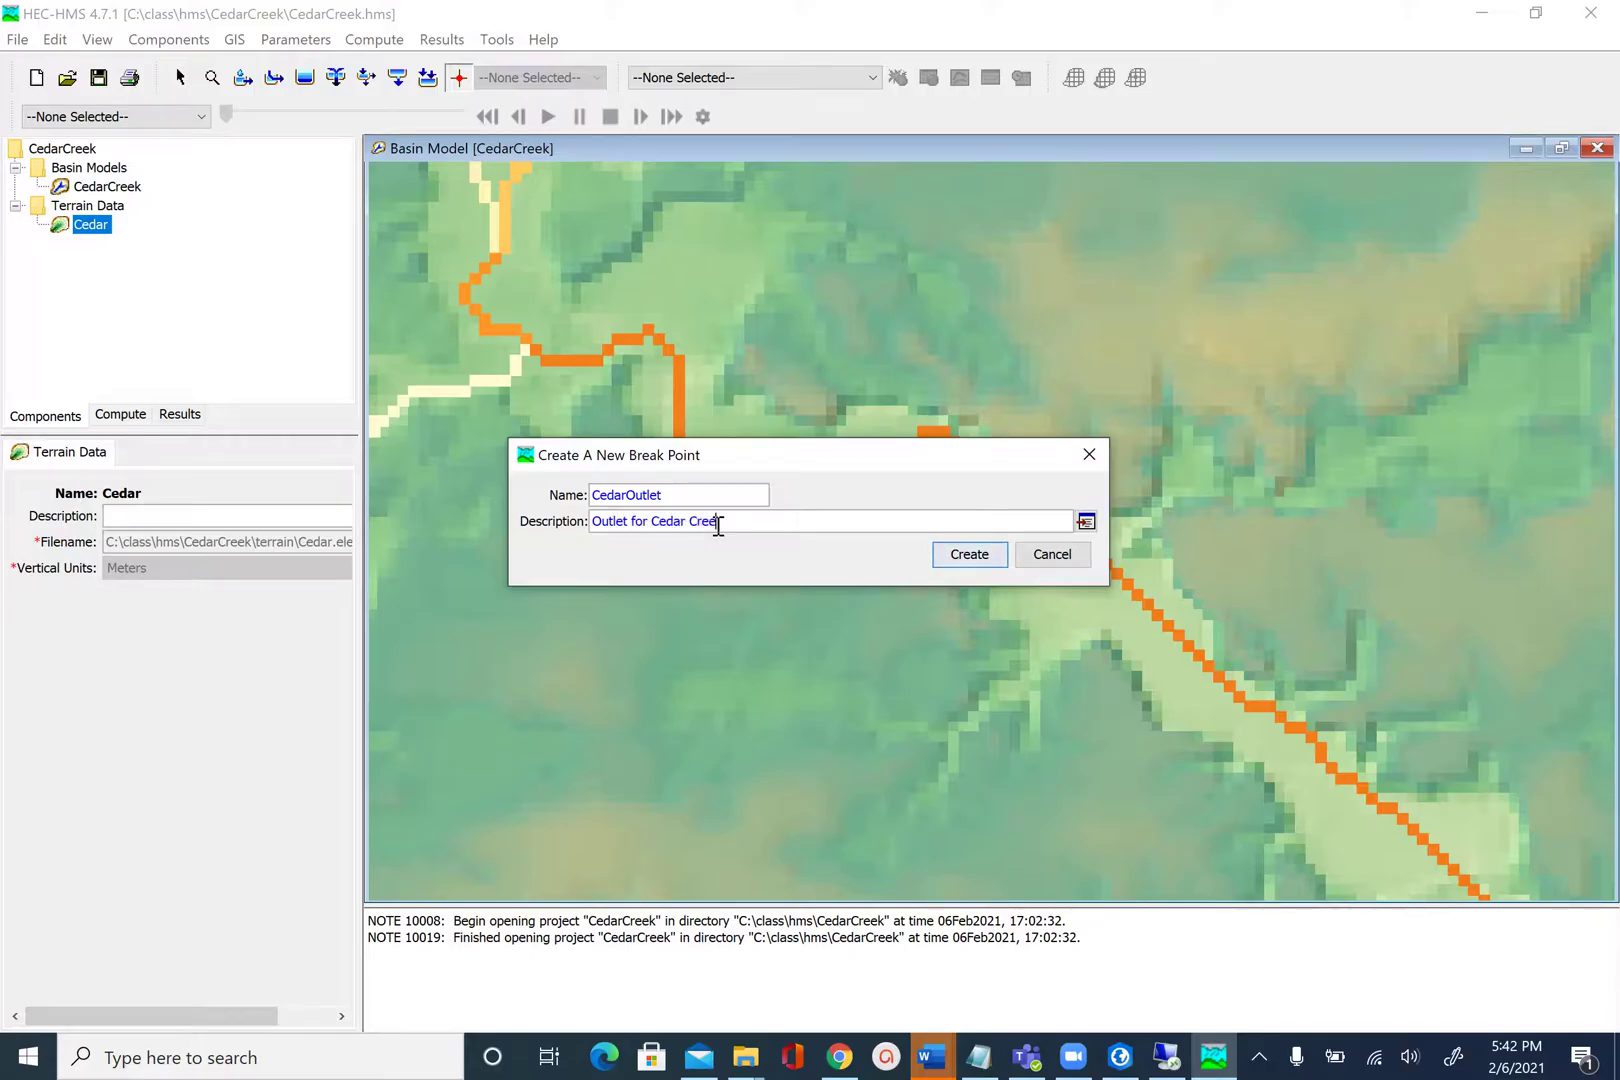
type("k")
left_click(977, 556)
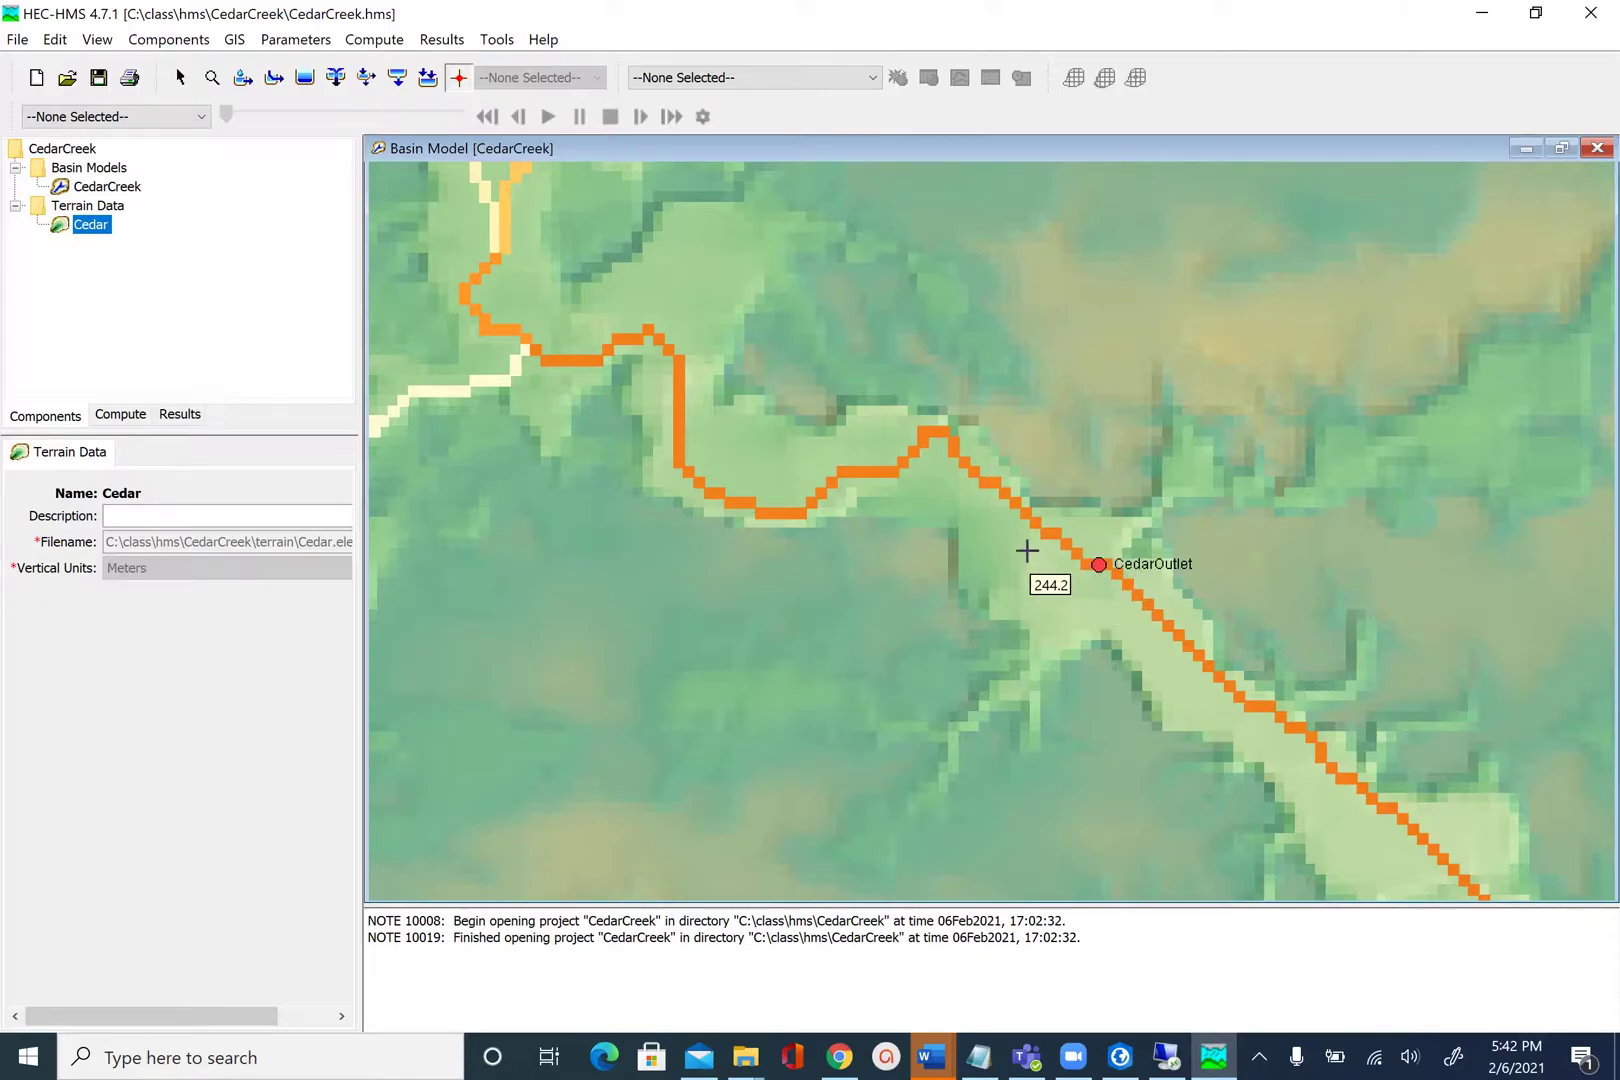
Step: Run GIS Delineate Elements with default options to split the watershed into subbasins and reaches
left_click(236, 40)
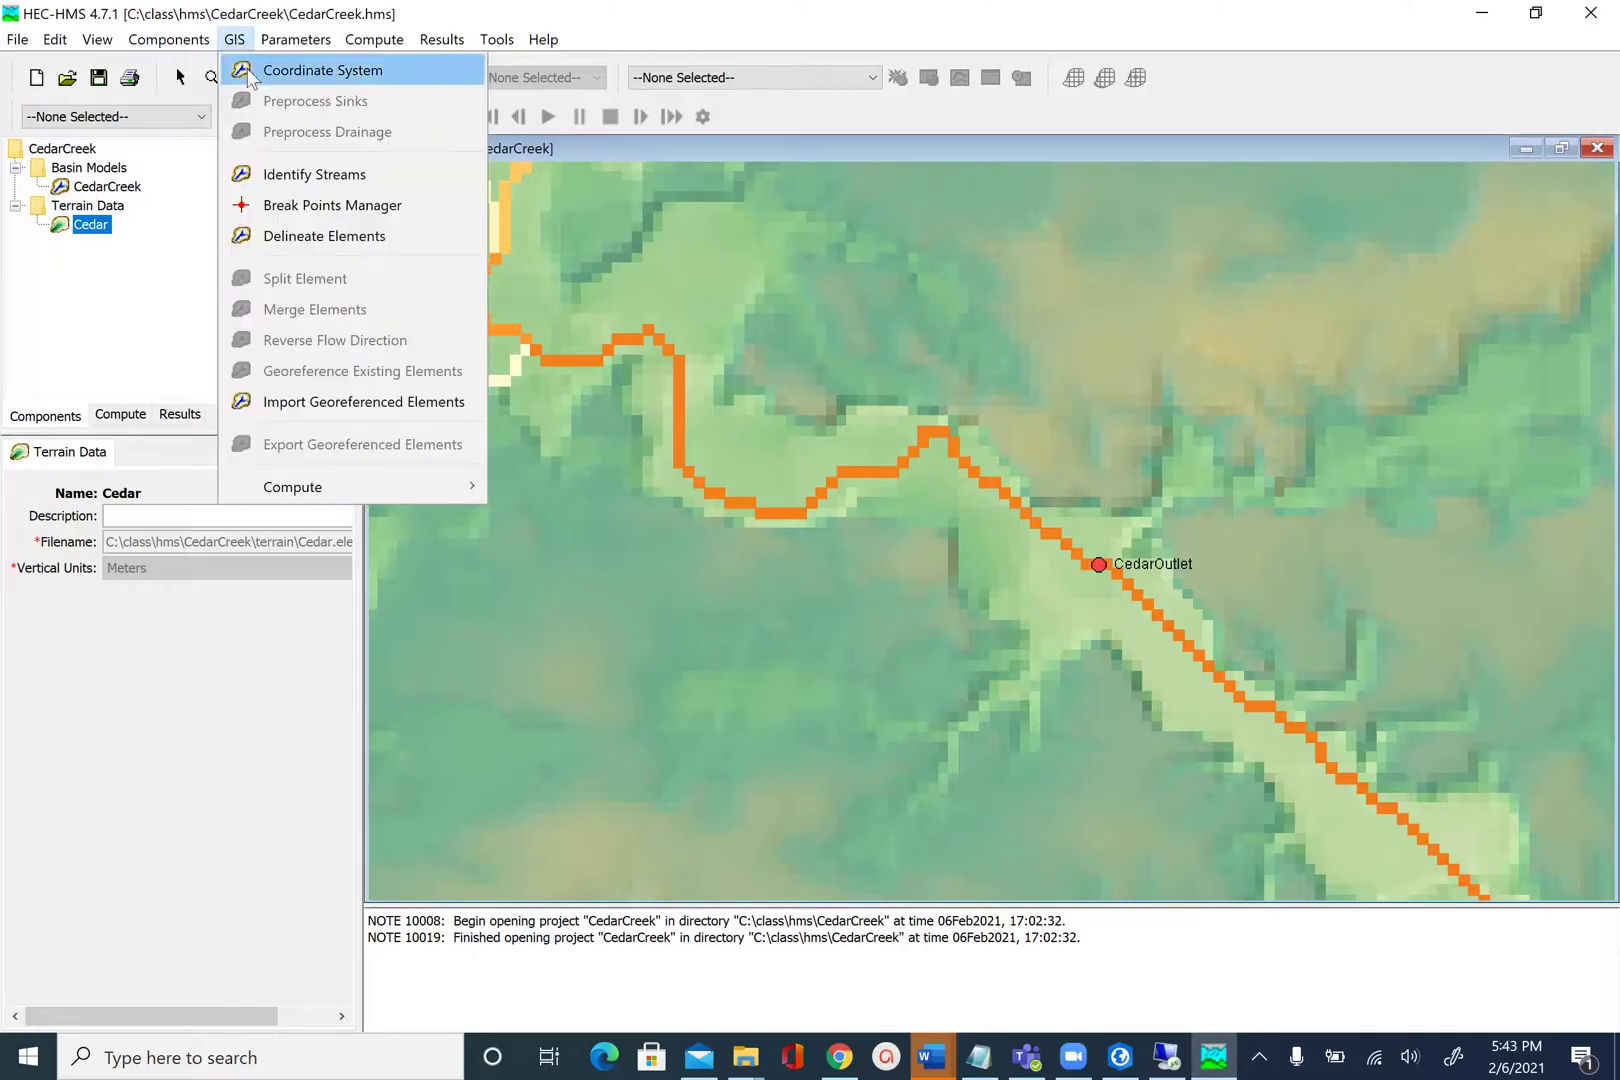
left_click(335, 236)
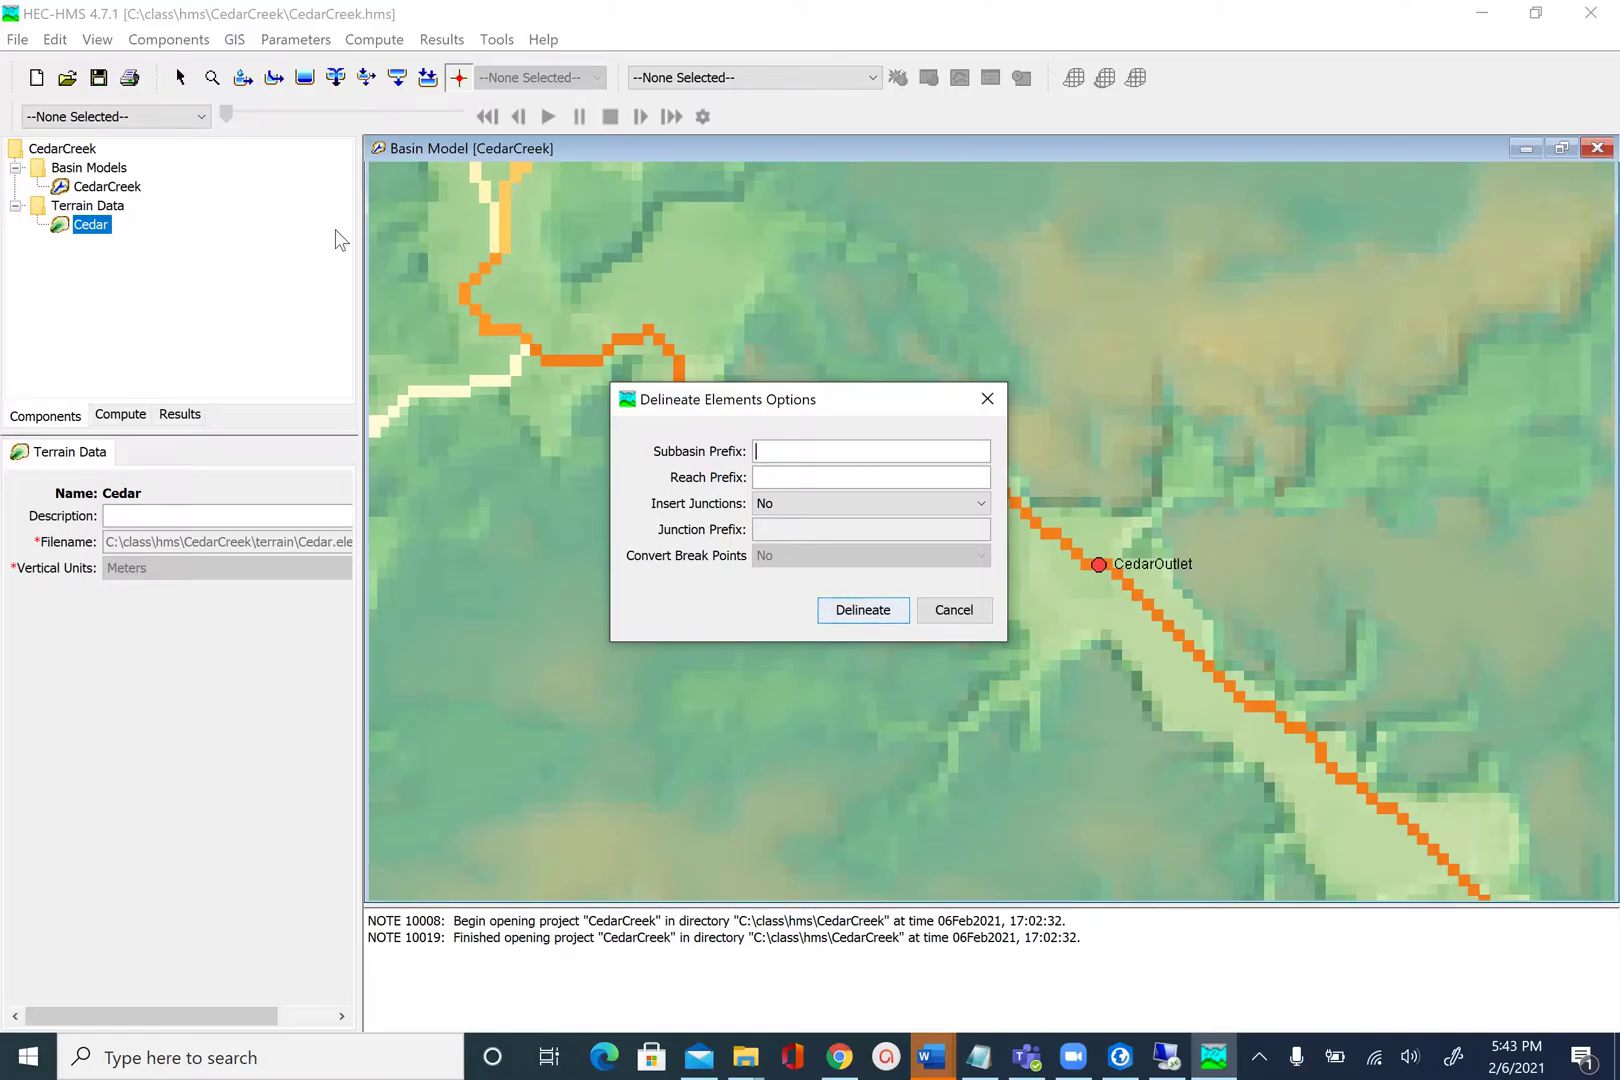
left_click(866, 614)
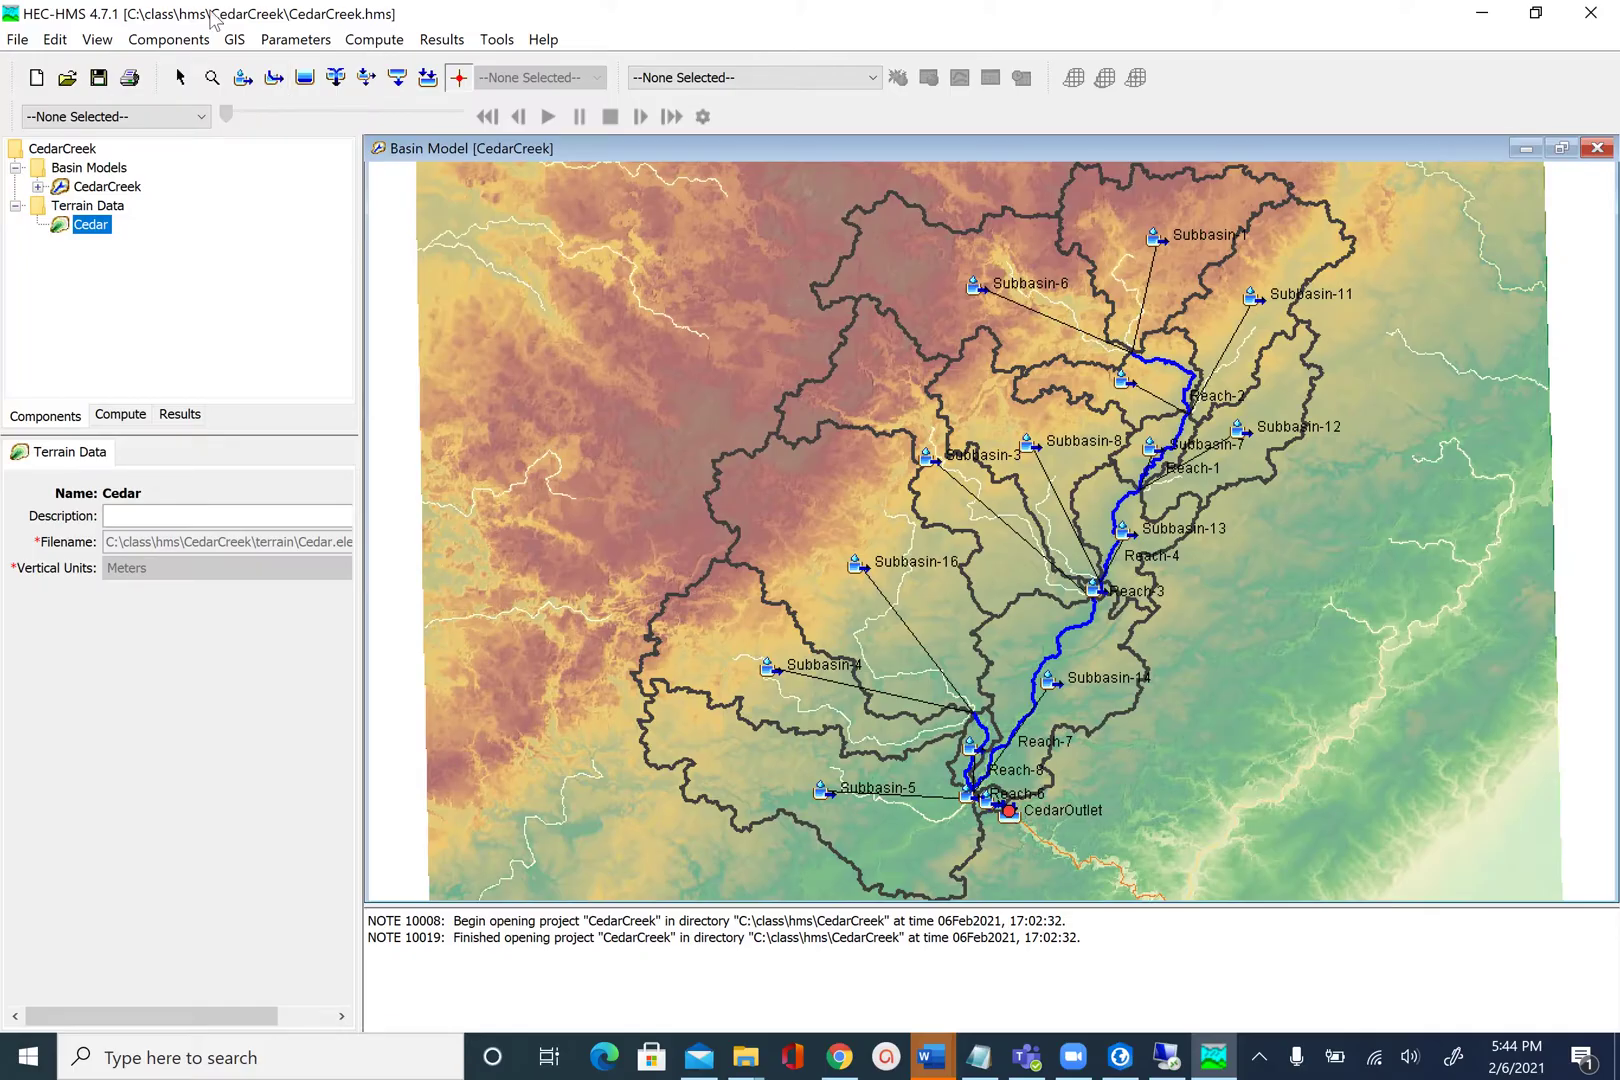
Step: Save the CedarCreek project from the toolbar
left_click(98, 79)
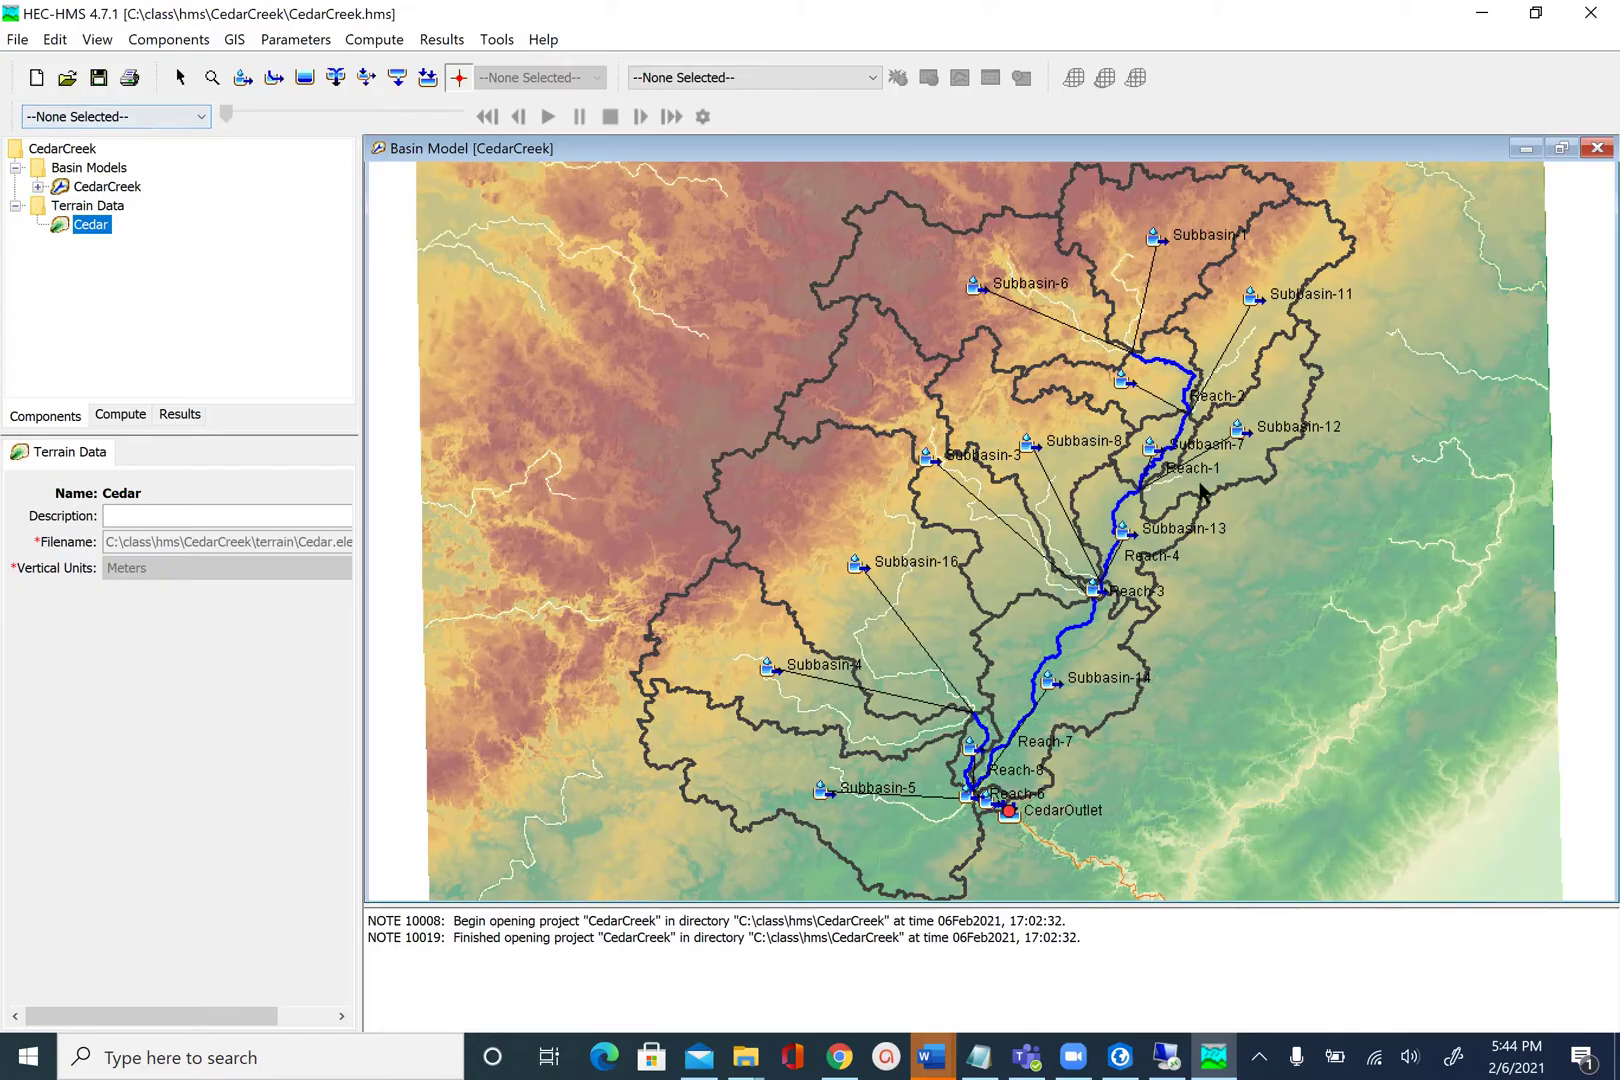